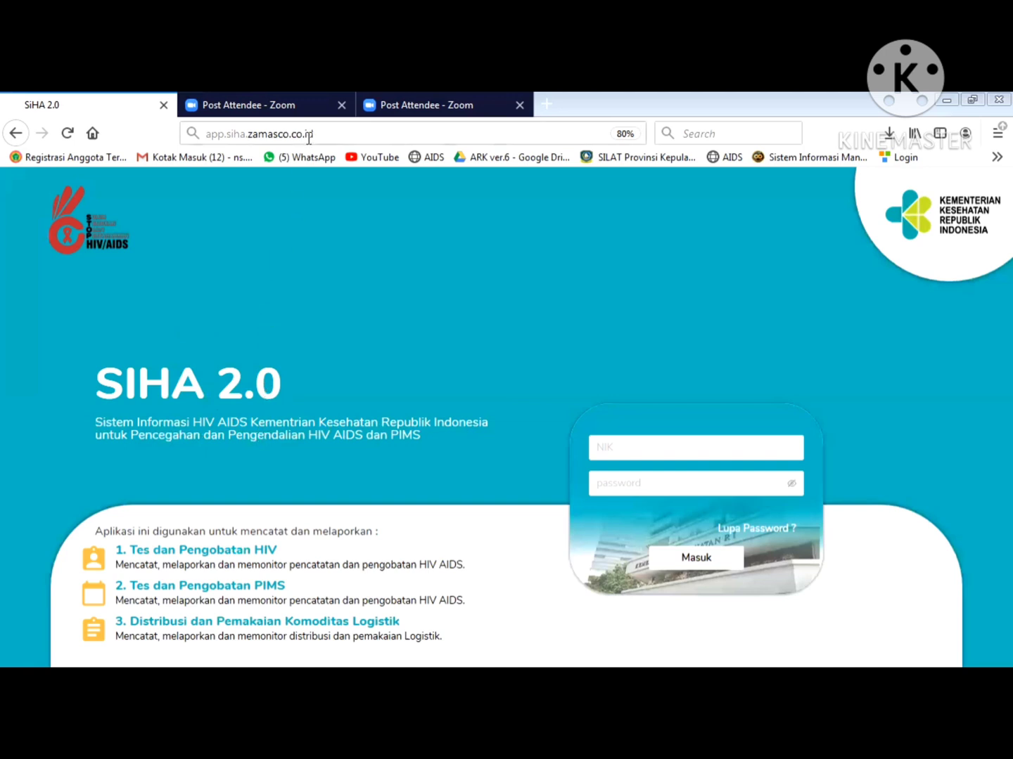
- Reload the SIHA login page and bring up the saved logins for the NIK field
{"action": "left_click_drag", "start_coordinate": [322, 135], "coordinate": [199, 135]}
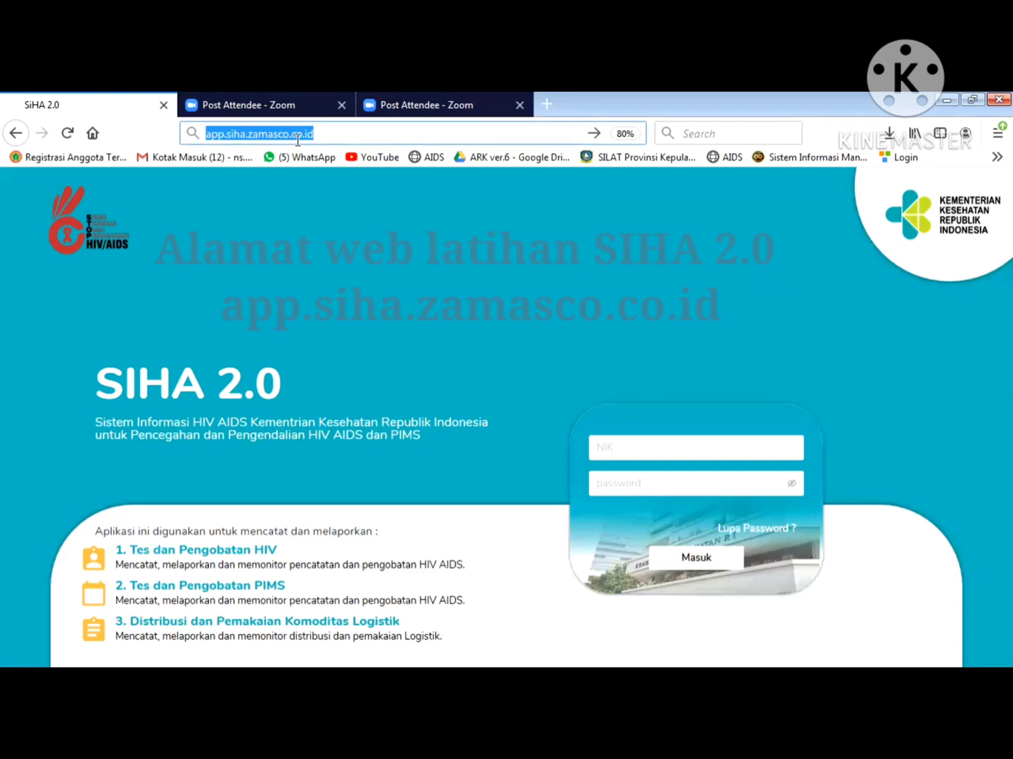
{"action": "key", "text": "Return"}
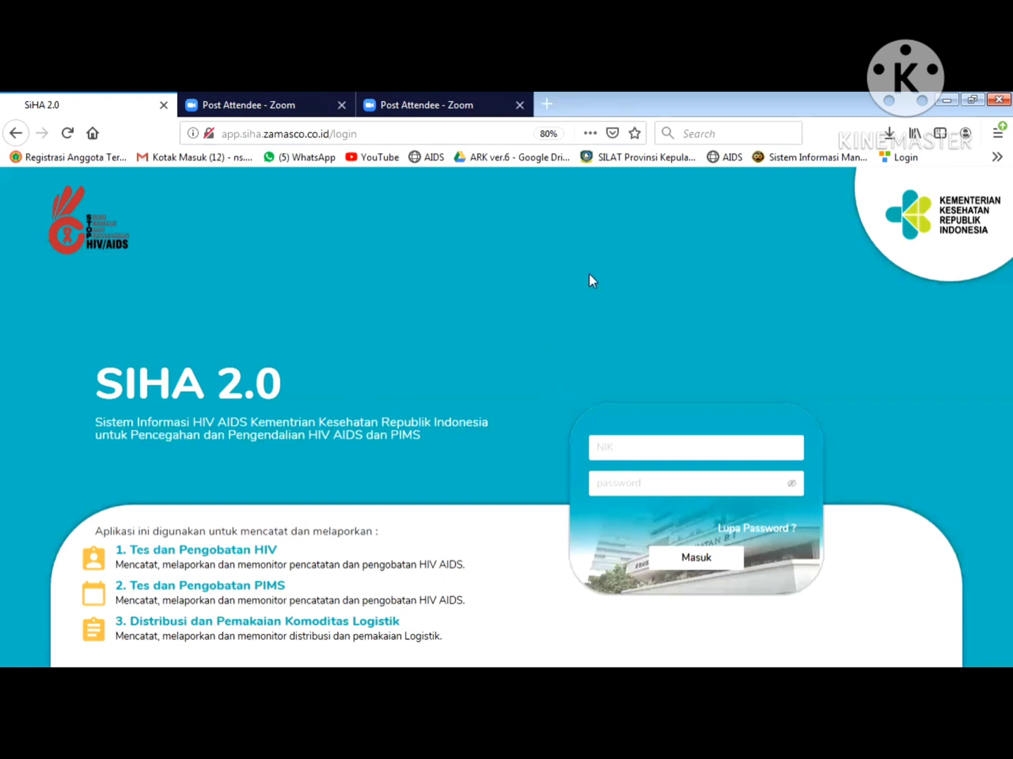
{"action": "left_click", "coordinate": [636, 450]}
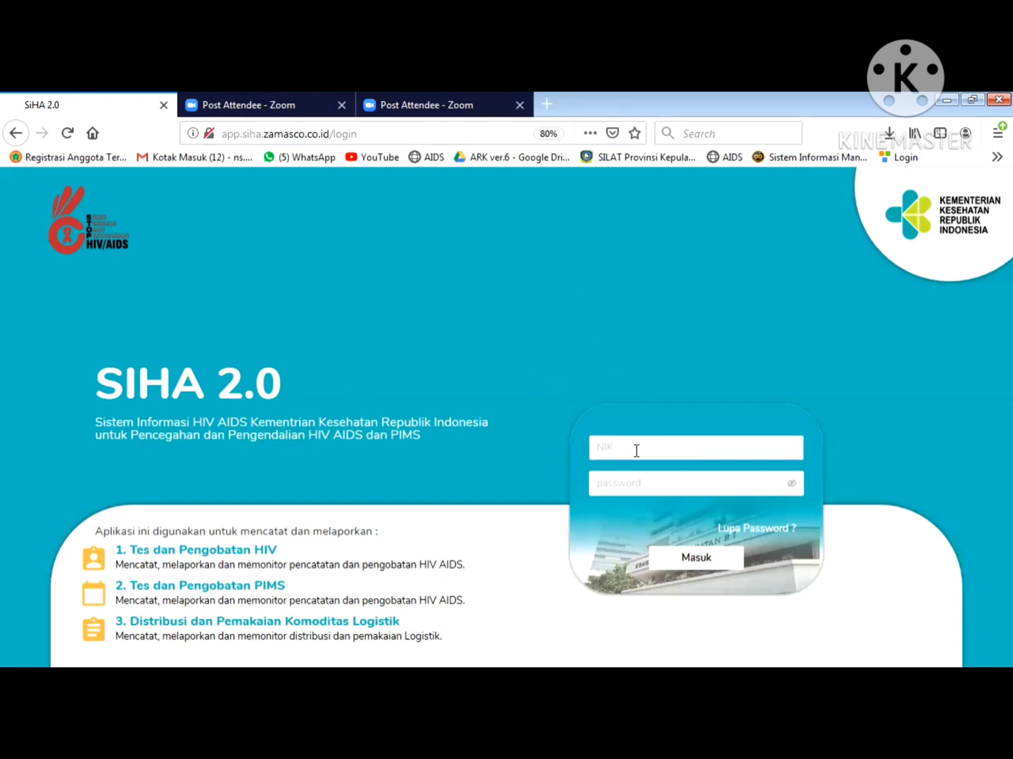
{"action": "left_click", "coordinate": [637, 451]}
{"action": "left_click", "coordinate": [636, 451]}
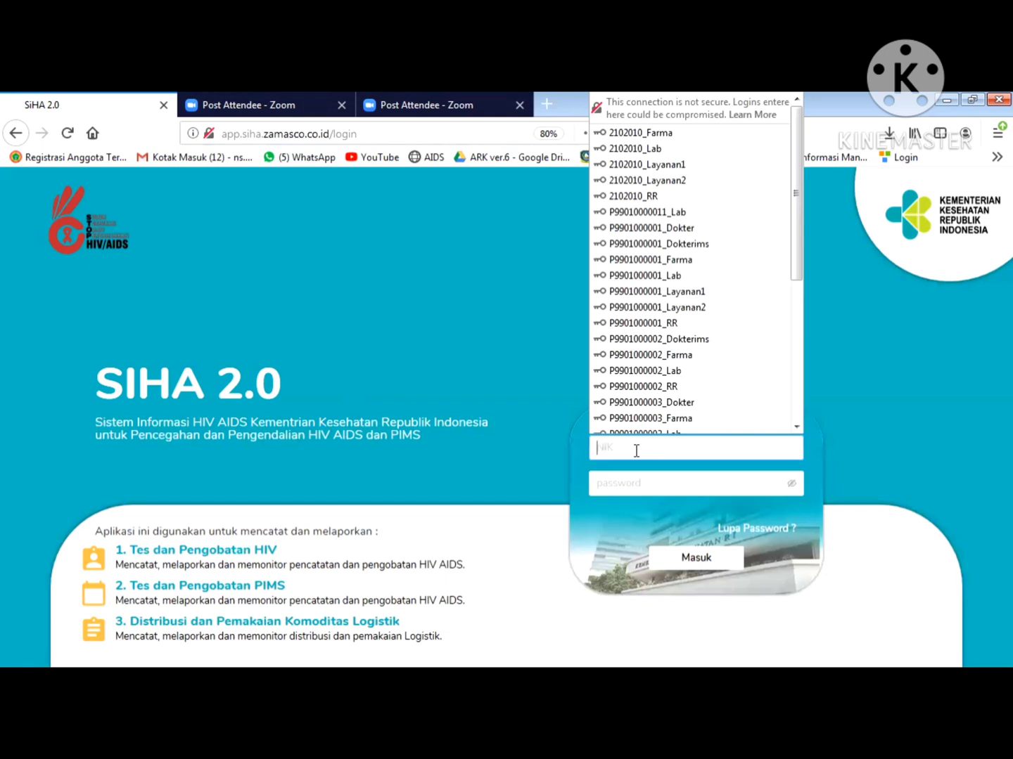
- Fill in the saved RR account, show the password in plain text, and log in
{"action": "left_click", "coordinate": [551, 339]}
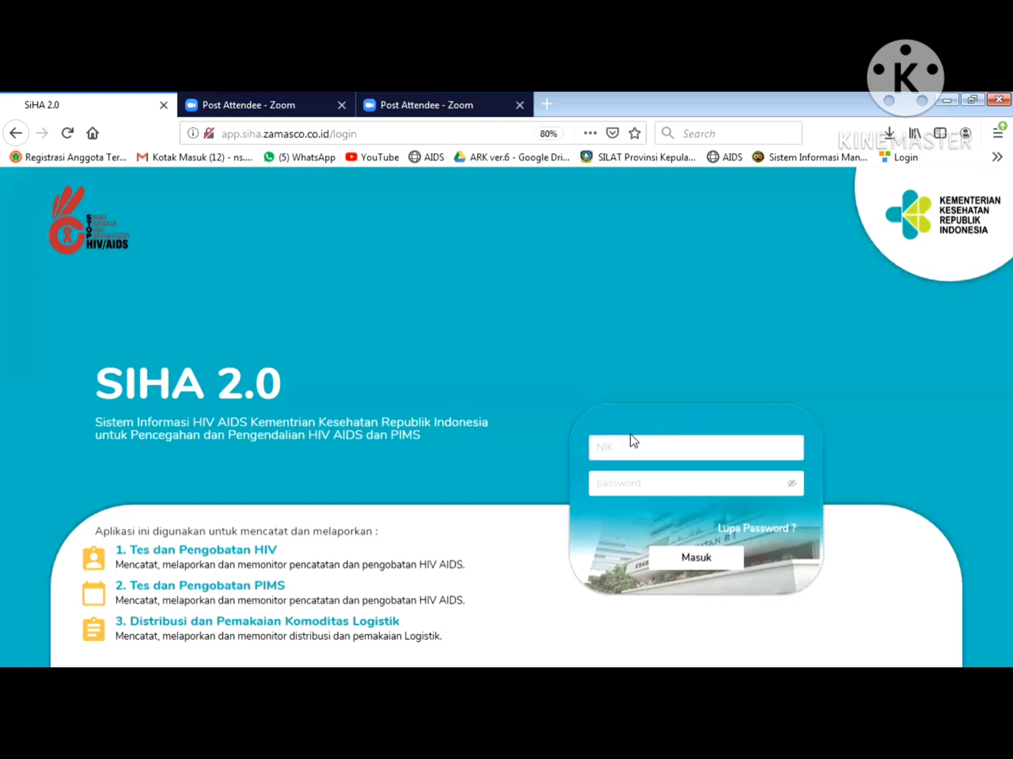
{"action": "left_click", "coordinate": [639, 484]}
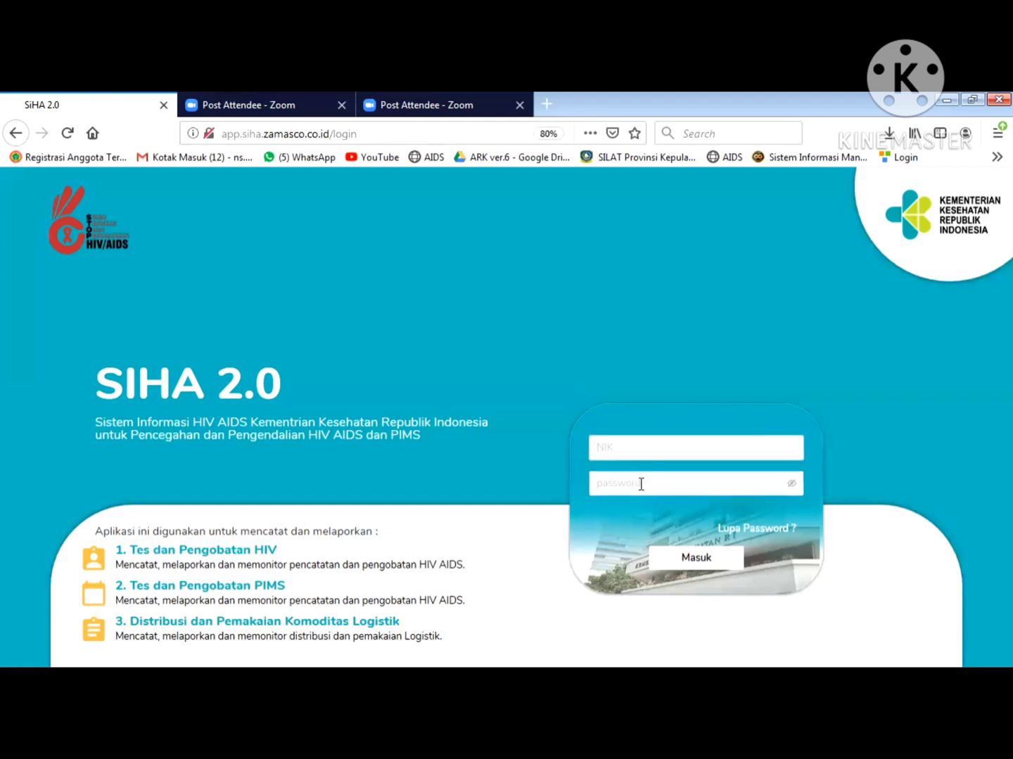
{"action": "left_click", "coordinate": [635, 455]}
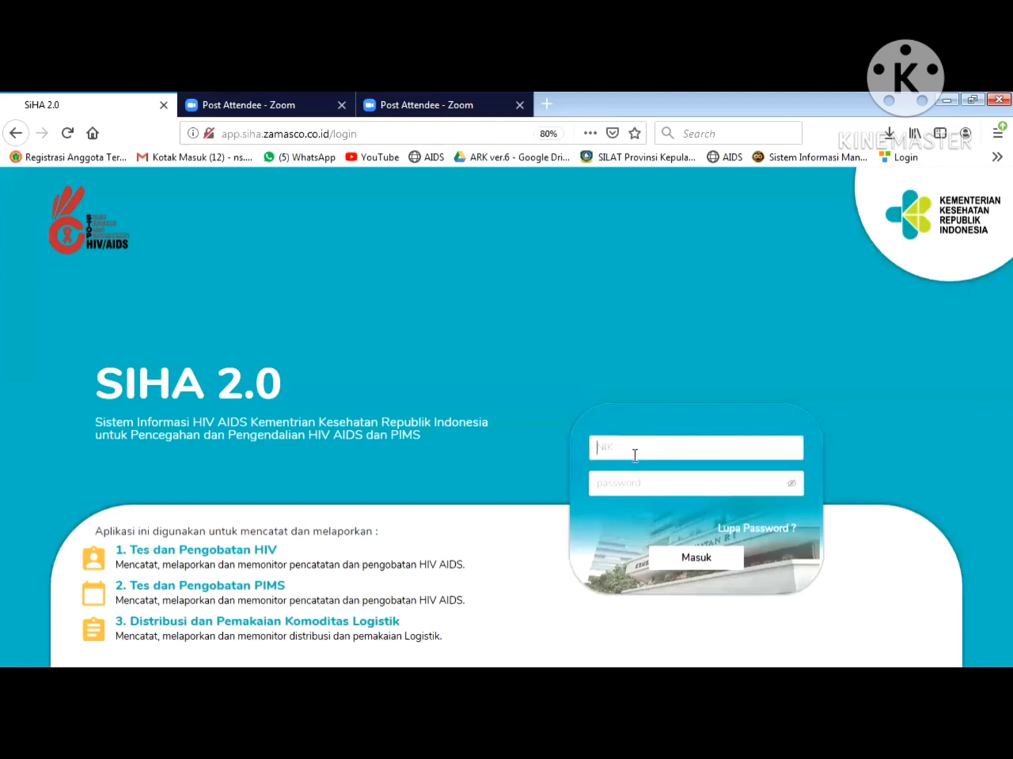
{"action": "left_click", "coordinate": [634, 454]}
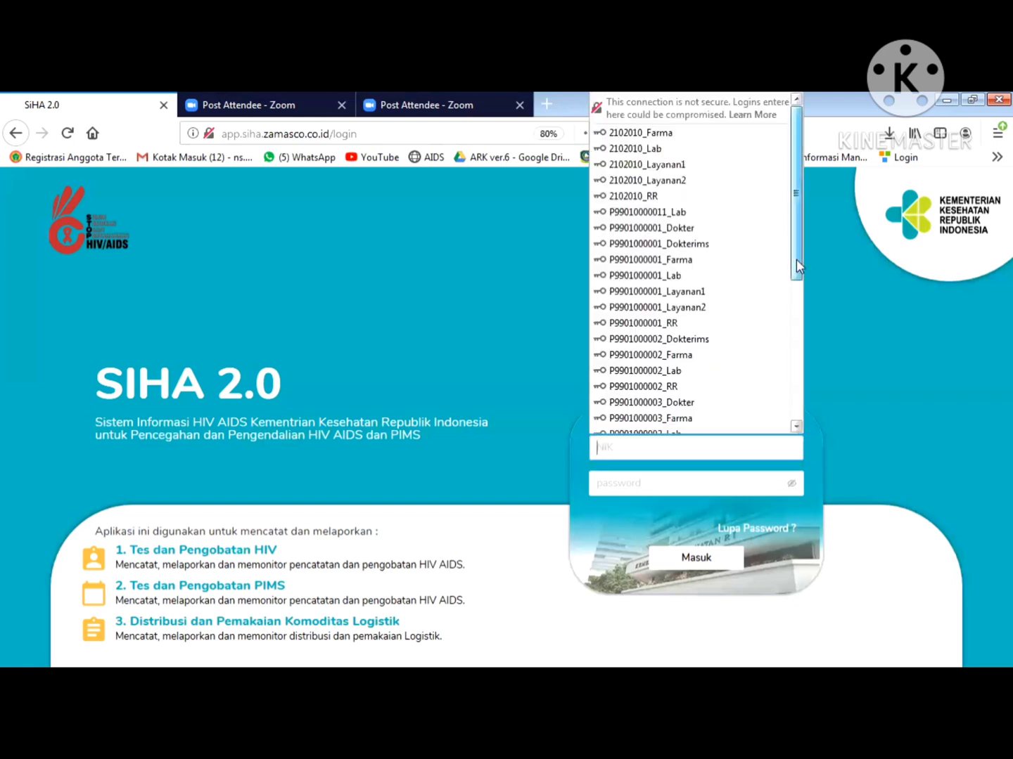
{"action": "mouse_move", "coordinate": [796, 266]}
{"action": "left_mouse_down"}
{"action": "mouse_move", "coordinate": [797, 384]}
{"action": "mouse_move", "coordinate": [797, 252]}
{"action": "left_mouse_up"}
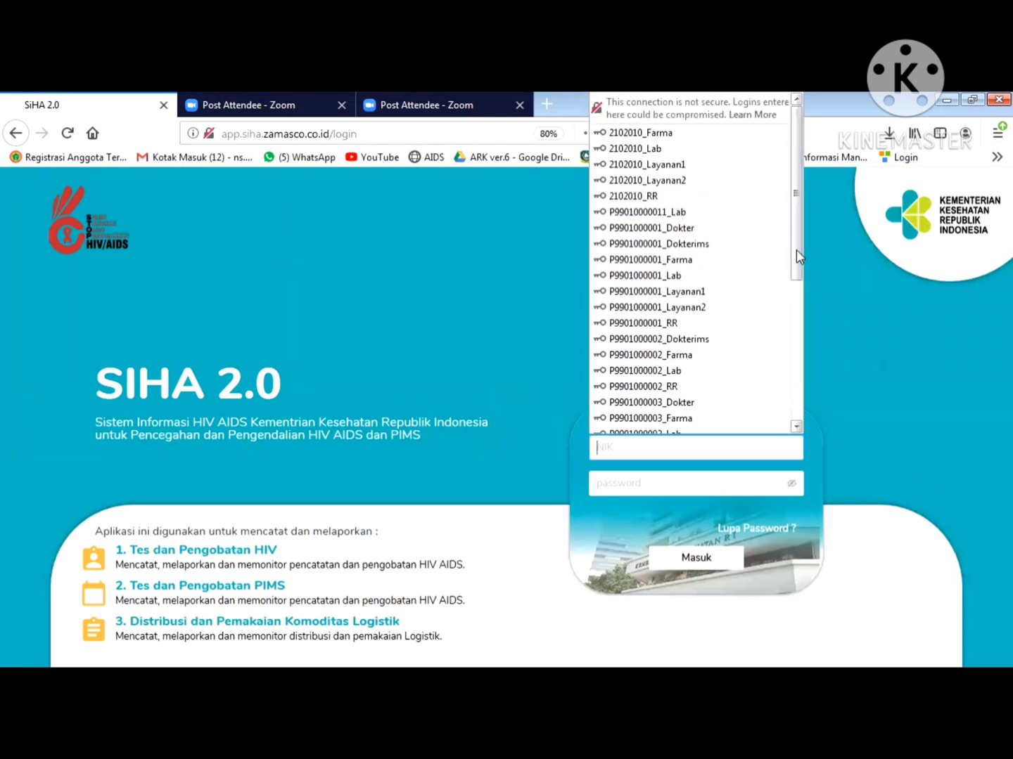
{"action": "left_click", "coordinate": [675, 324]}
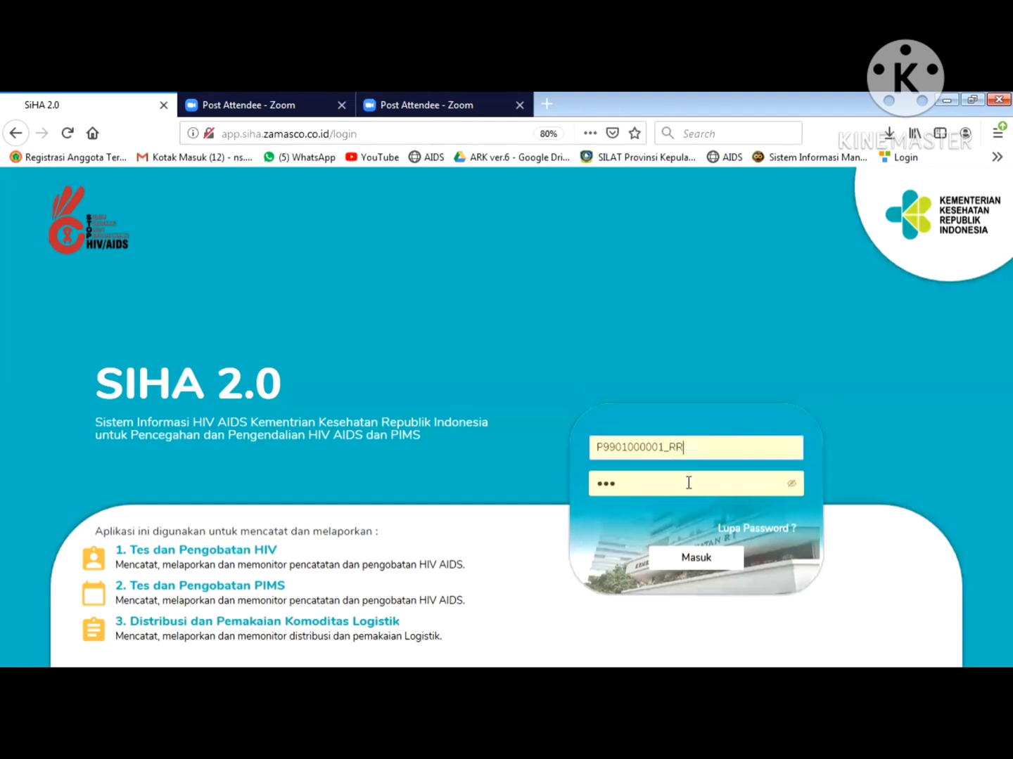
{"action": "left_click", "coordinate": [792, 484]}
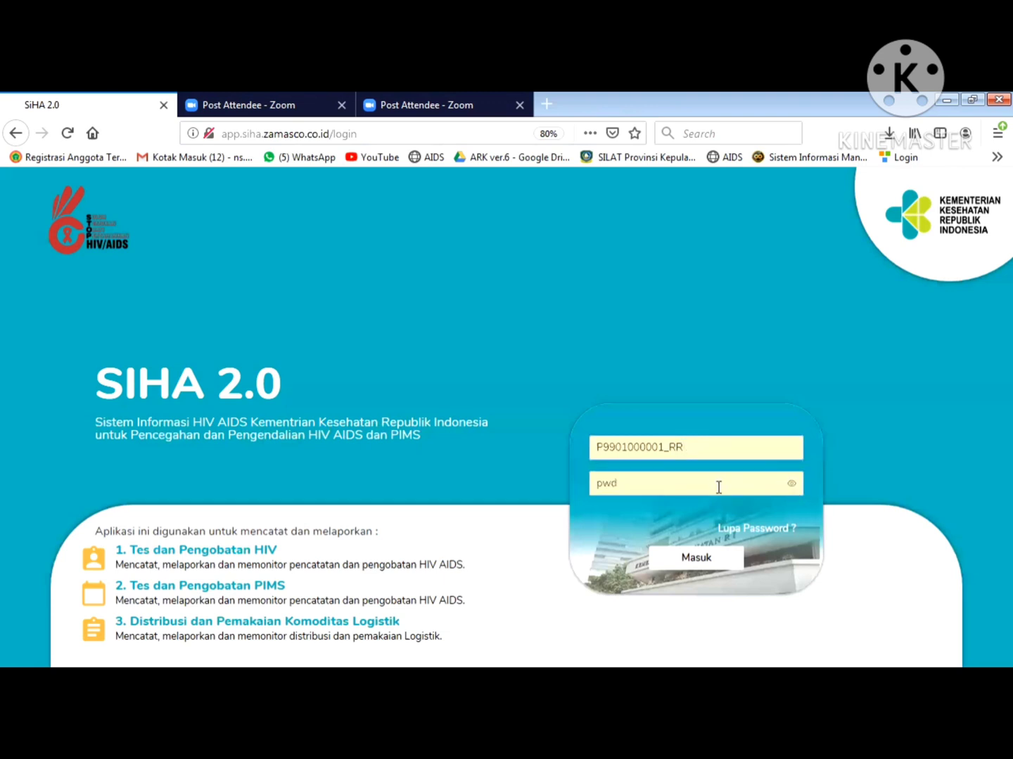
{"action": "left_click", "coordinate": [698, 562]}
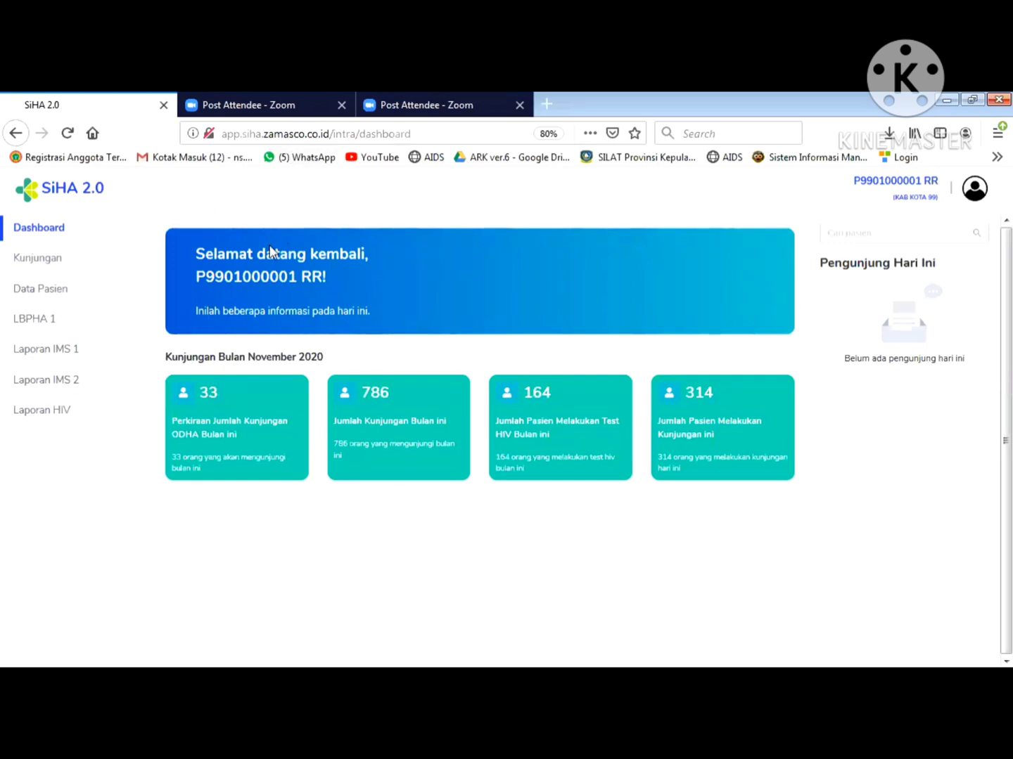
- Go to Data Pasien and open the + Tambah Pasien form over the Pasien UPK list
{"action": "left_click", "coordinate": [28, 258]}
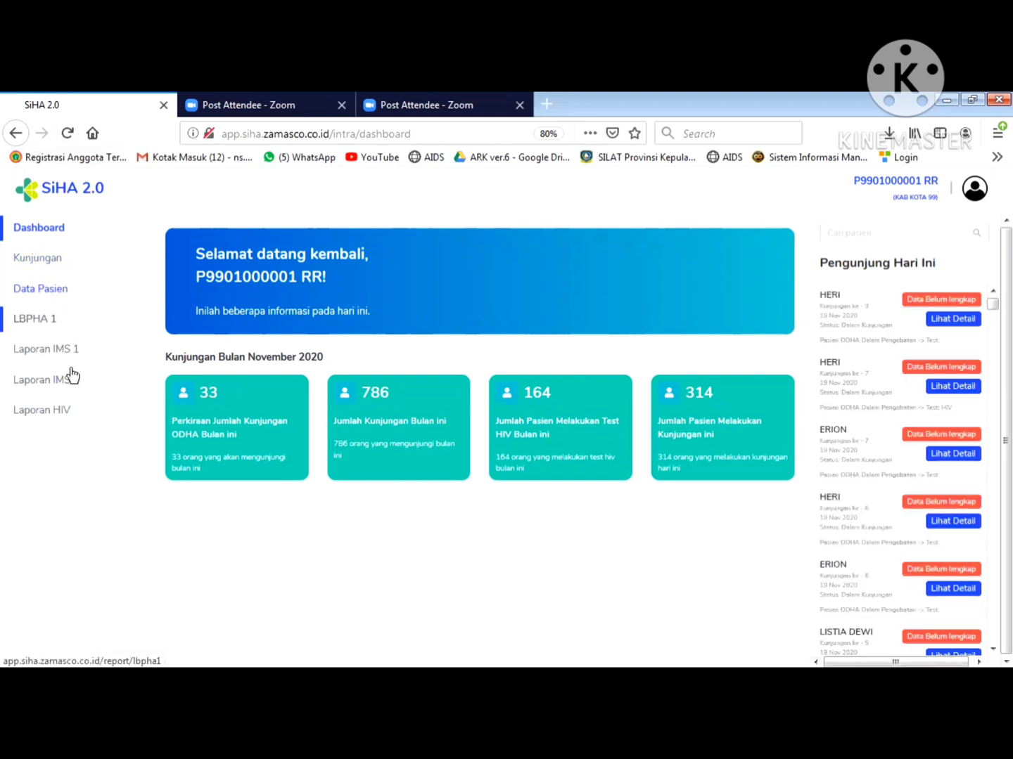
{"action": "left_click", "coordinate": [70, 421]}
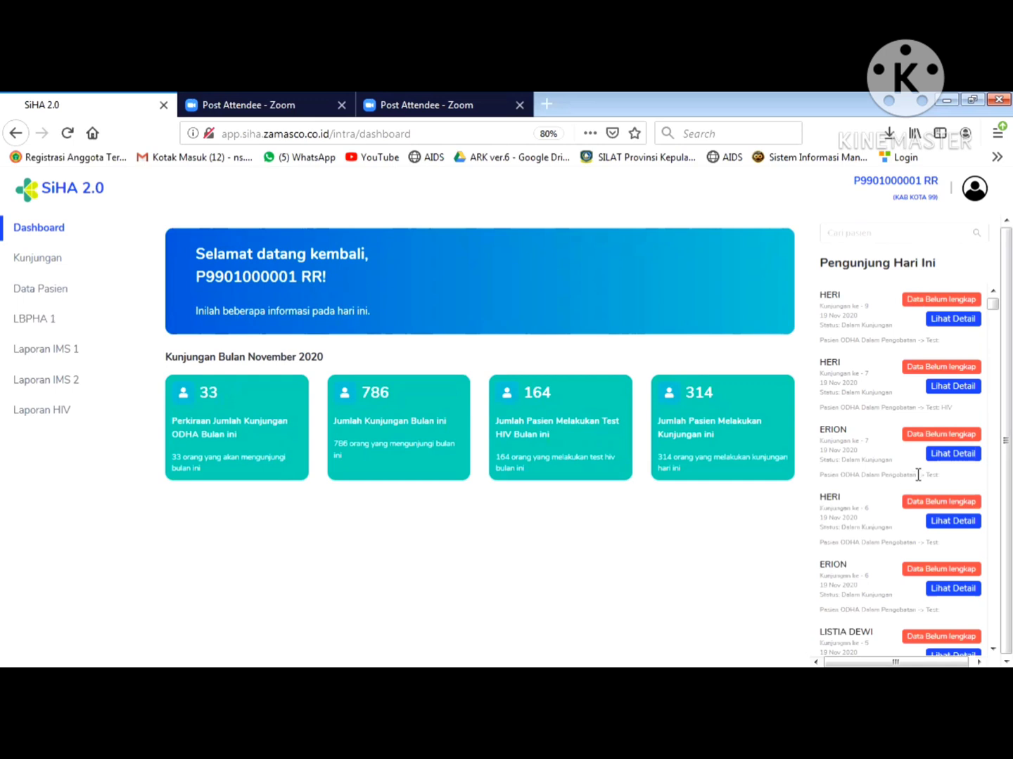
{"action": "left_click", "coordinate": [950, 233]}
{"action": "left_click", "coordinate": [839, 499]}
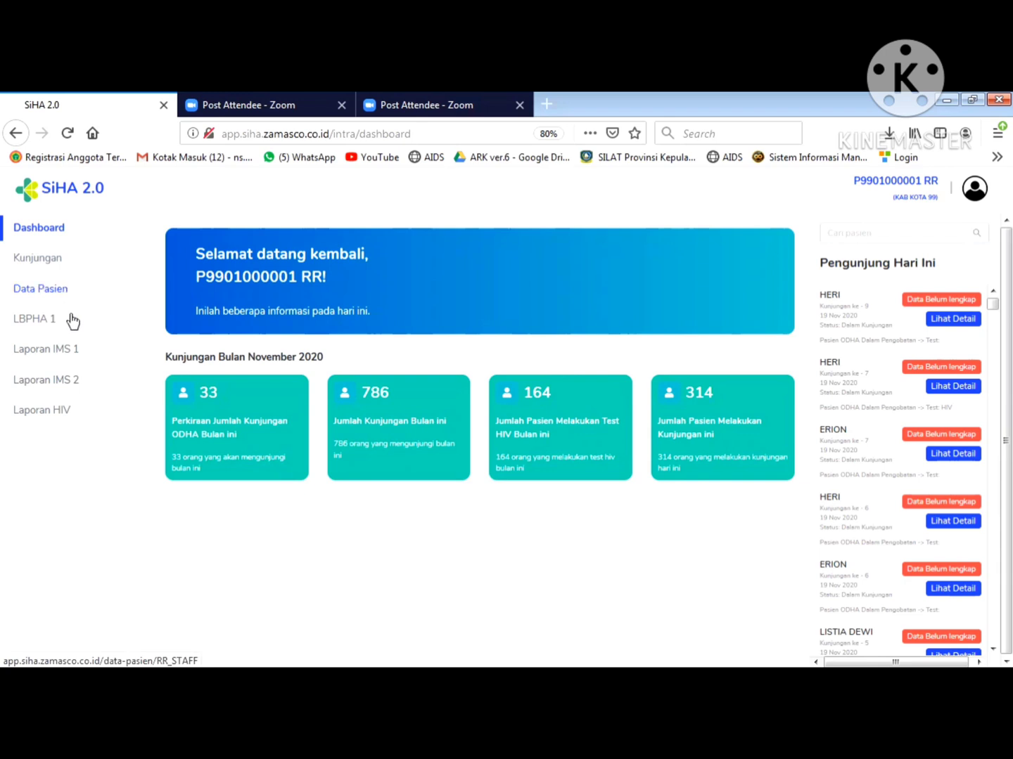
{"action": "left_click", "coordinate": [47, 293]}
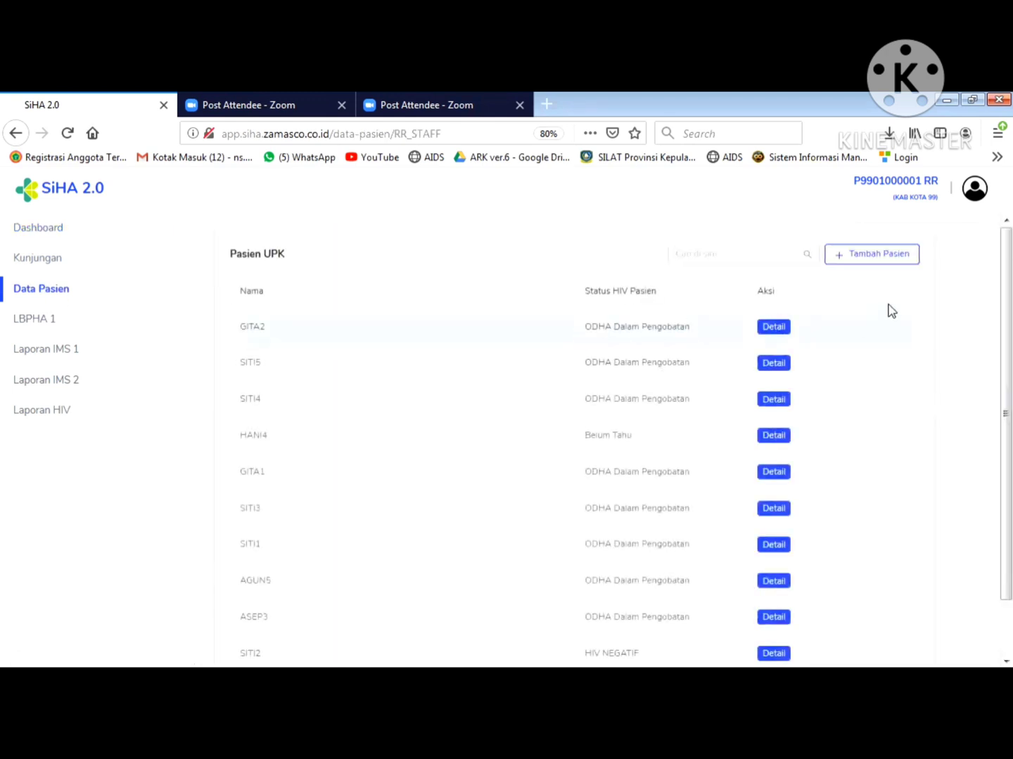
{"action": "left_click", "coordinate": [877, 263]}
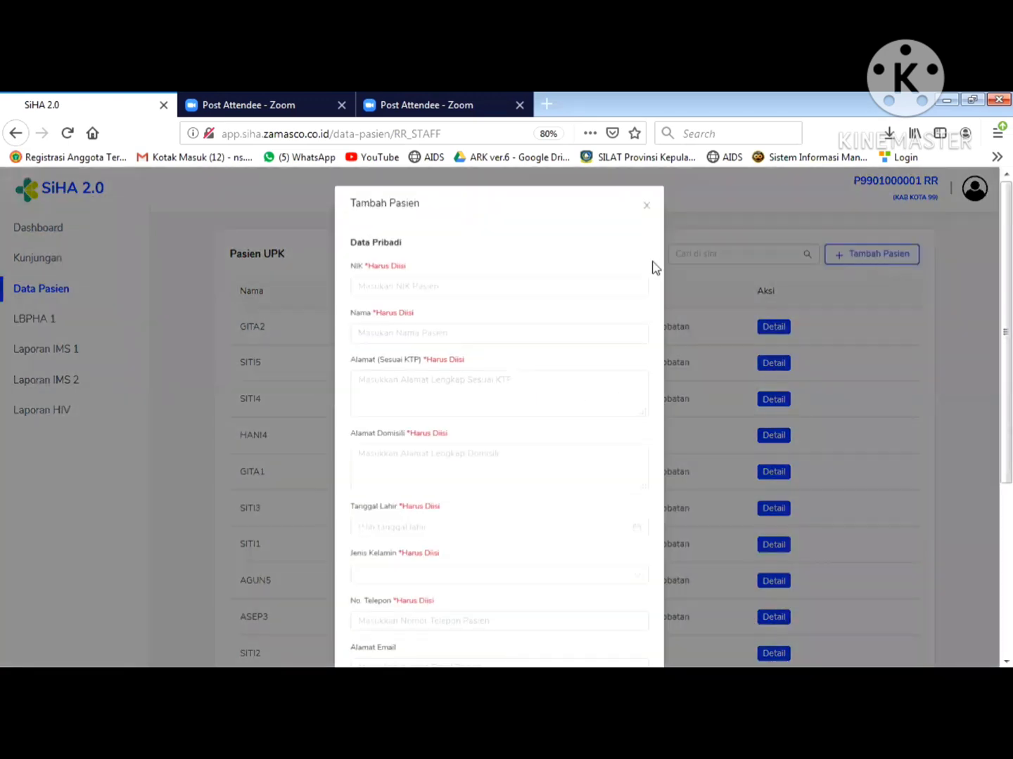
- Enter the patient's NIK and name in the Tambah Pasien form
{"action": "left_click", "coordinate": [433, 279]}
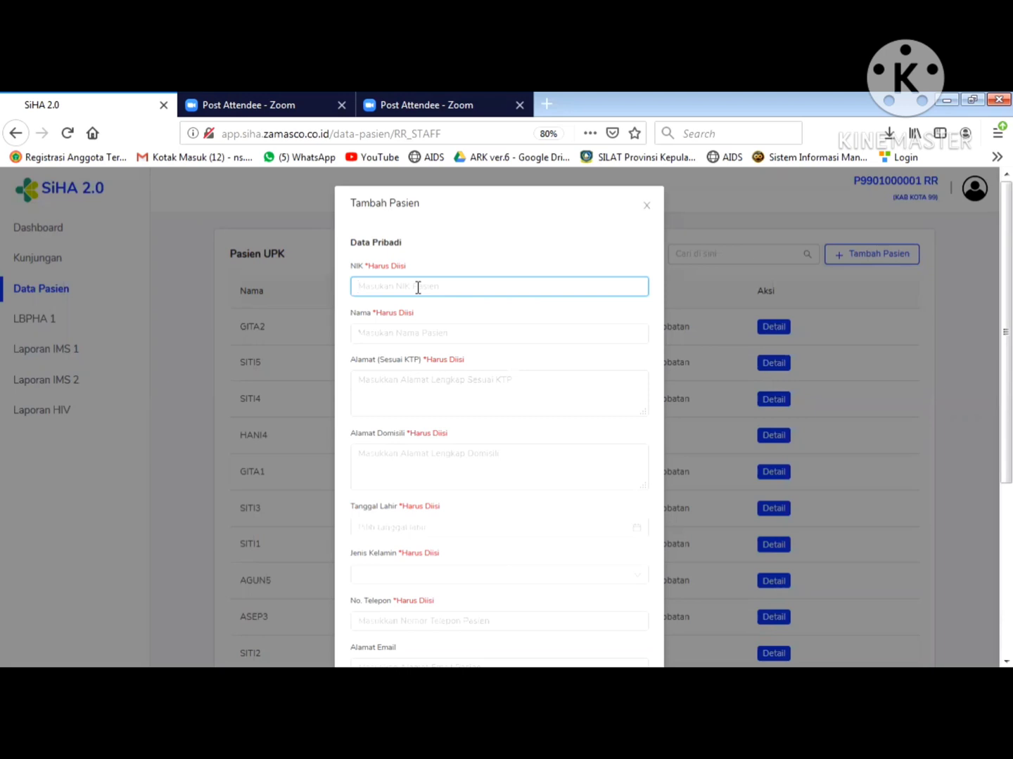
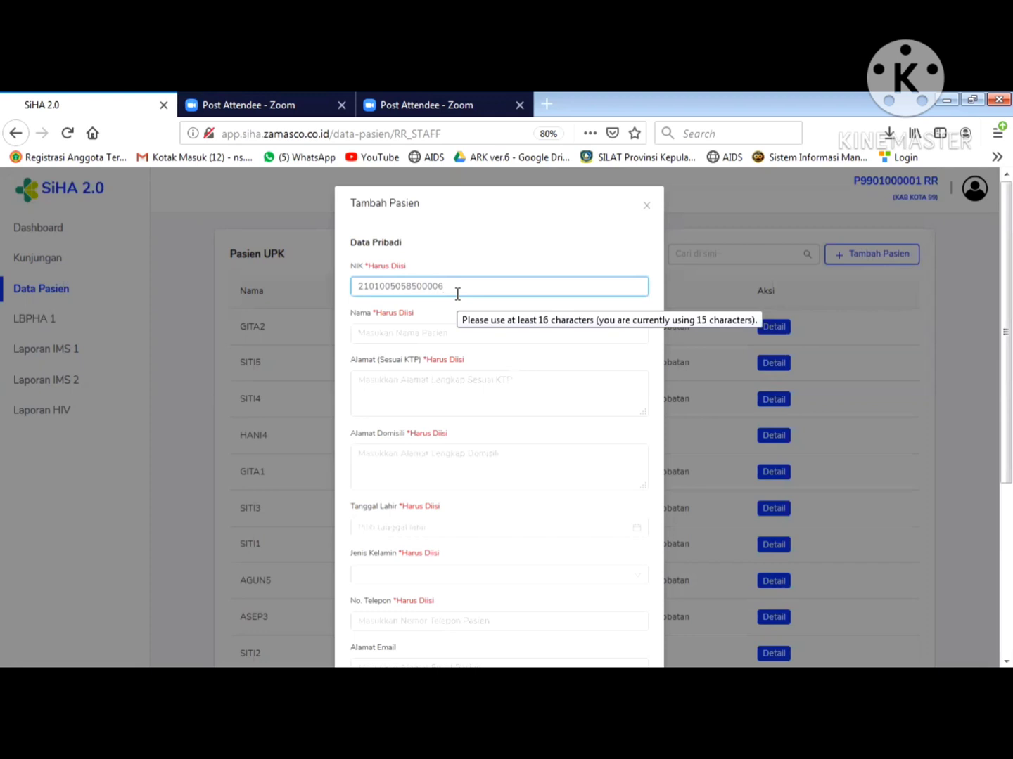
{"action": "left_click", "coordinate": [418, 329]}
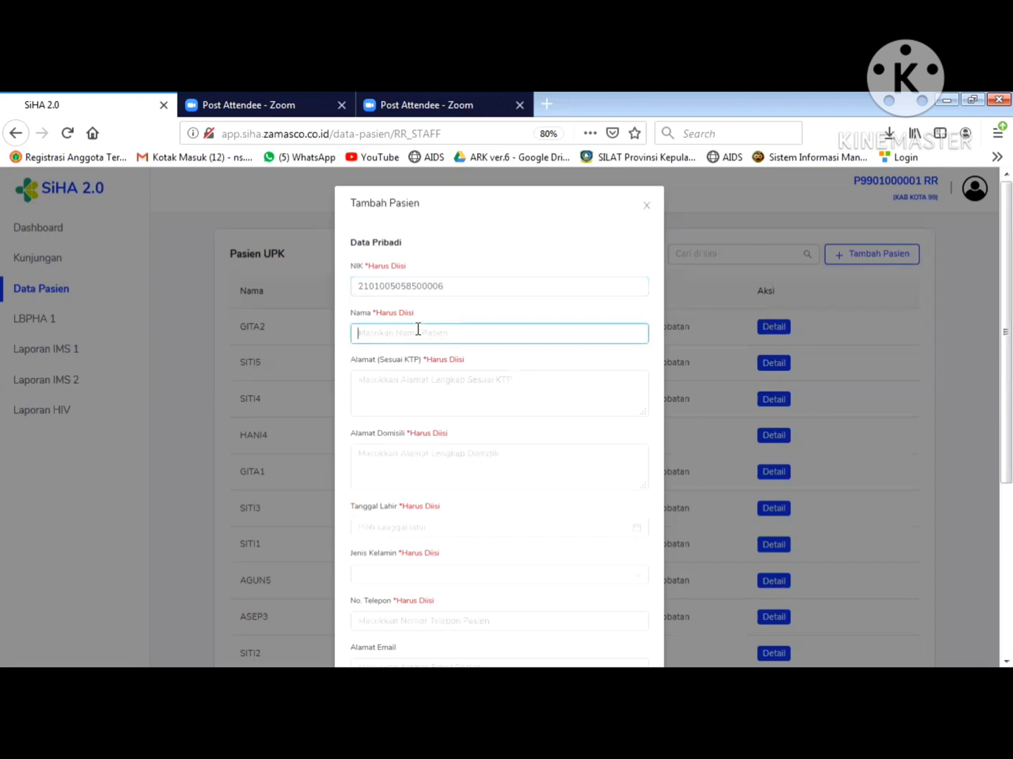
{"action": "type", "text": "J"}
{"action": "key", "text": "BackSpace"}
{"action": "type", "text": "JOG"}
- Type the patient's KTP address and paste the same address into Alamat Domisili
{"action": "left_click", "coordinate": [396, 394]}
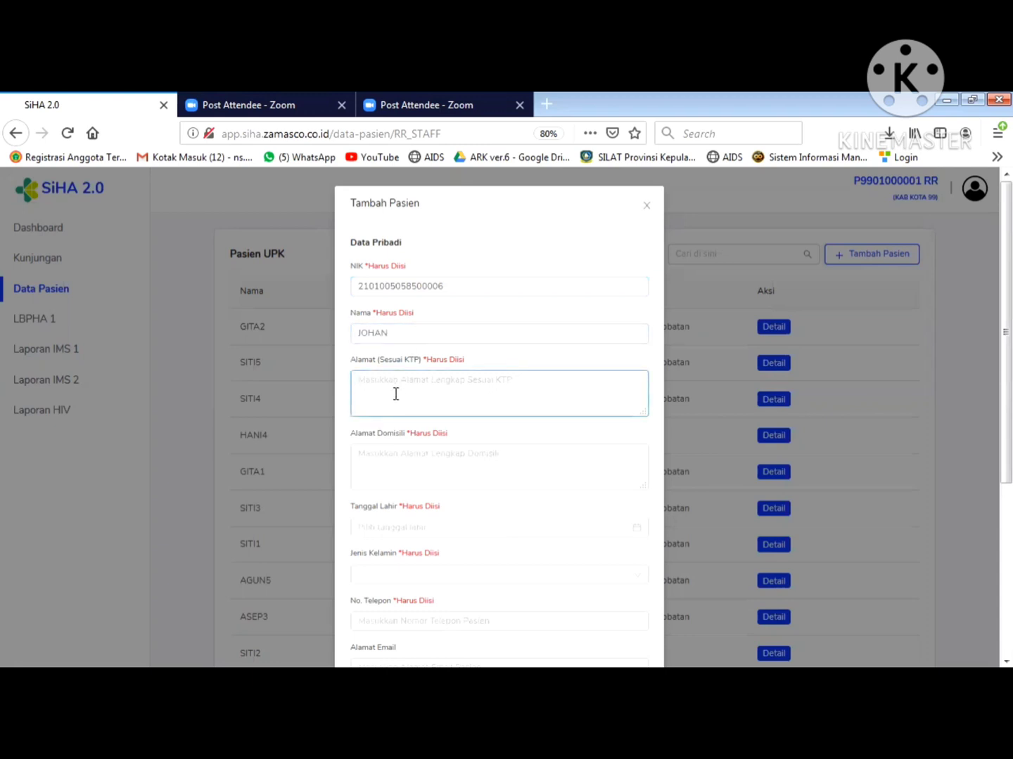
{"action": "type", "text": "TANJUNGPINANG"}
{"action": "left_click", "coordinate": [408, 461]}
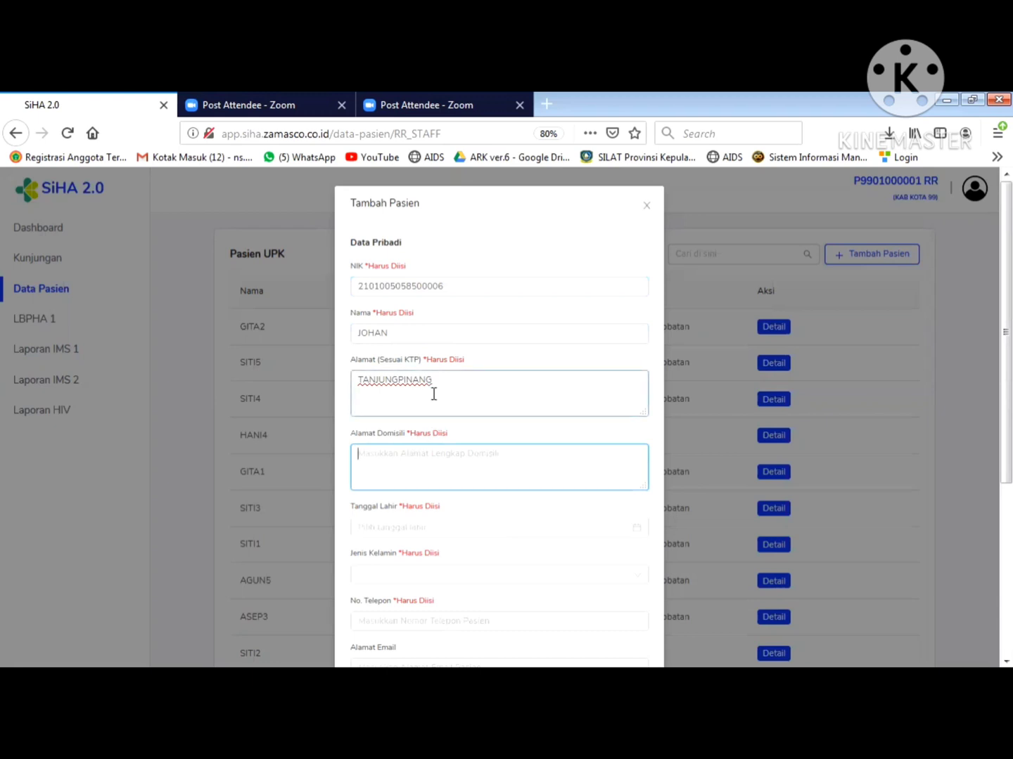
{"action": "left_click_drag", "start_coordinate": [431, 383], "coordinate": [357, 393]}
{"action": "key", "text": "ctrl+c"}
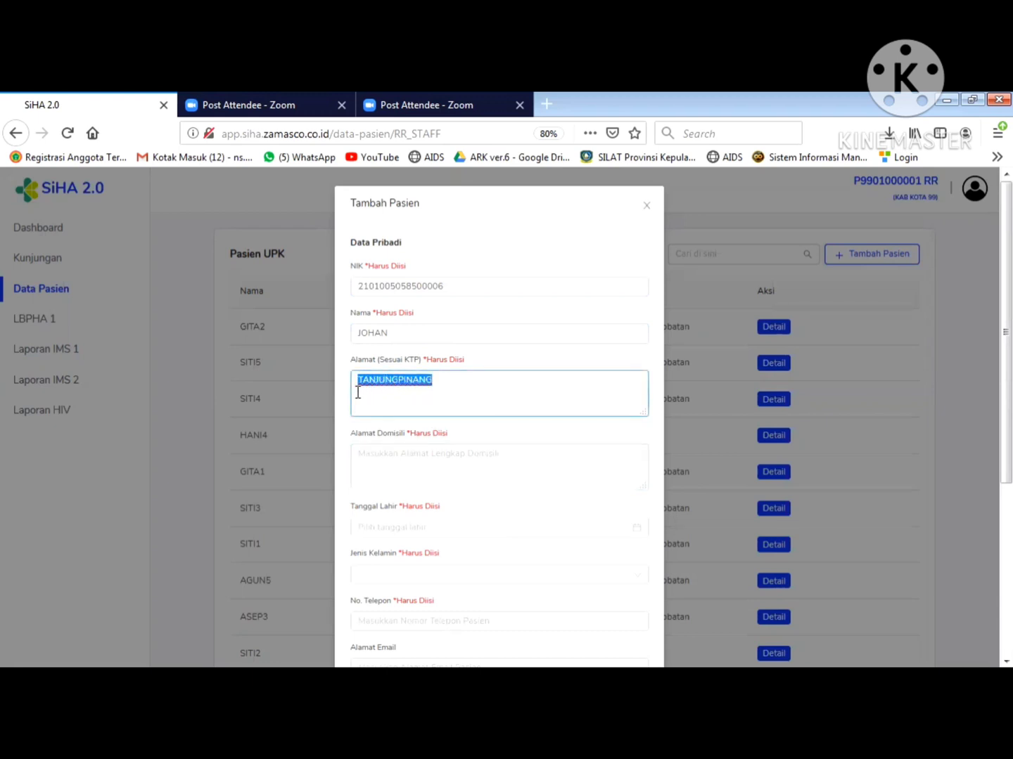
{"action": "left_click", "coordinate": [389, 458]}
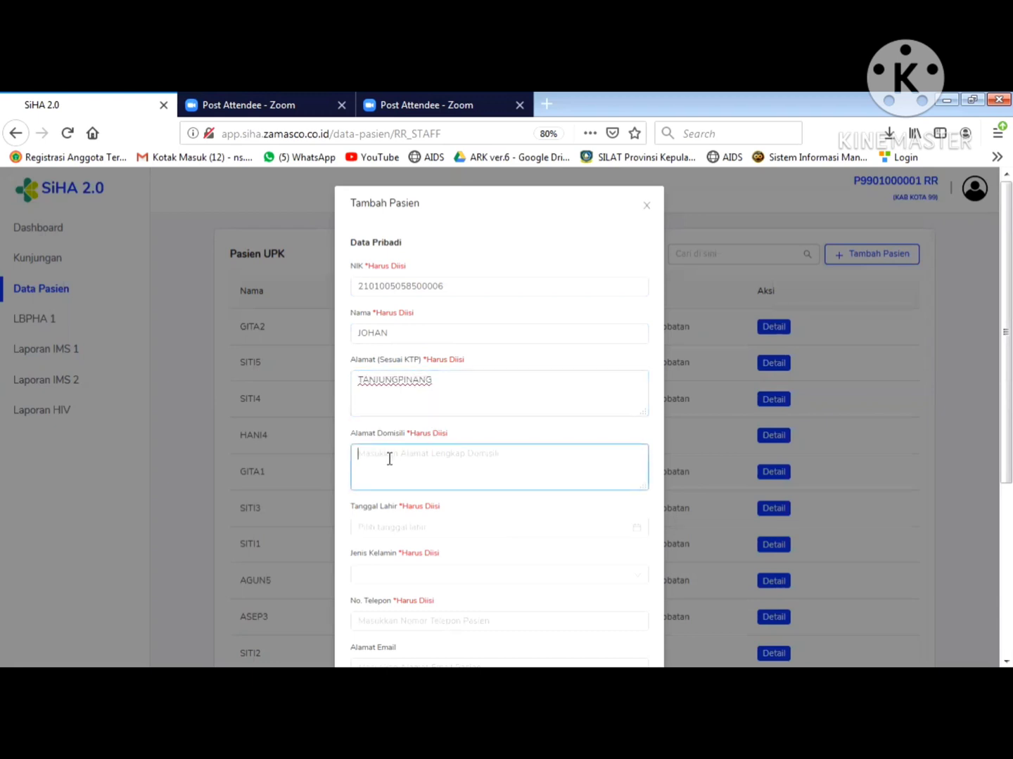
{"action": "key", "text": "ctrl+v"}
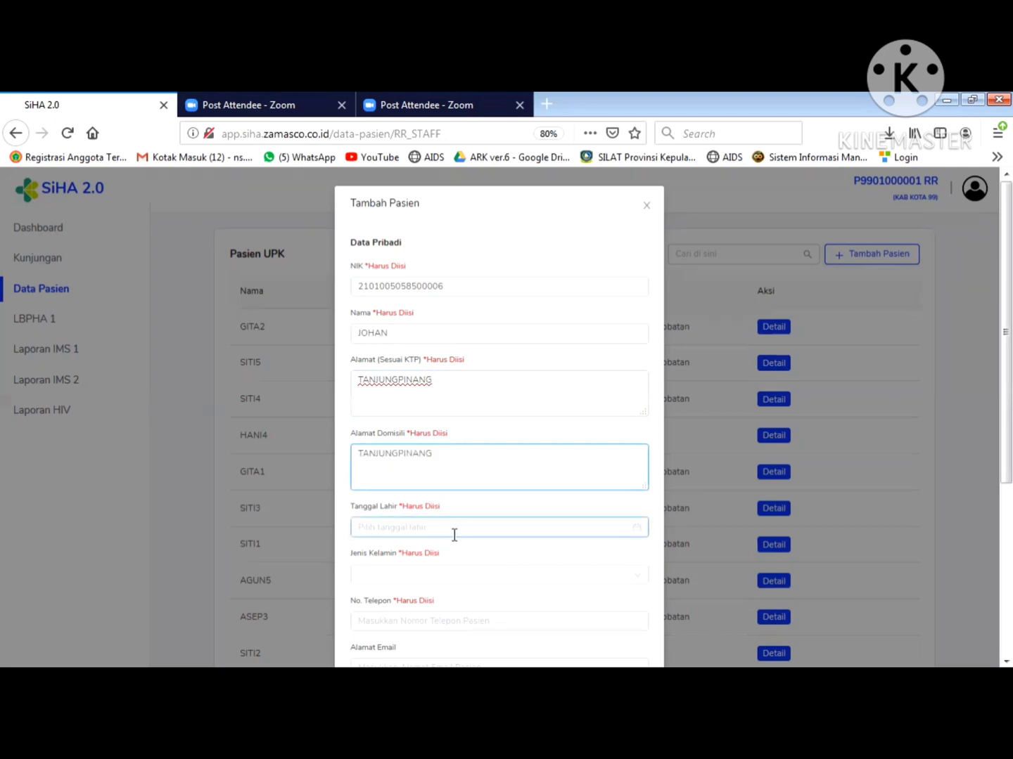
{"action": "left_click_drag", "start_coordinate": [987, 418], "coordinate": [987, 539]}
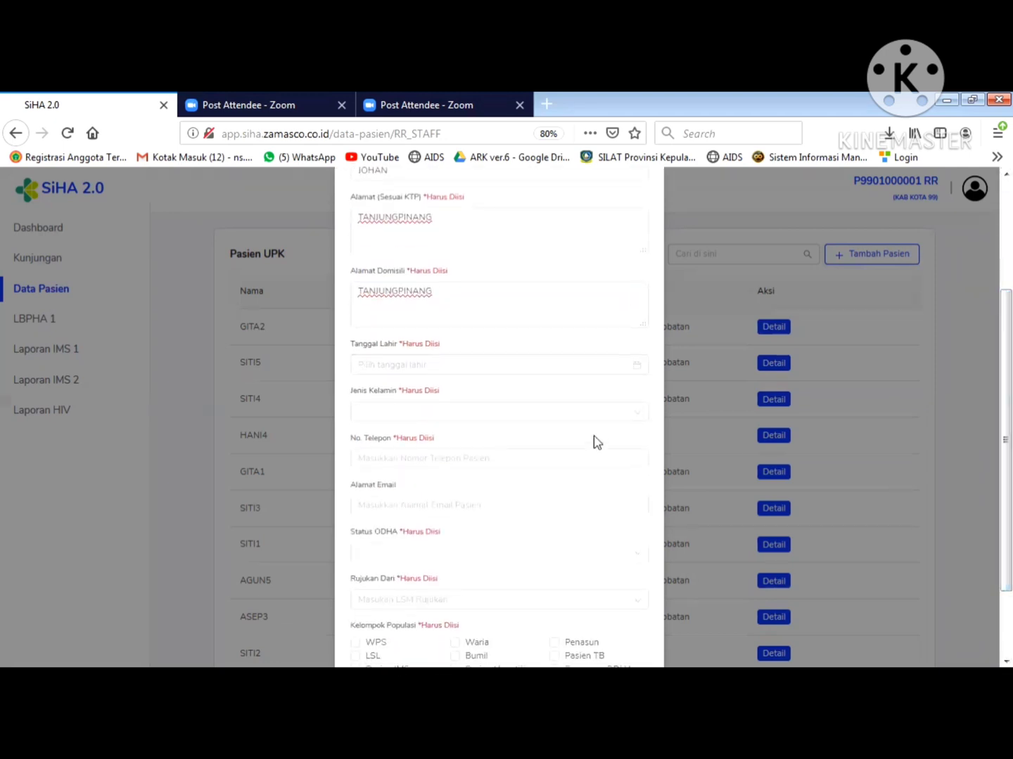
- Set Tanggal Lahir to 5 Mei 1985, so the age reads 35 Tahun
{"action": "left_click", "coordinate": [450, 365]}
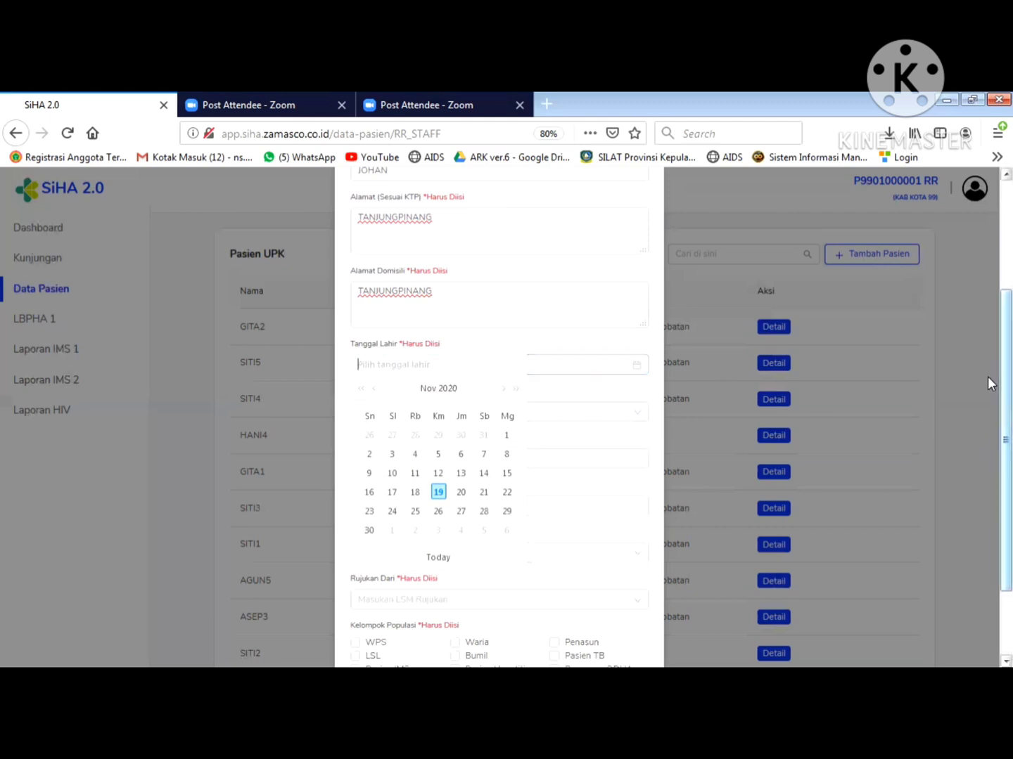
{"action": "mouse_move", "coordinate": [988, 377]}
{"action": "left_mouse_down"}
{"action": "mouse_move", "coordinate": [988, 319]}
{"action": "mouse_move", "coordinate": [987, 392]}
{"action": "left_mouse_up"}
{"action": "left_click", "coordinate": [436, 346]}
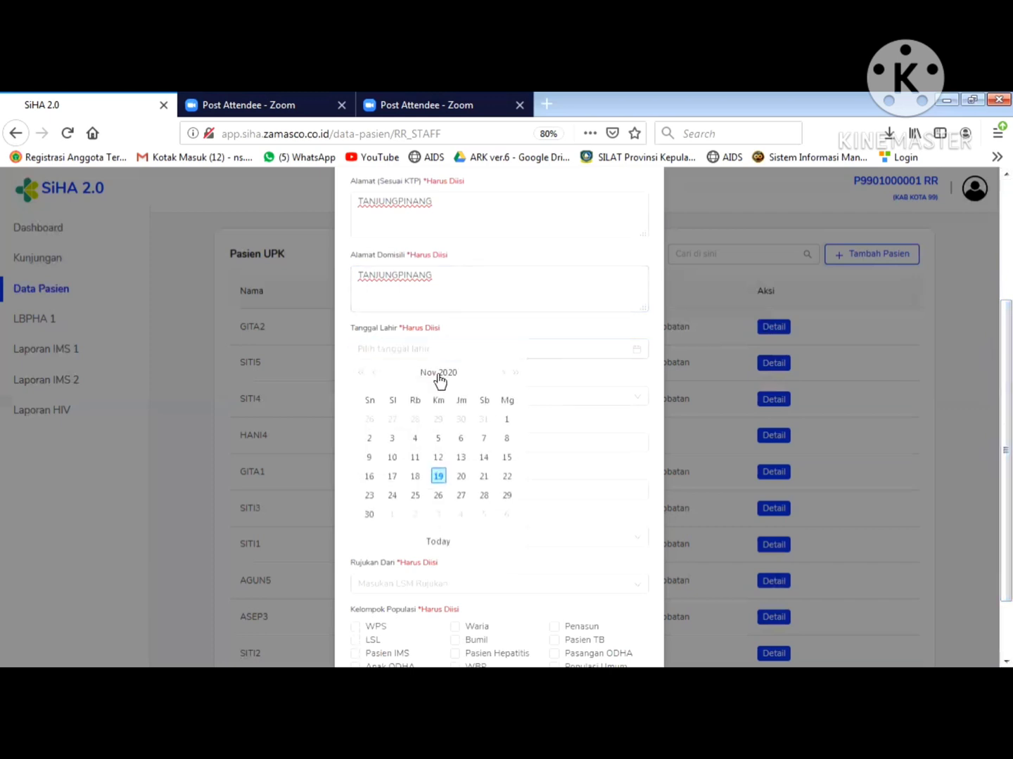
{"action": "left_click", "coordinate": [439, 373]}
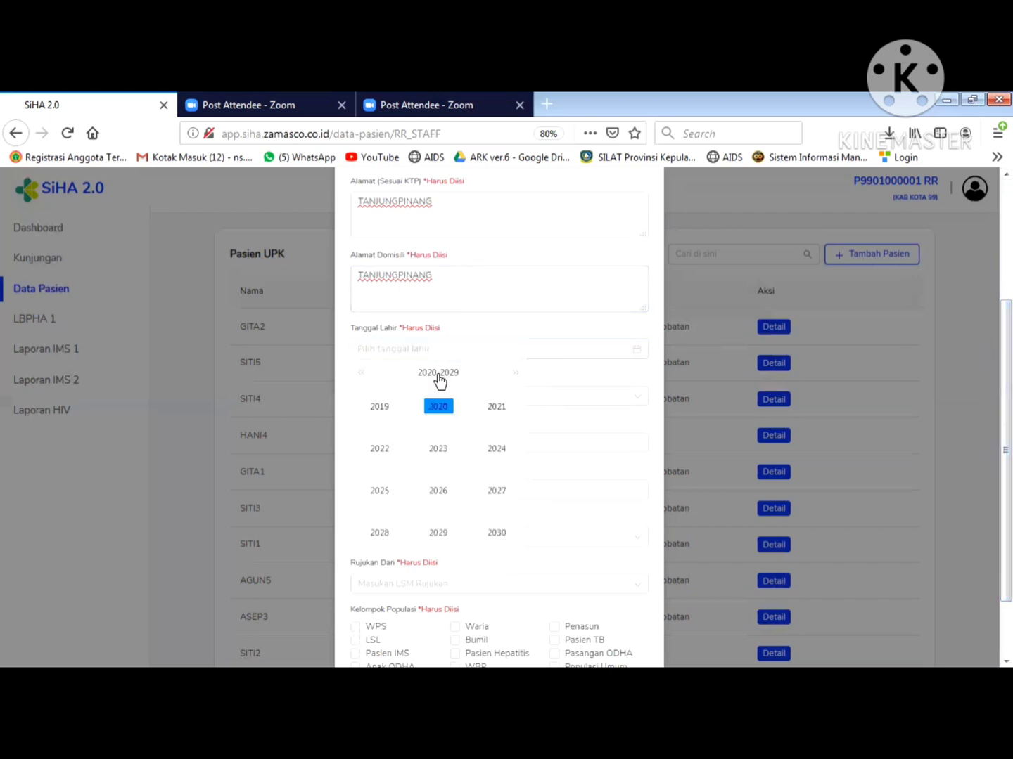
{"action": "left_click", "coordinate": [439, 374]}
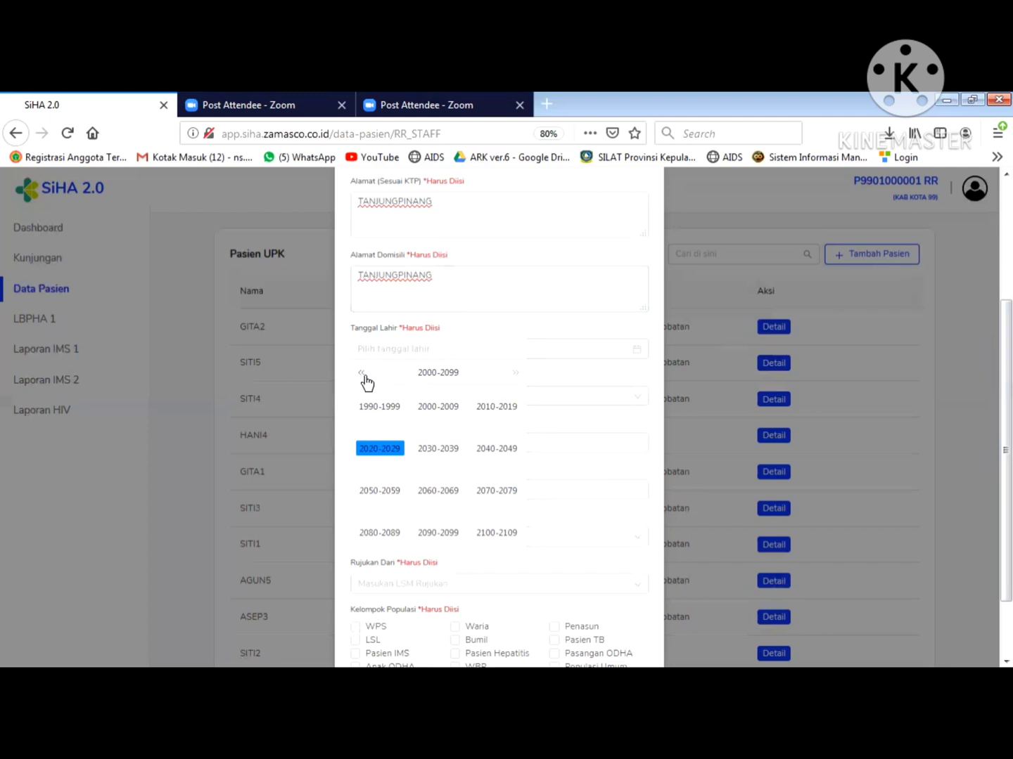
{"action": "left_click", "coordinate": [383, 410]}
{"action": "left_click", "coordinate": [389, 535]}
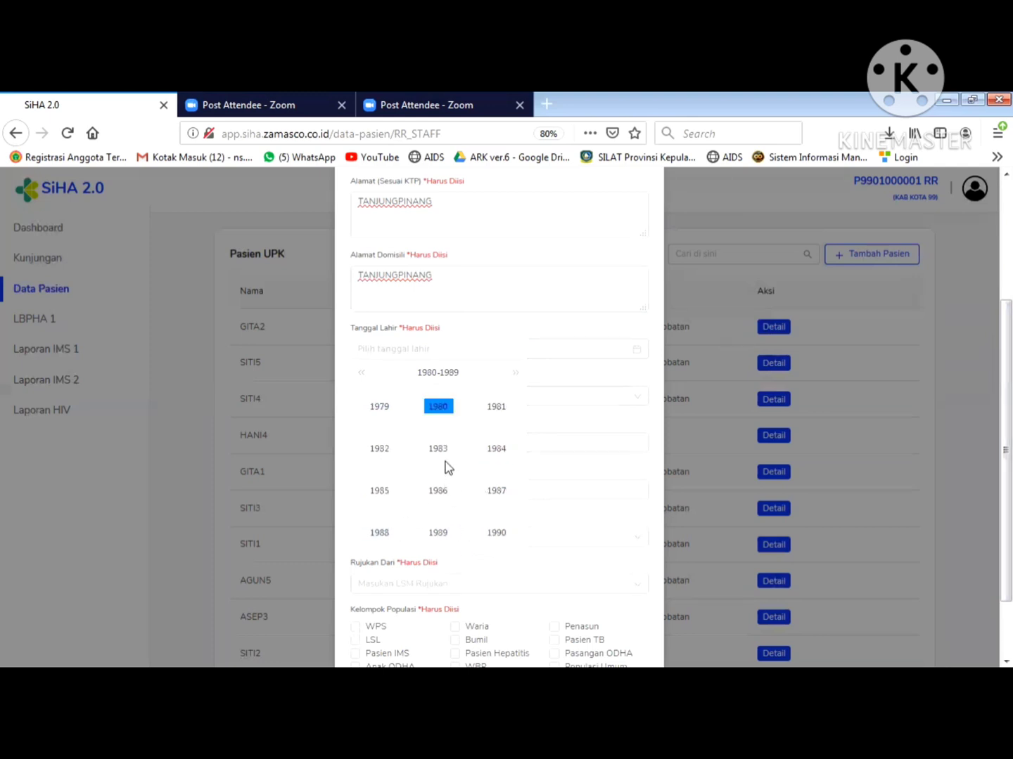
{"action": "left_click", "coordinate": [377, 491]}
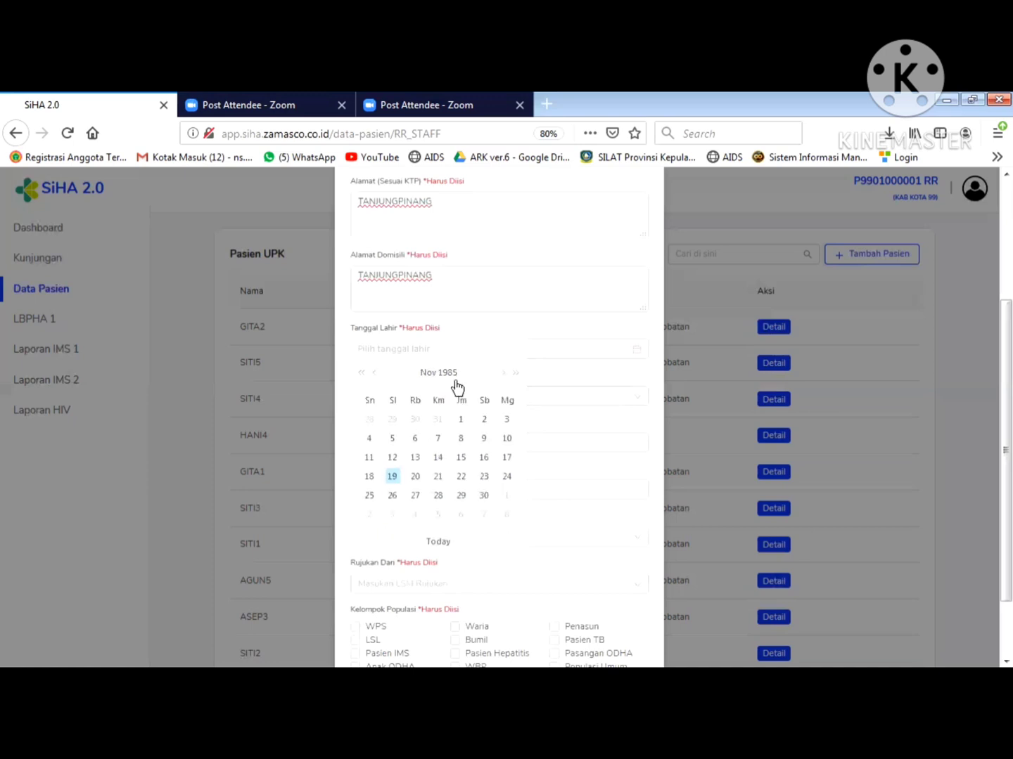
{"action": "left_click", "coordinate": [375, 376]}
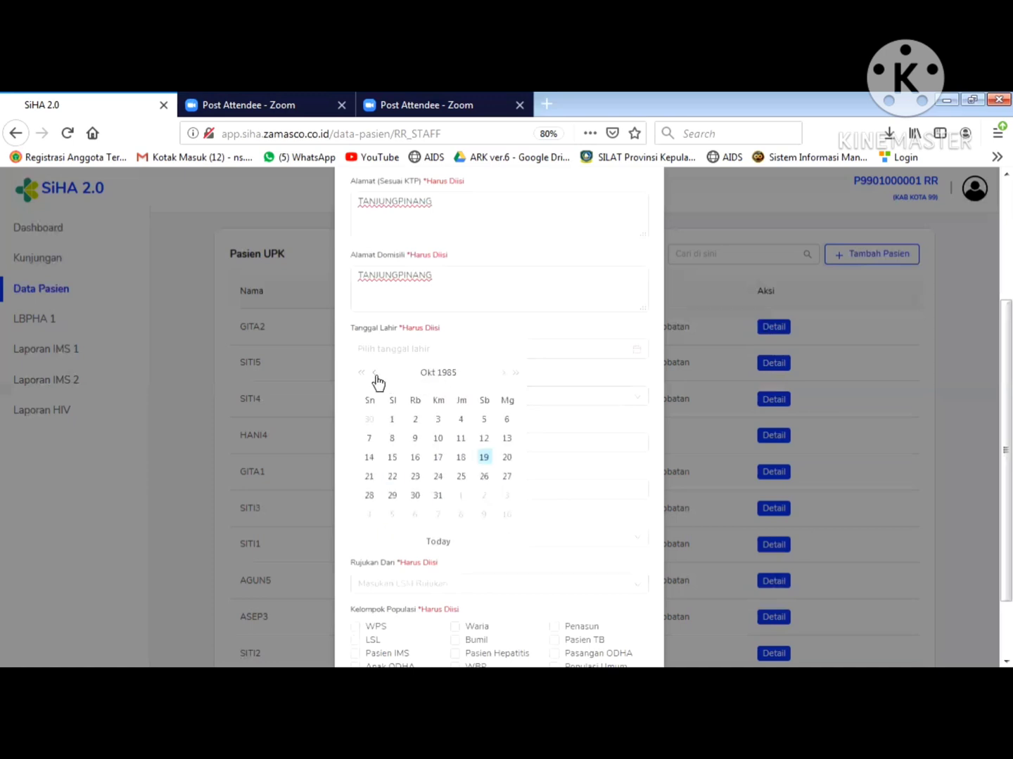
{"action": "left_click", "coordinate": [376, 376]}
{"action": "left_click", "coordinate": [376, 374]}
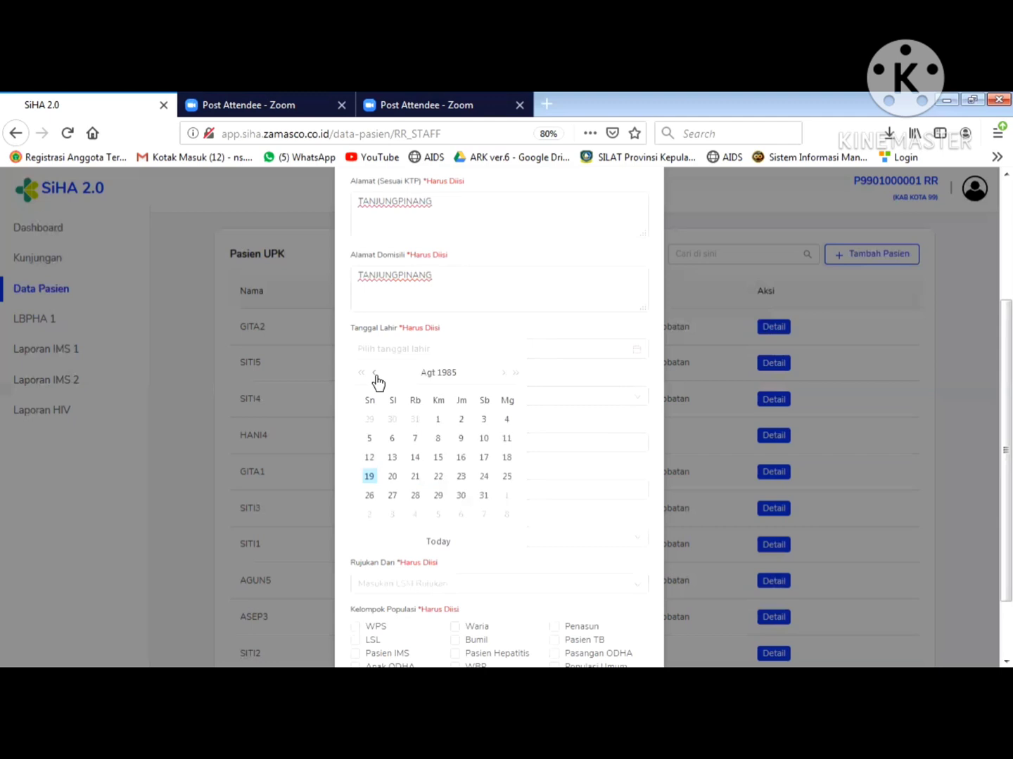
{"action": "left_click", "coordinate": [375, 375]}
{"action": "left_click", "coordinate": [375, 374]}
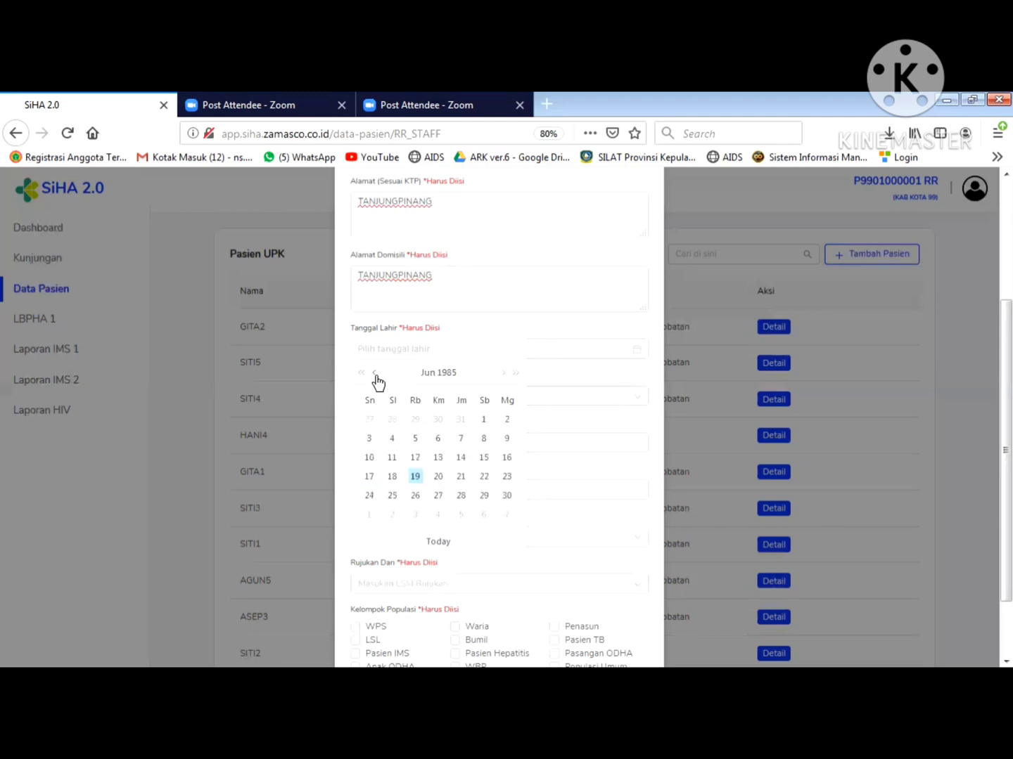
{"action": "left_click", "coordinate": [375, 376]}
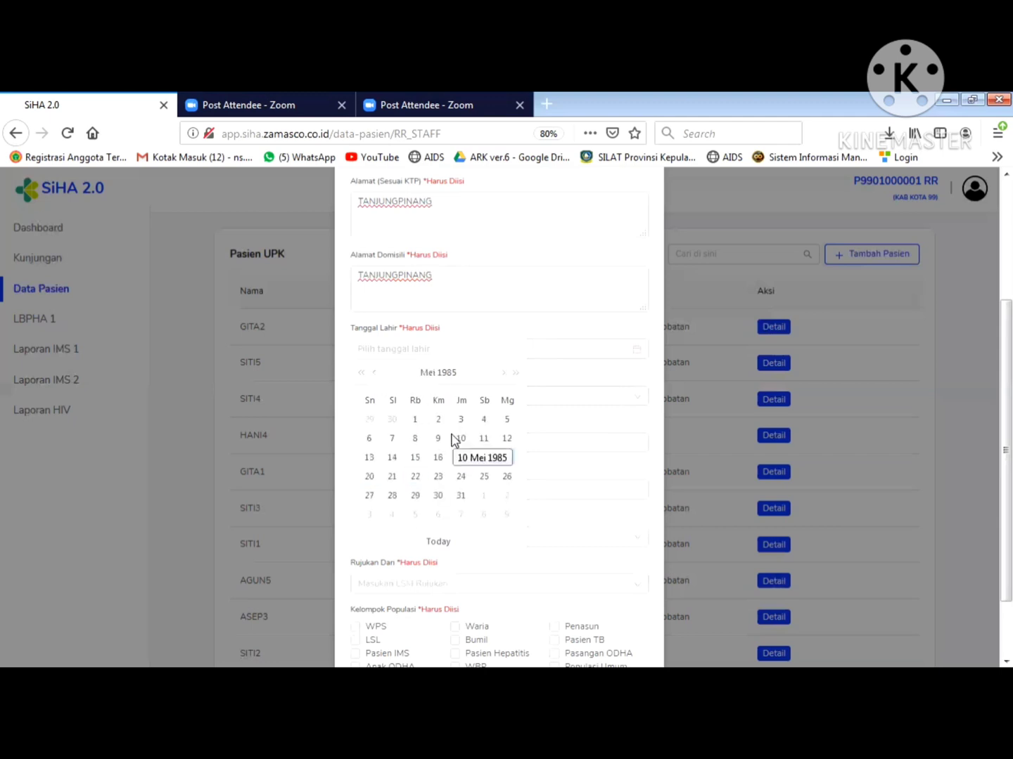
{"action": "left_click", "coordinate": [506, 420]}
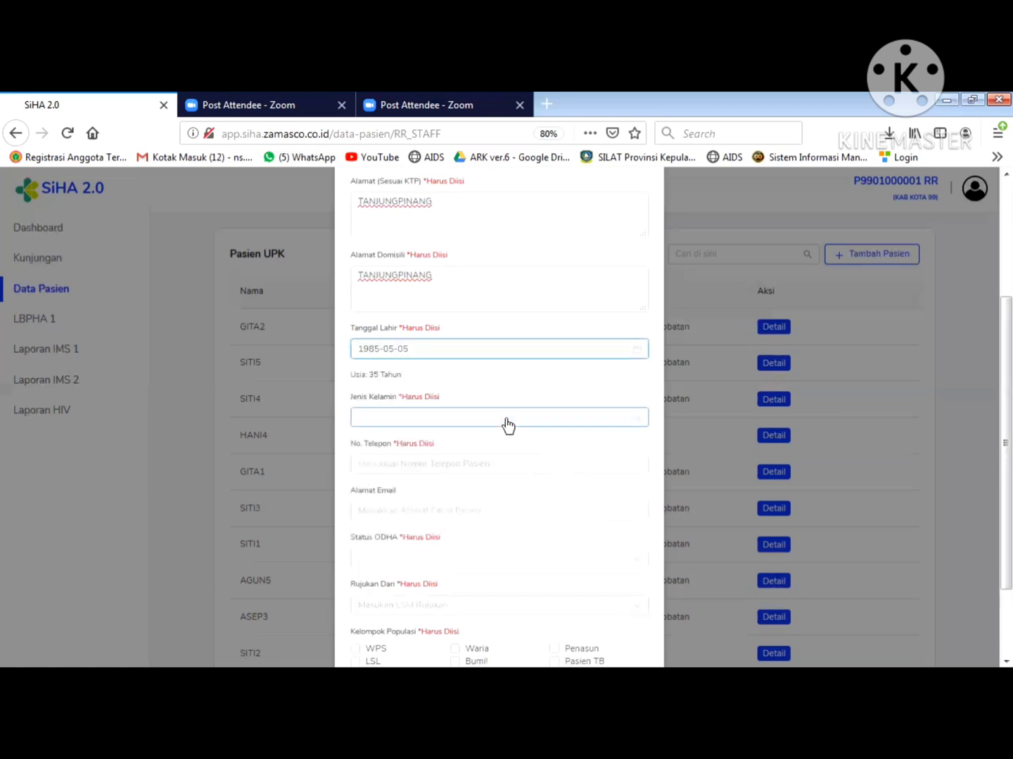
- Set the sex to LAKI-LAKI and enter the patient's phone number and e-mail
{"action": "left_click", "coordinate": [401, 422]}
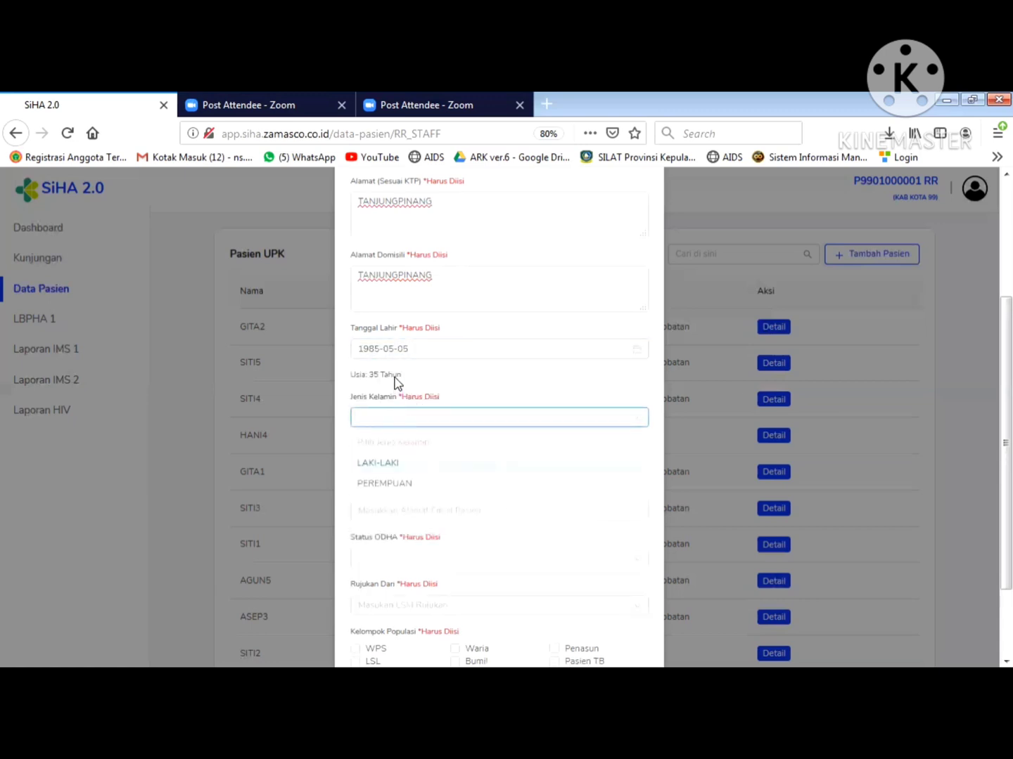
{"action": "left_click", "coordinate": [391, 425]}
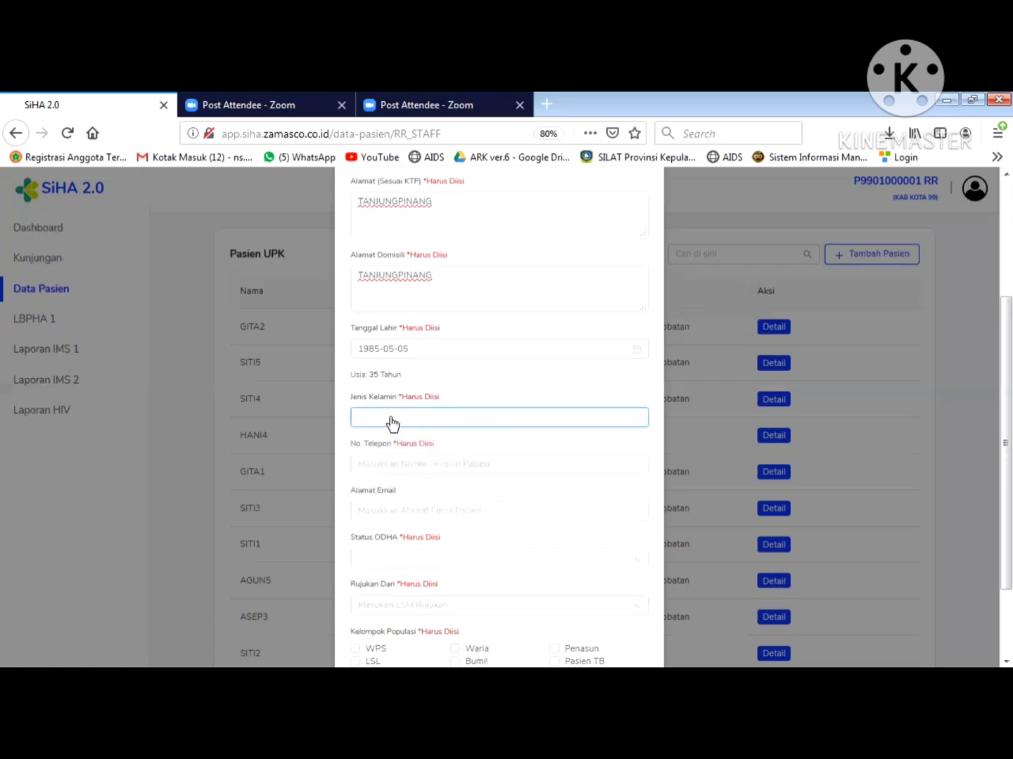
{"action": "left_click", "coordinate": [389, 425]}
{"action": "left_click", "coordinate": [391, 466]}
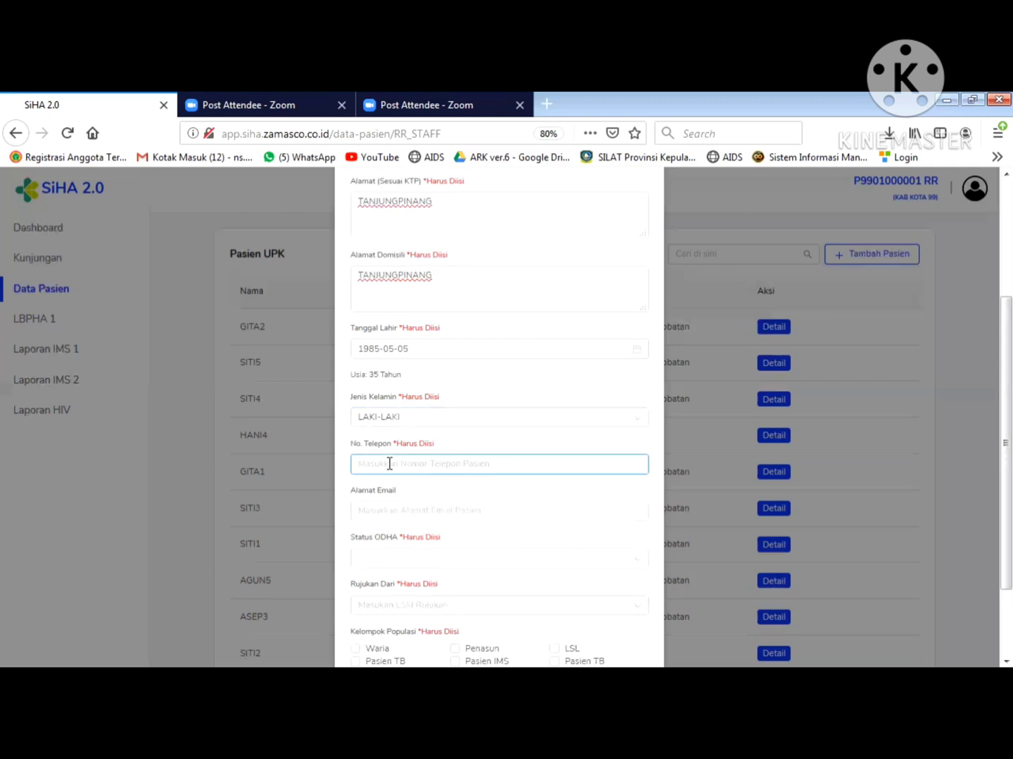
{"action": "left_click", "coordinate": [388, 511]}
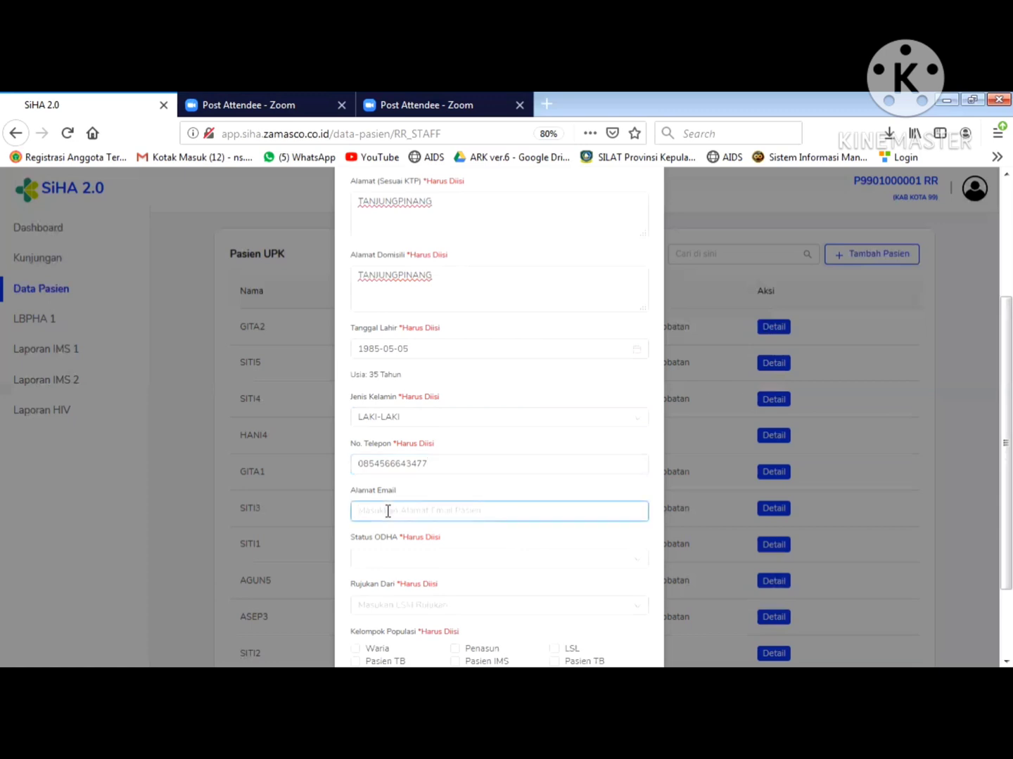
{"action": "type", "text": "-@mail.com"}
- Choose Bukan ODHA, referral POLI_LAINNYA, tick the LSL group, and save the patient
{"action": "left_click", "coordinate": [387, 559]}
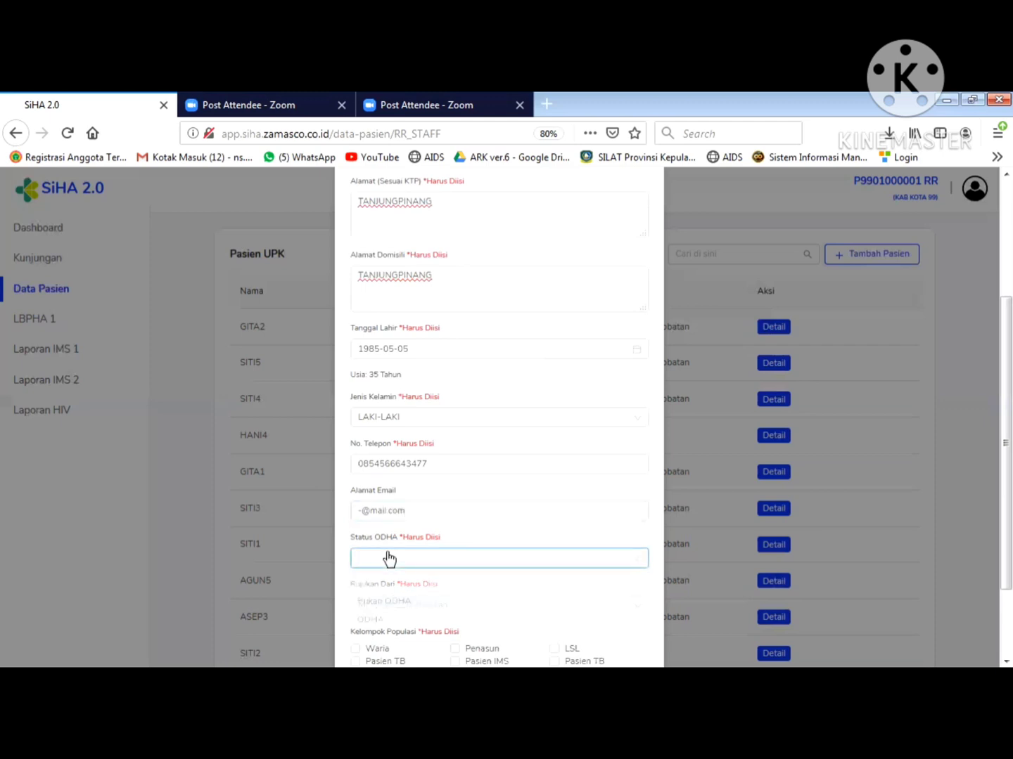
{"action": "left_click", "coordinate": [386, 606]}
{"action": "scroll", "coordinate": [988, 479], "scroll_direction": "down", "scroll_amount": 3}
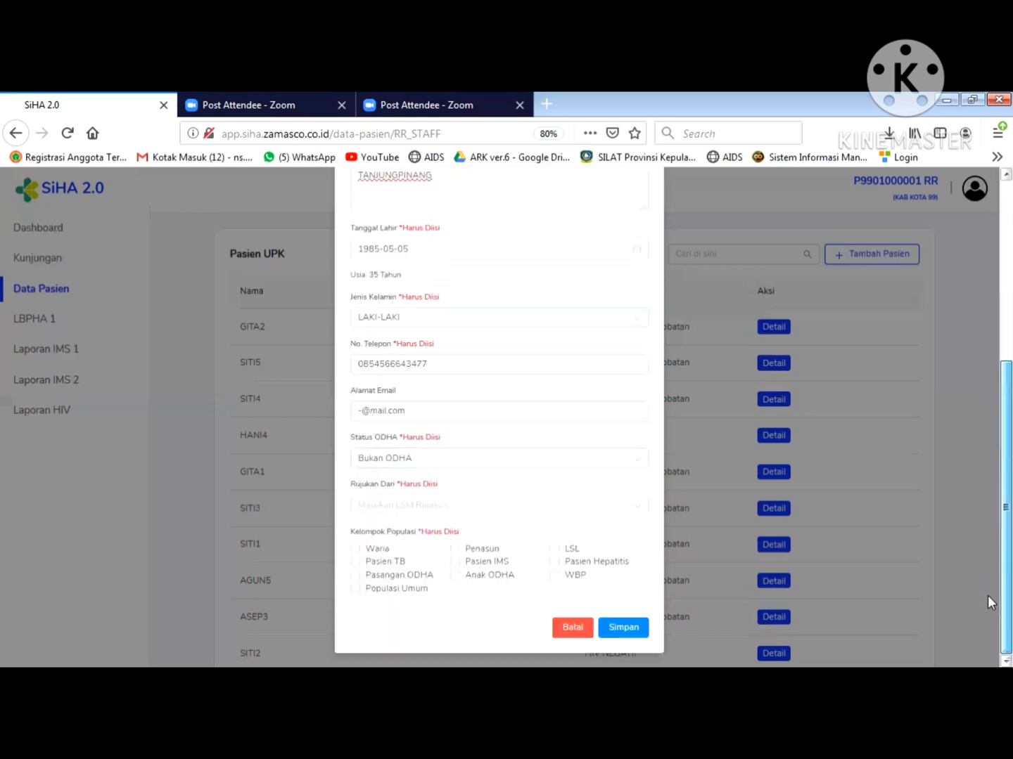
{"action": "left_click", "coordinate": [394, 508]}
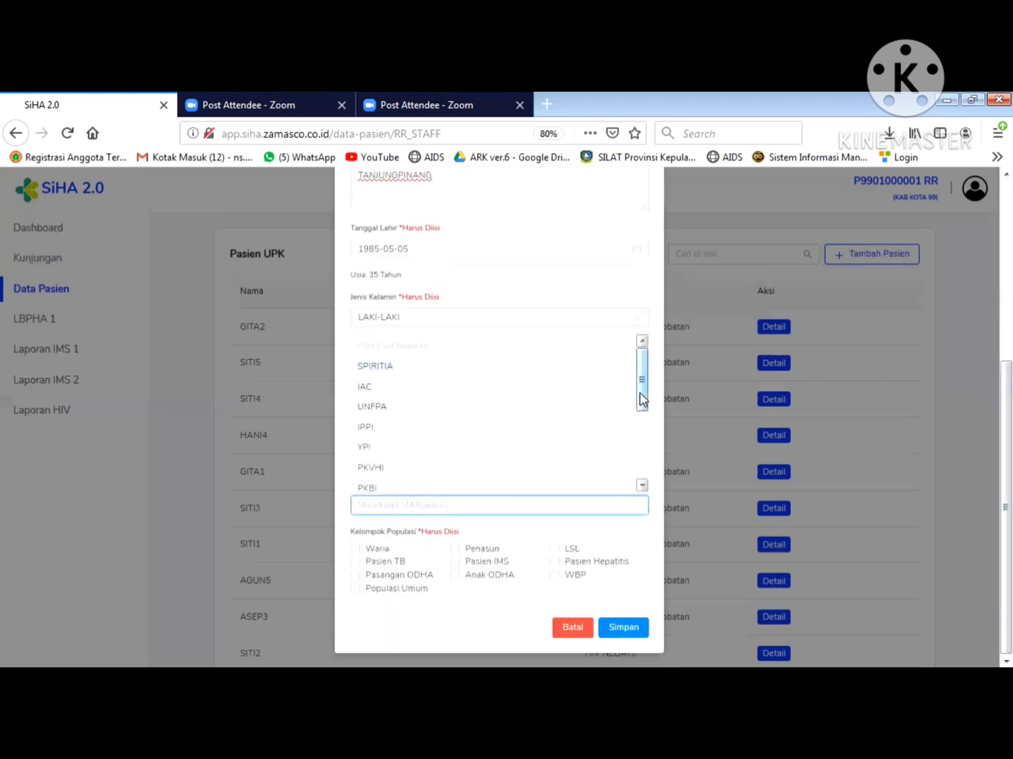
{"action": "left_click_drag", "start_coordinate": [641, 399], "coordinate": [642, 472]}
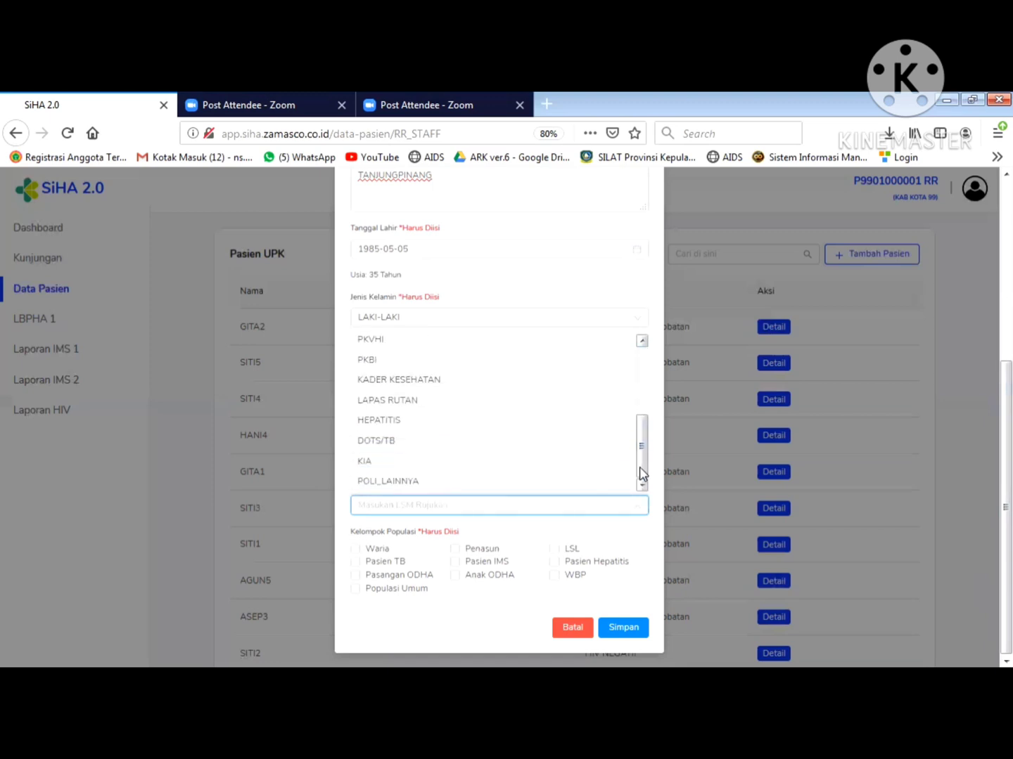
{"action": "left_click", "coordinate": [405, 485]}
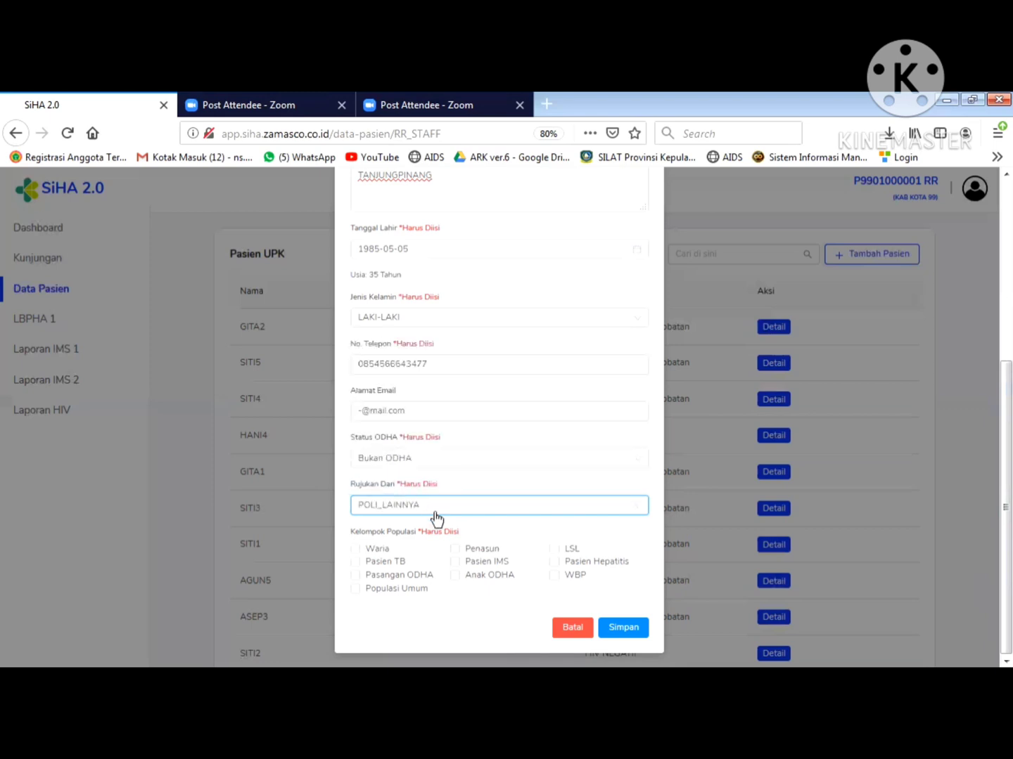
{"action": "left_click", "coordinate": [554, 551]}
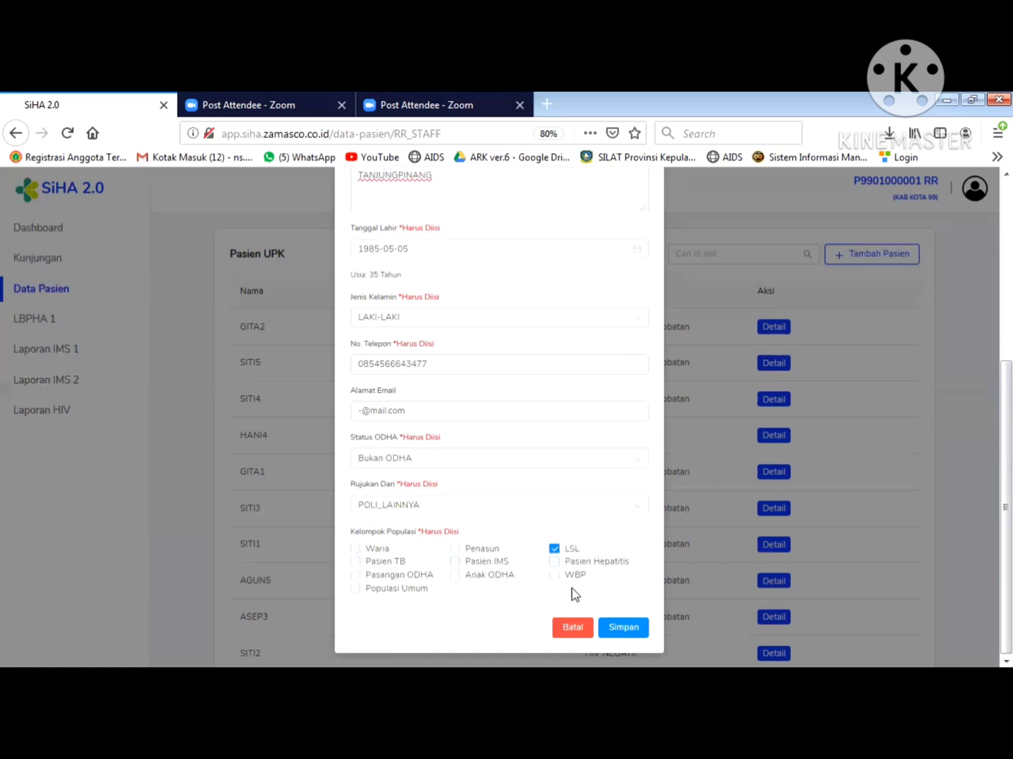
{"action": "left_click", "coordinate": [624, 629]}
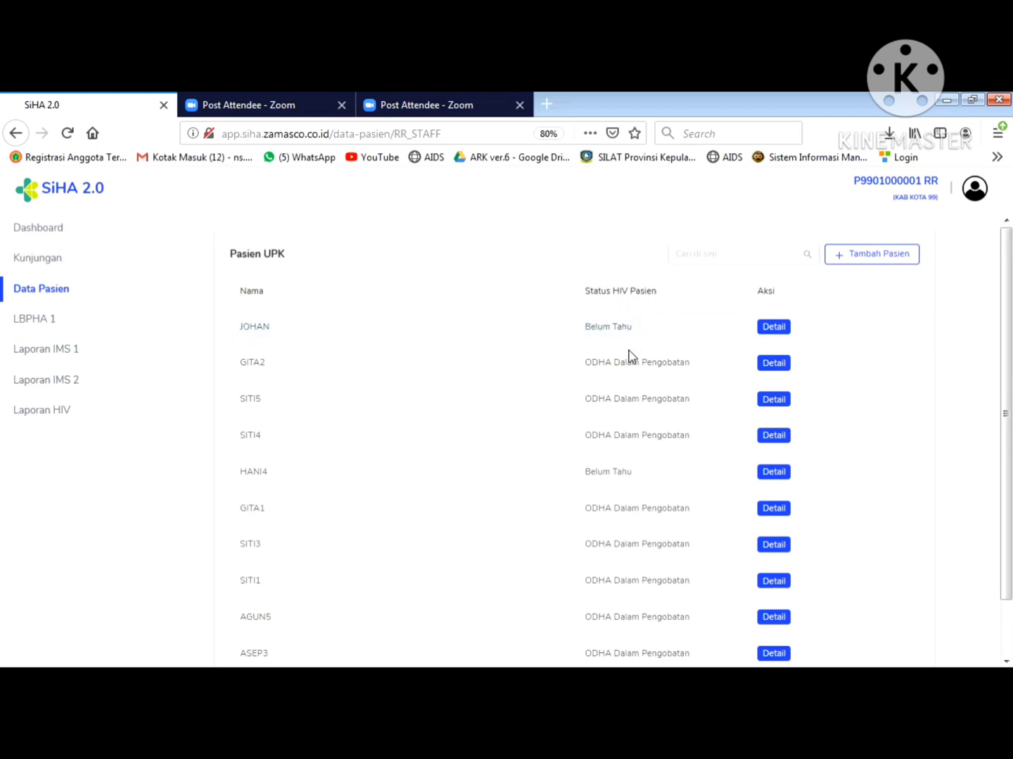
- Open the new patient's Detail page and add a confirmed visit dated 20 Nov 2020
{"action": "left_click", "coordinate": [776, 328]}
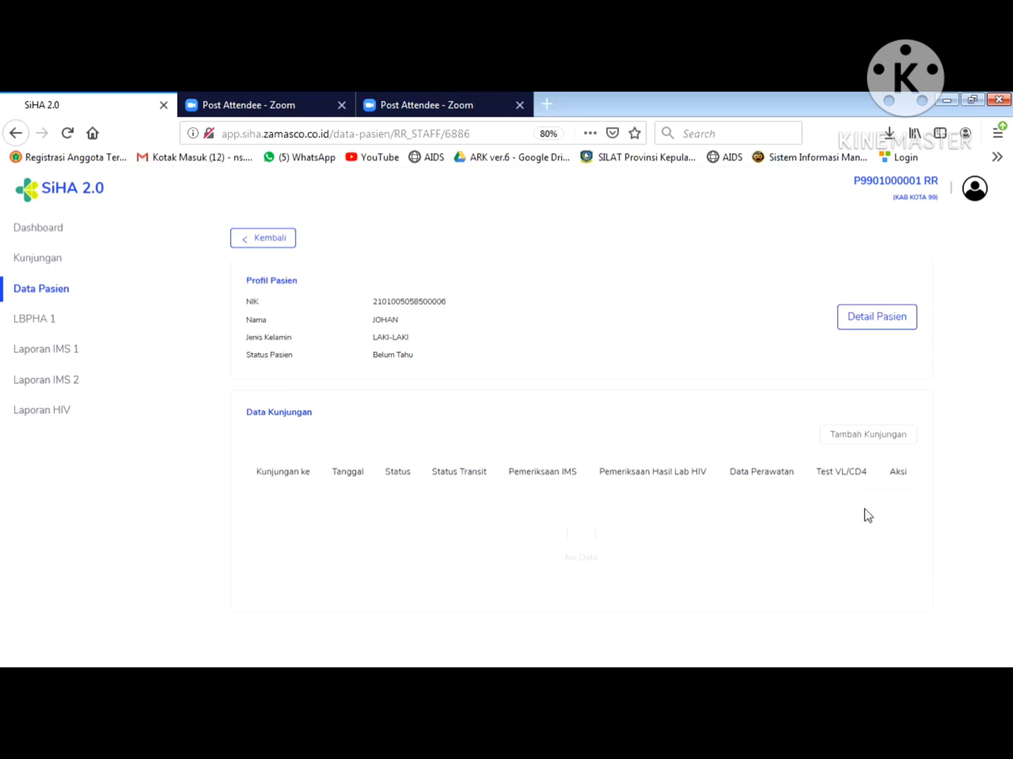
{"action": "left_click", "coordinate": [864, 437]}
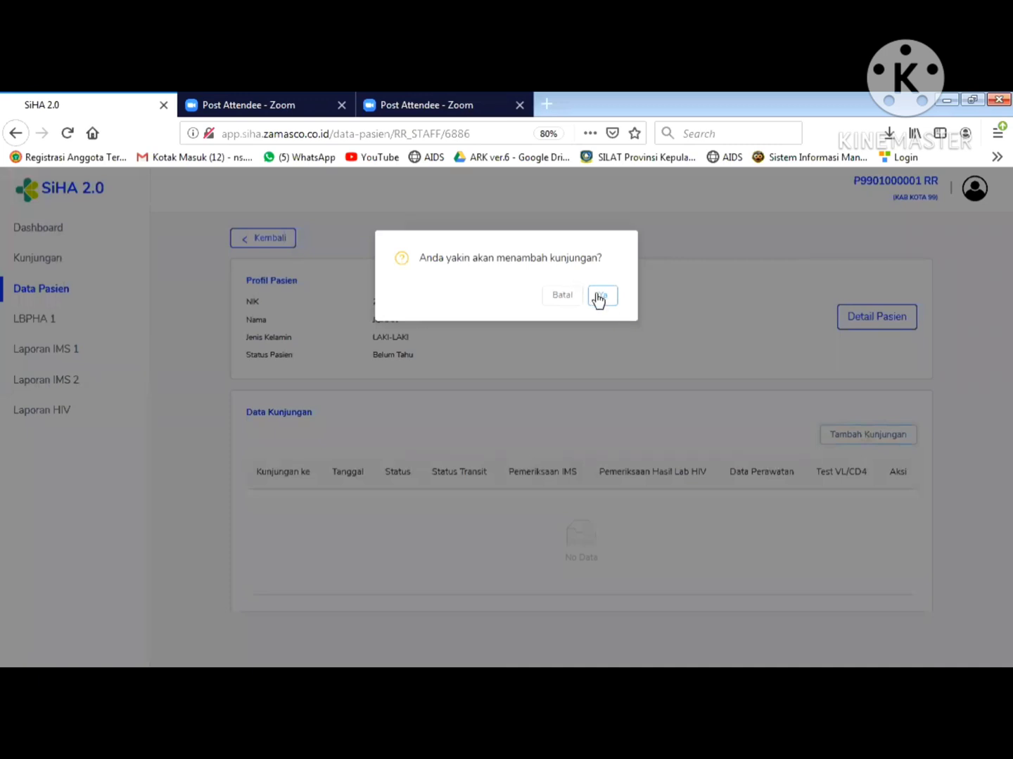
{"action": "left_click", "coordinate": [598, 299]}
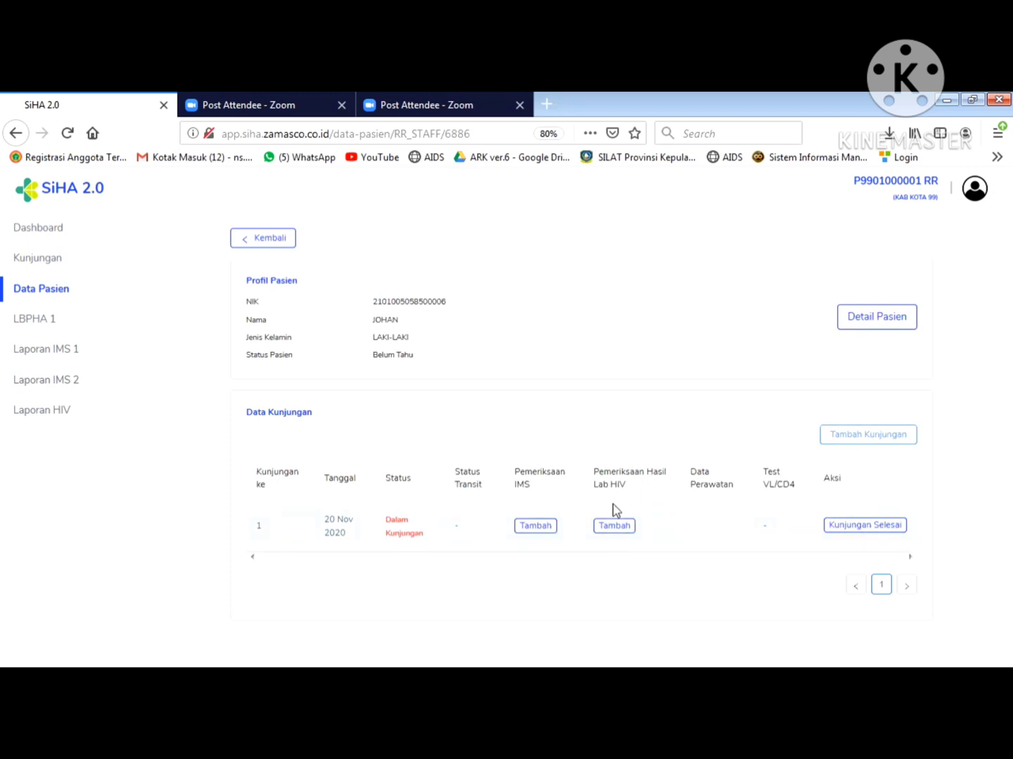
- Add a Pemeriksaan Hasil Lab HIV entry with test reason Rekomendasi Dokter and save it
{"action": "left_click", "coordinate": [614, 528]}
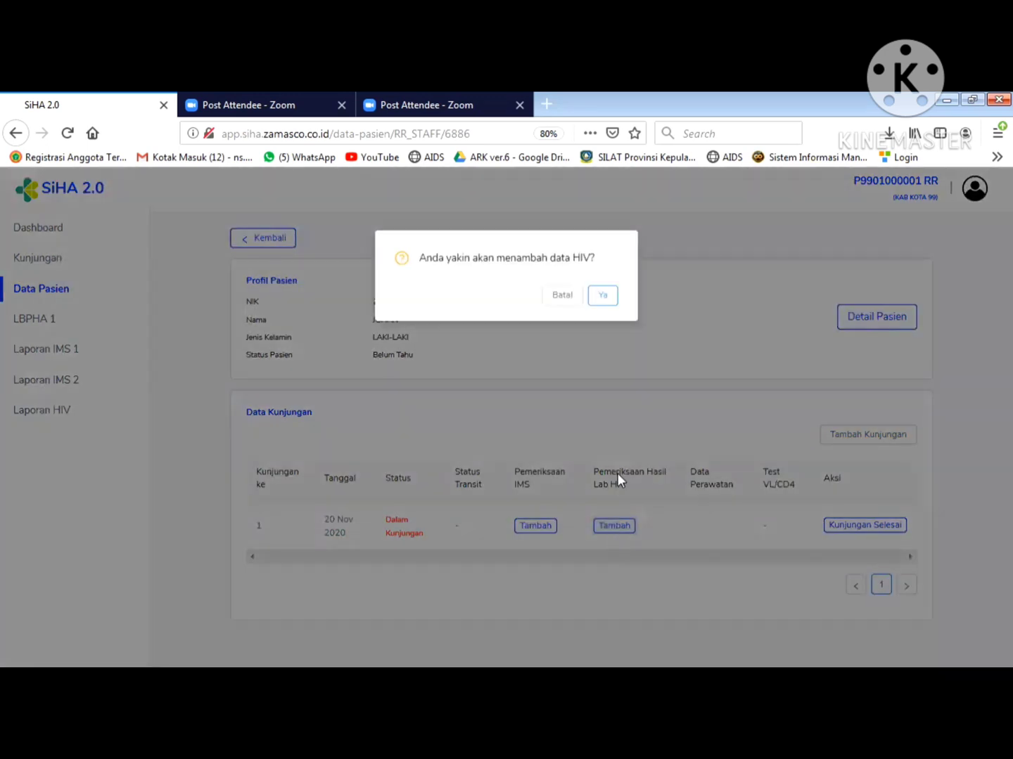
{"action": "left_click", "coordinate": [603, 298]}
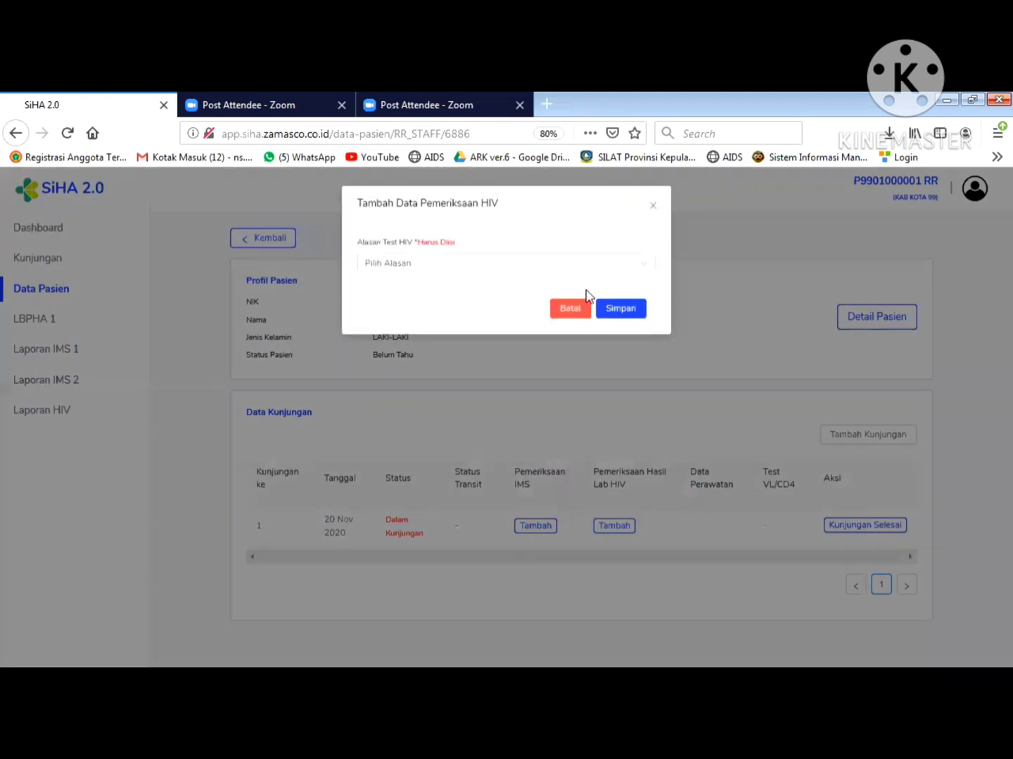
{"action": "left_click", "coordinate": [544, 267]}
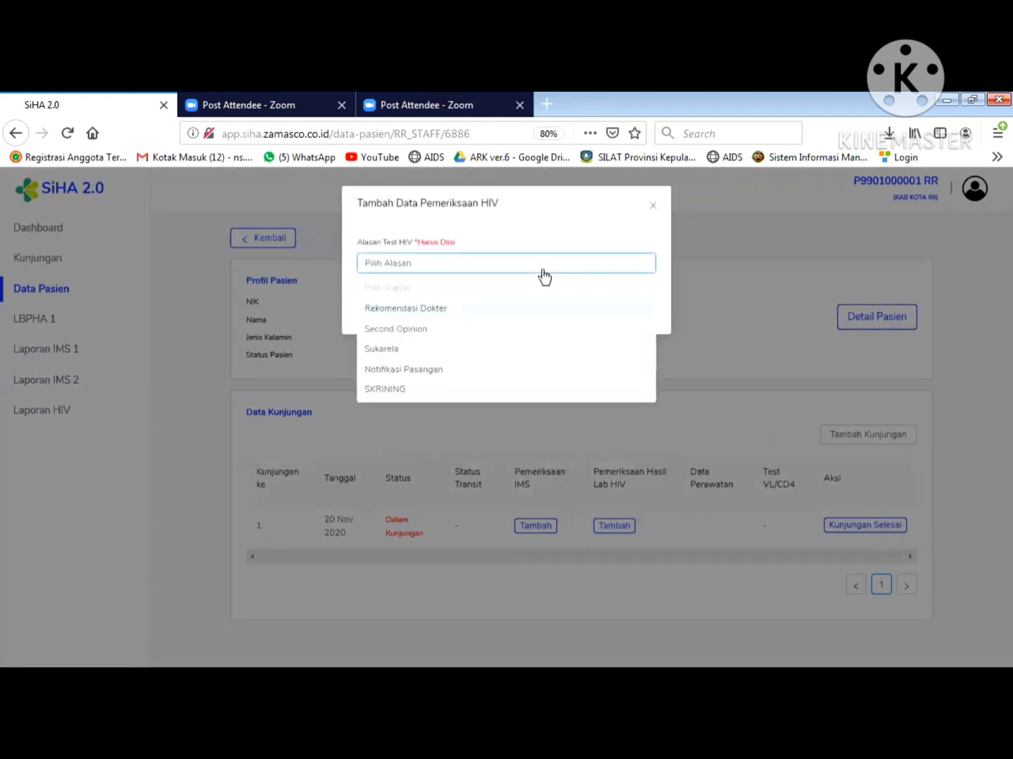
{"action": "left_click", "coordinate": [420, 314]}
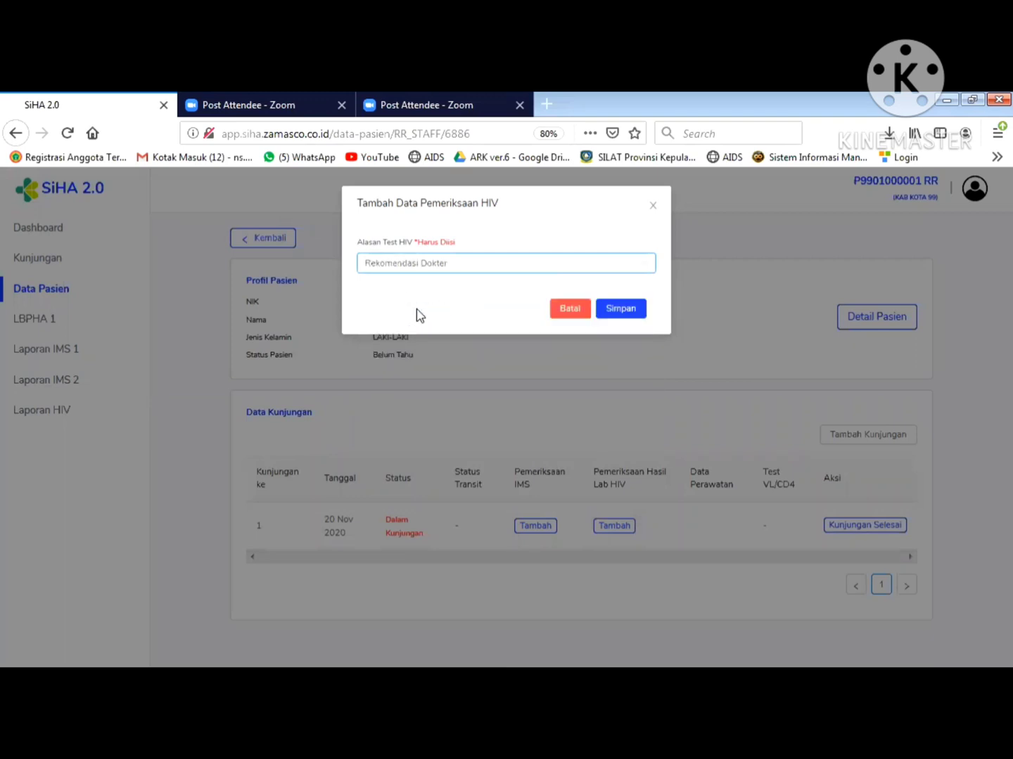
{"action": "left_click", "coordinate": [622, 309]}
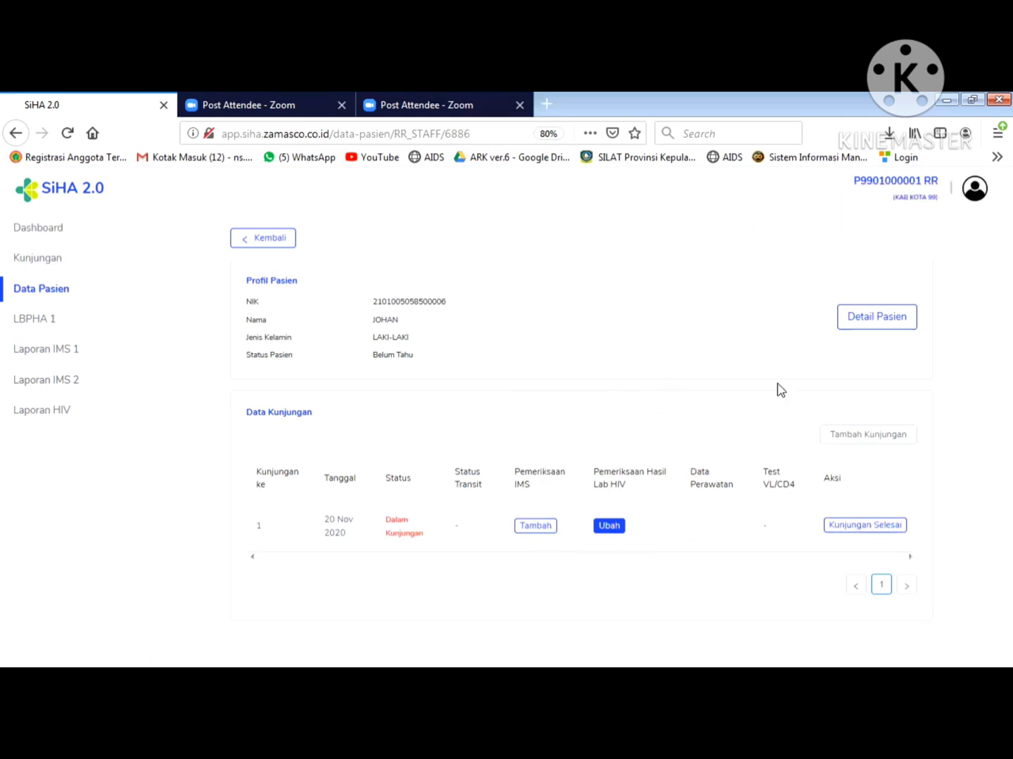
- Sign out of the RR account via the avatar menu's Keluar option
{"action": "left_click", "coordinate": [974, 193]}
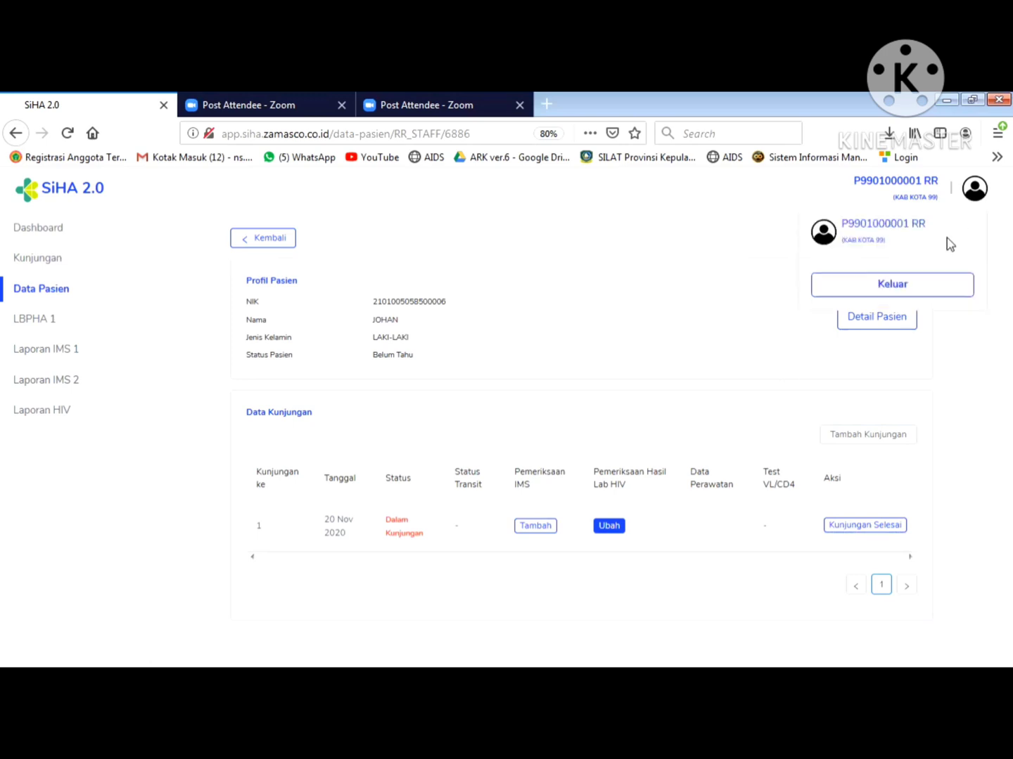
{"action": "left_click", "coordinate": [972, 198]}
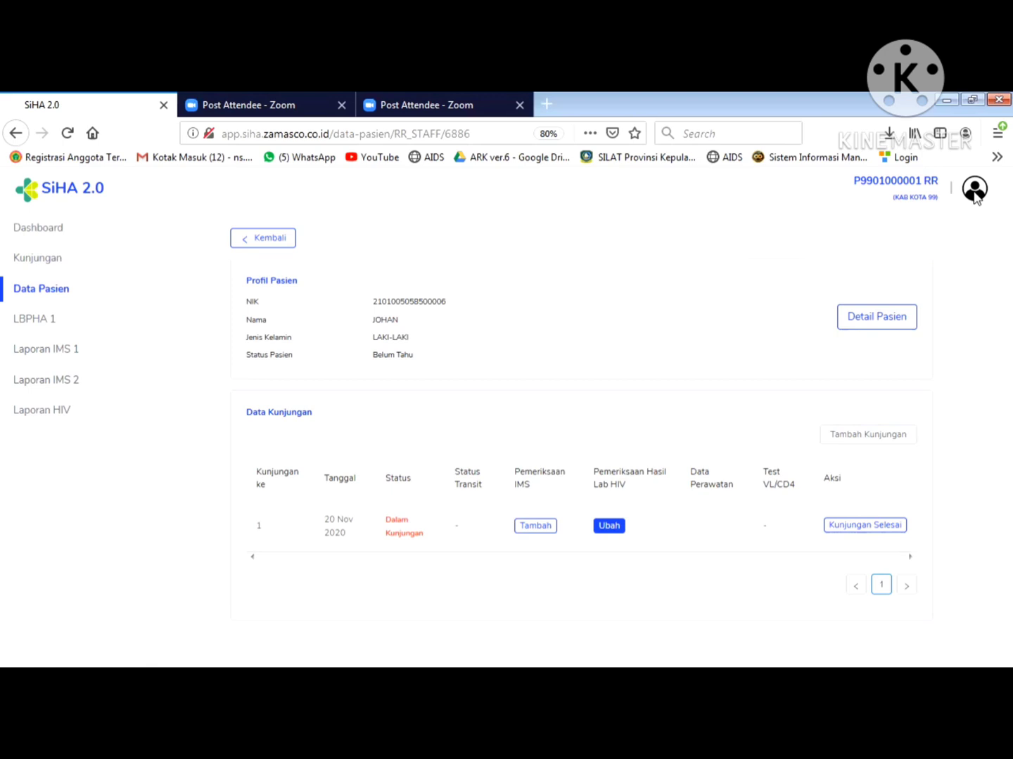
{"action": "left_click", "coordinate": [974, 194]}
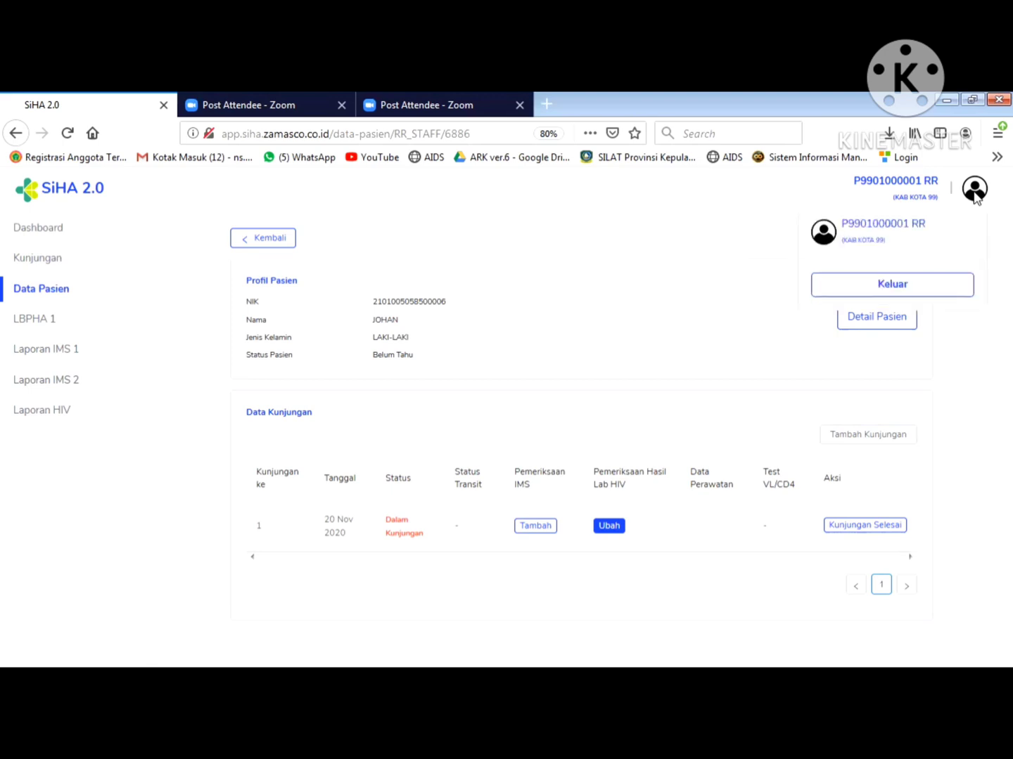
{"action": "left_click", "coordinate": [912, 283]}
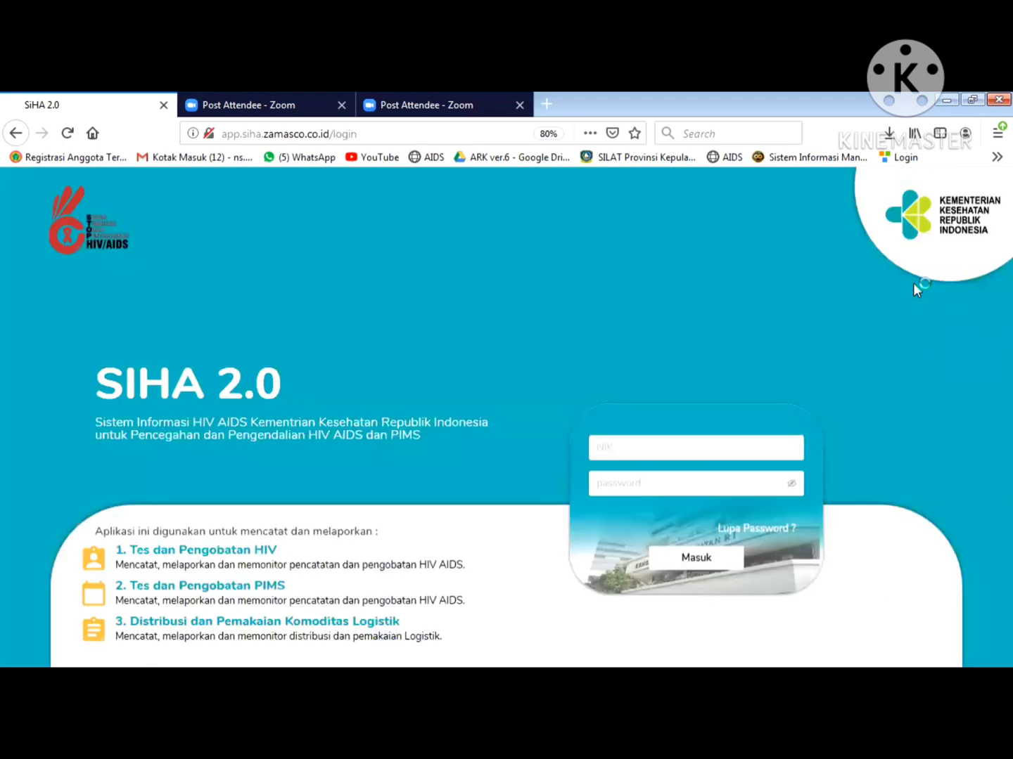
- Log in with the saved lab staff account
{"action": "left_click", "coordinate": [676, 446]}
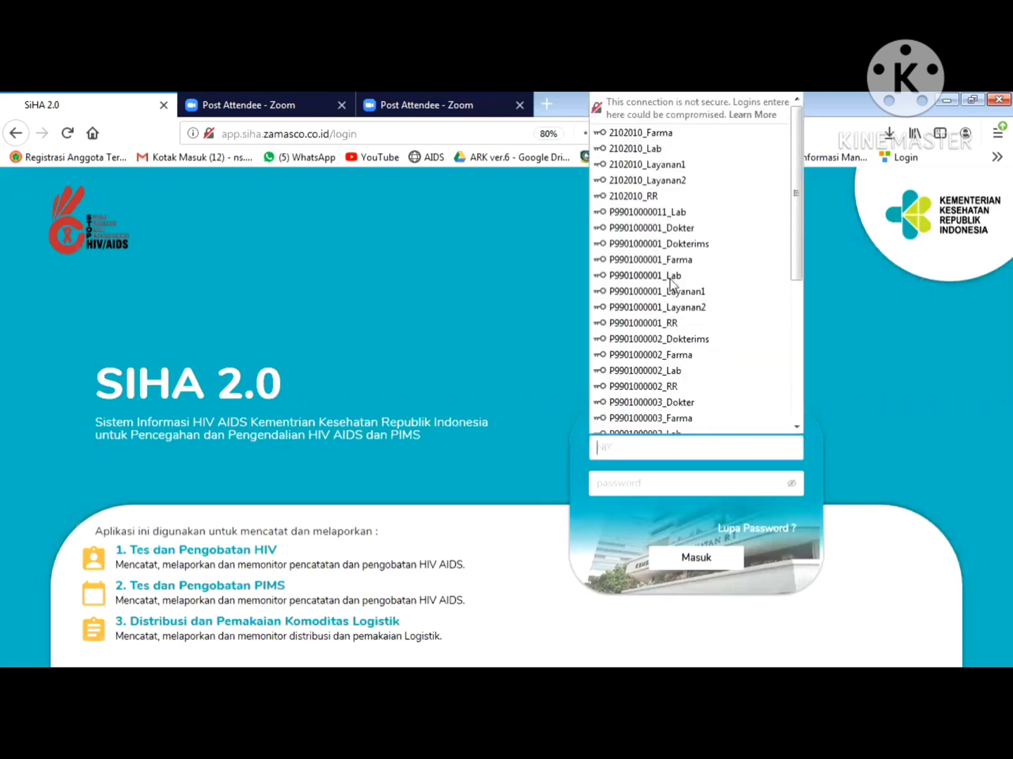
{"action": "left_click", "coordinate": [669, 275]}
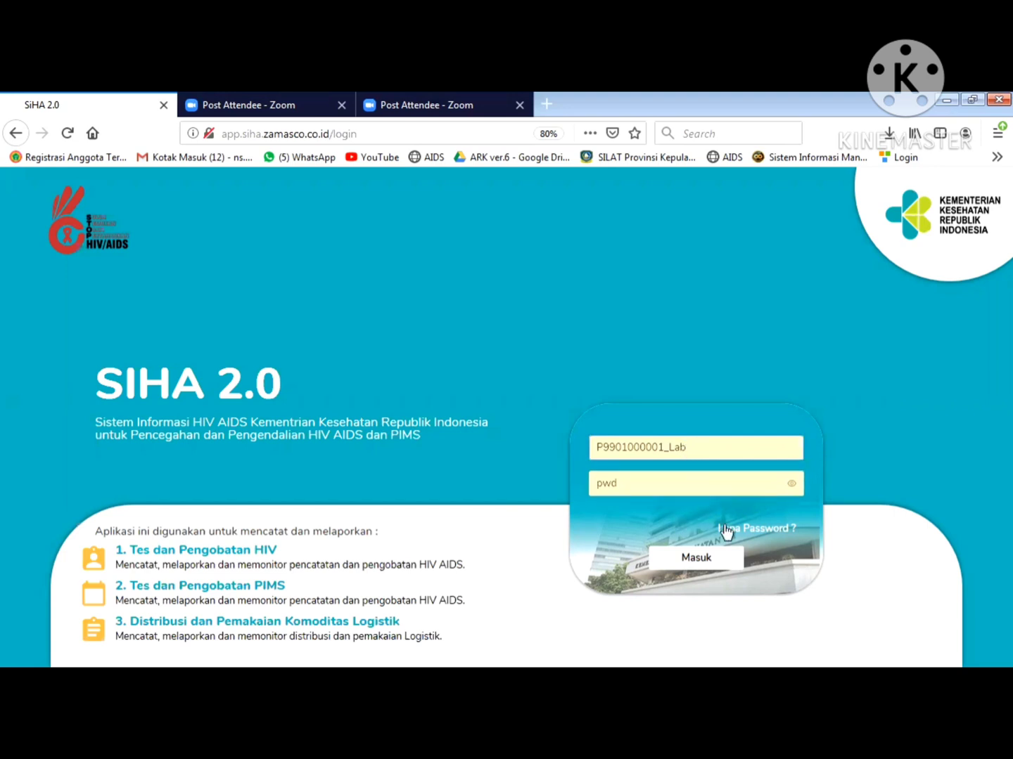
{"action": "left_click", "coordinate": [691, 559]}
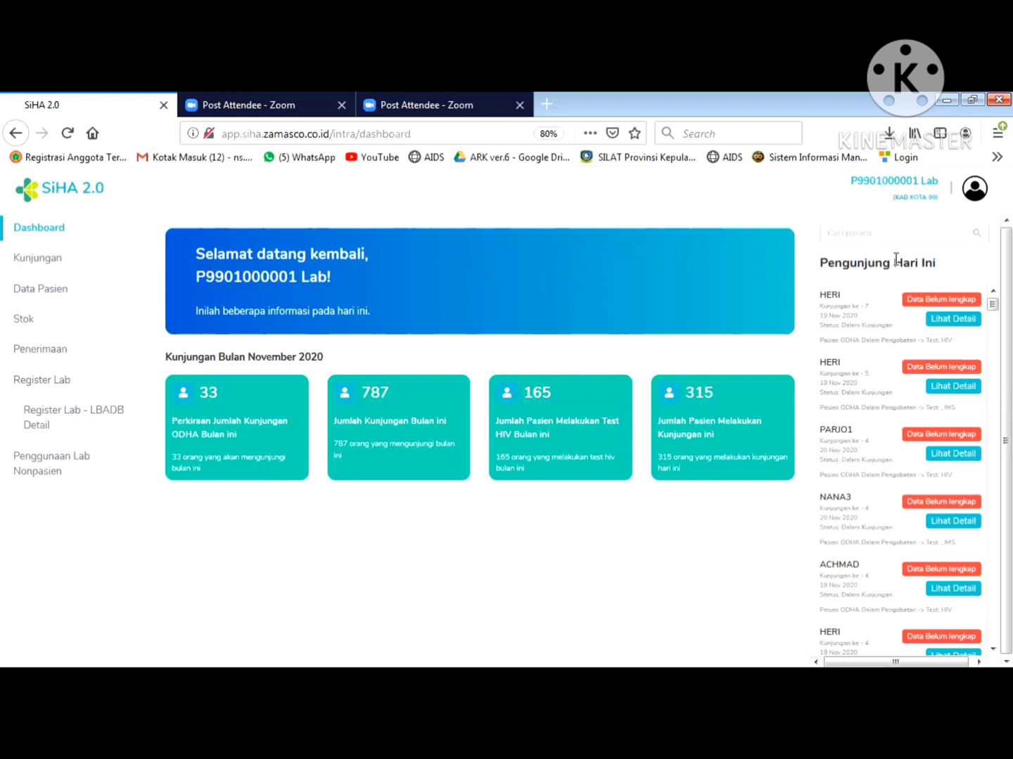
- From Data Pasien, open the patient's Detail and confirm editing the HIV lab examination
{"action": "left_click", "coordinate": [43, 294]}
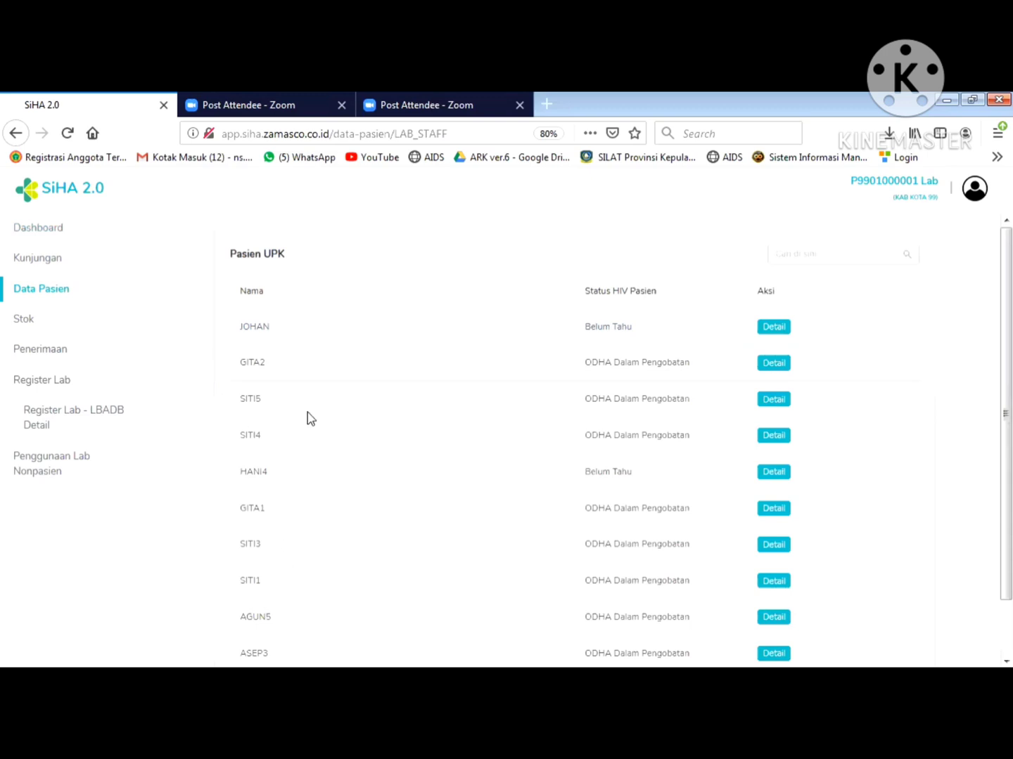
{"action": "left_click", "coordinate": [808, 252]}
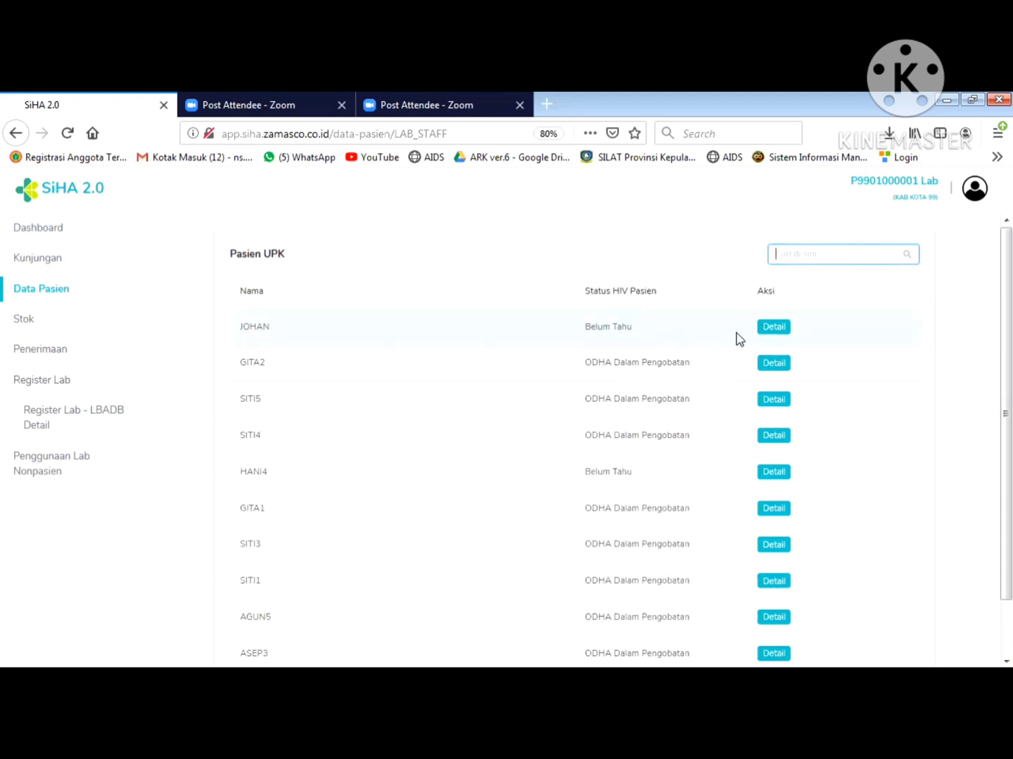
{"action": "left_click", "coordinate": [777, 327]}
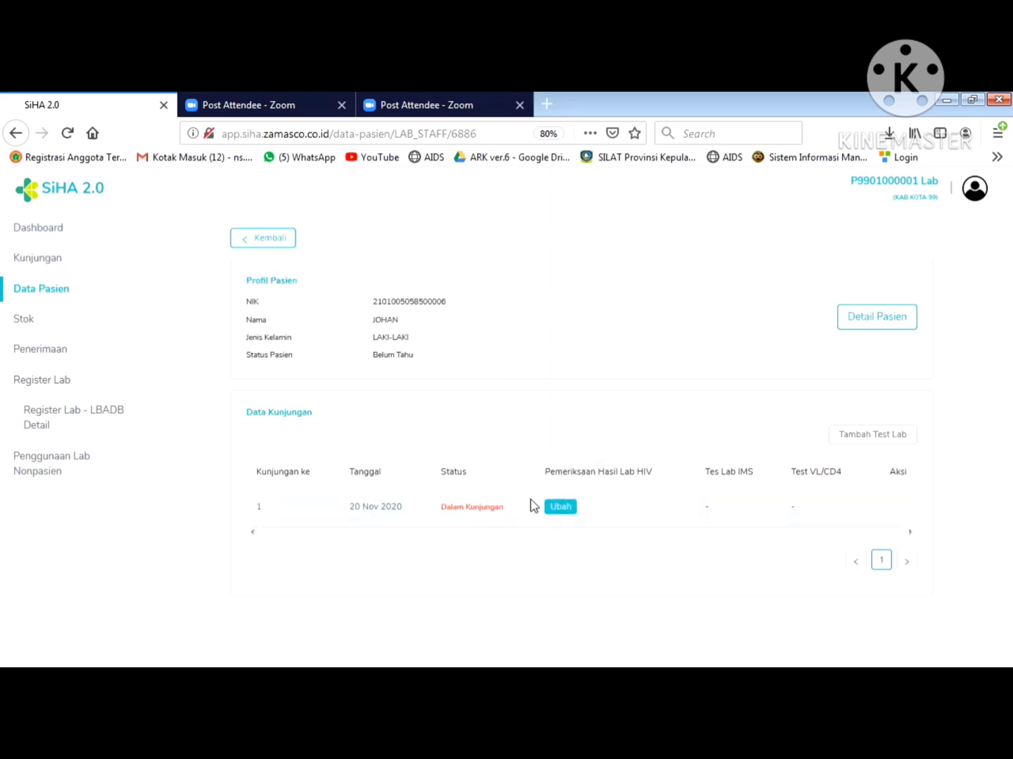
{"action": "left_click", "coordinate": [556, 510]}
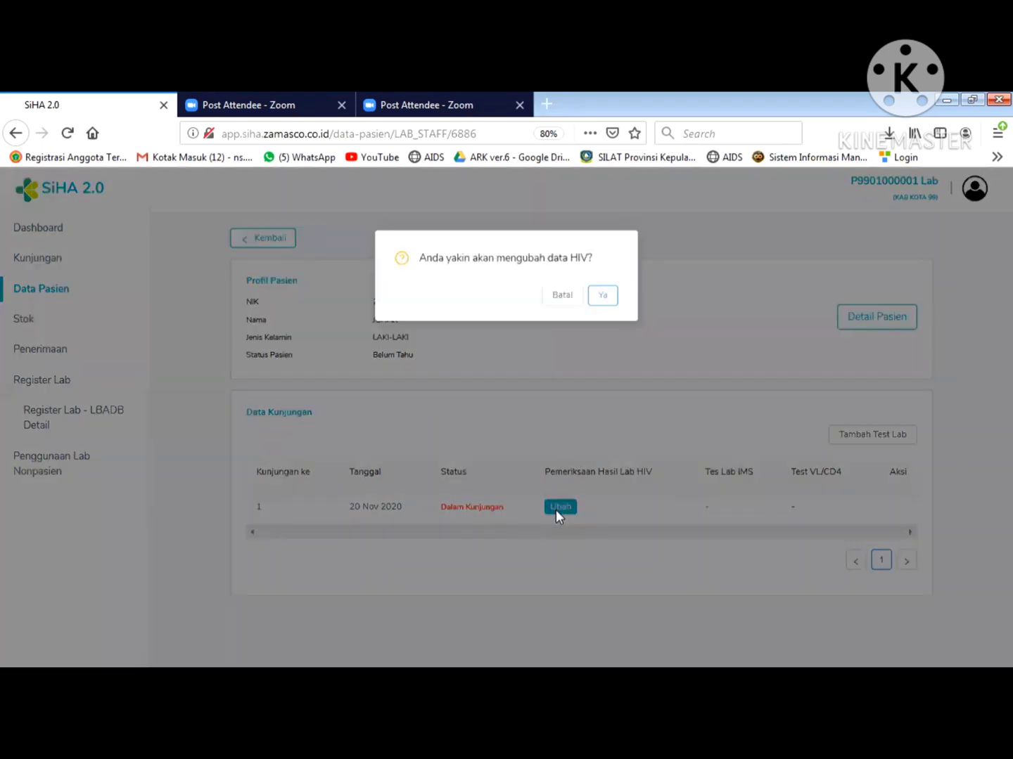
{"action": "left_click", "coordinate": [604, 300]}
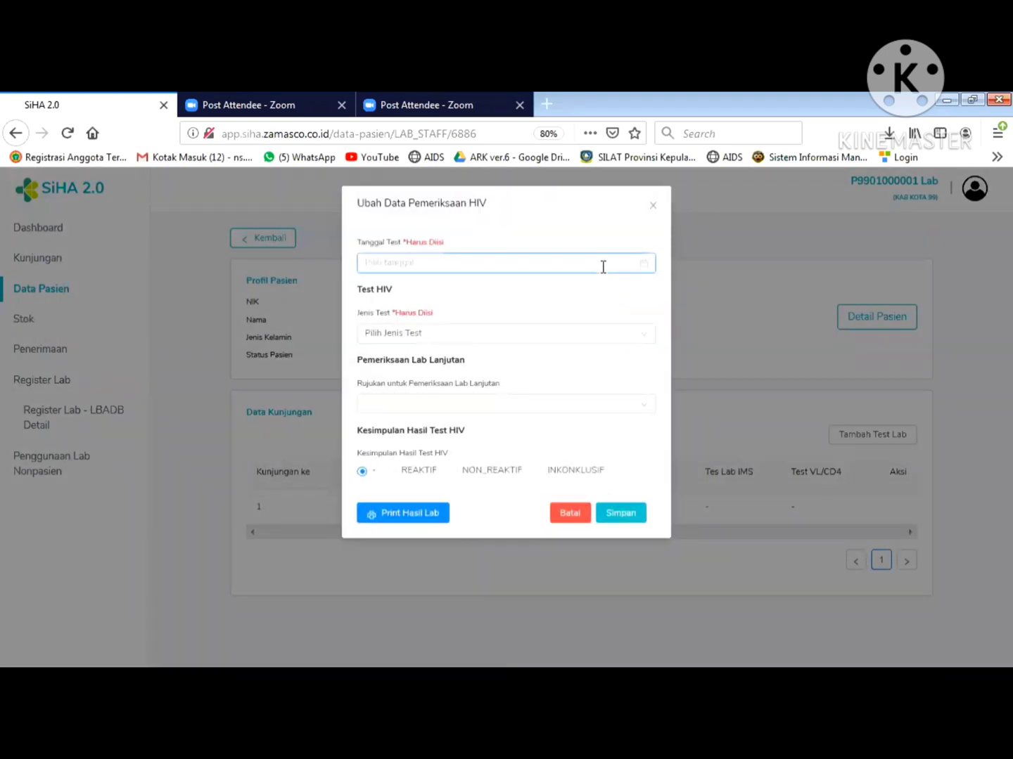
- Set the test date to 19 Nov 2020, test type RDT, and Tidak Paralel
{"action": "left_click", "coordinate": [604, 268]}
{"action": "left_click", "coordinate": [586, 244]}
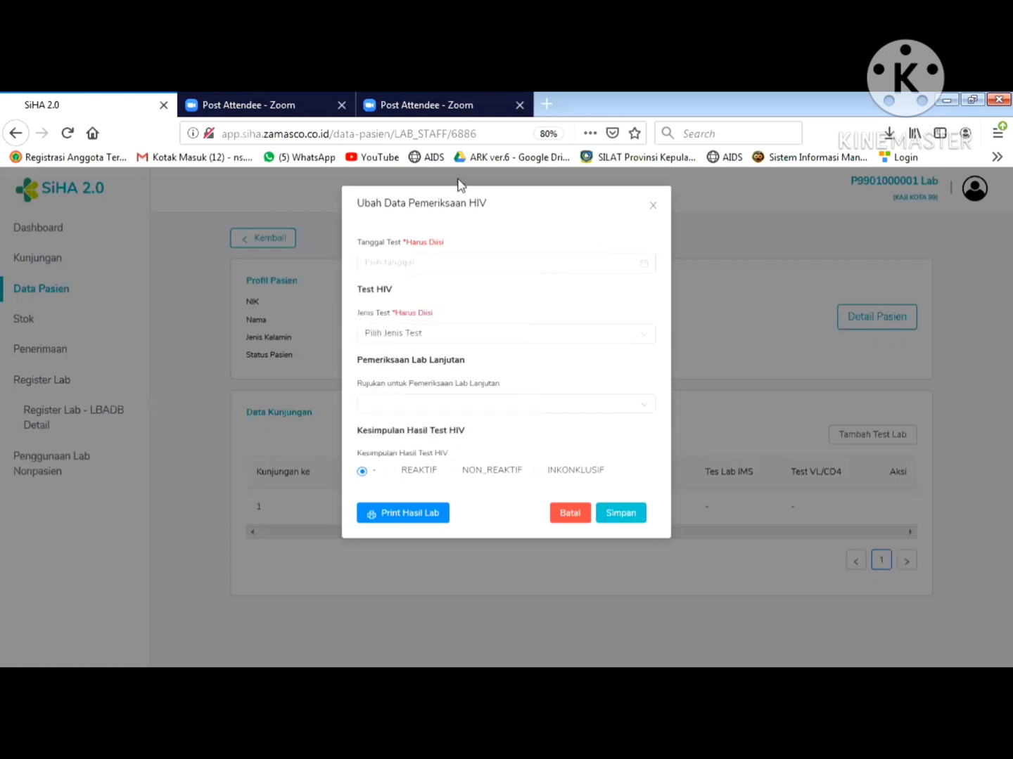
{"action": "left_click", "coordinate": [489, 263]}
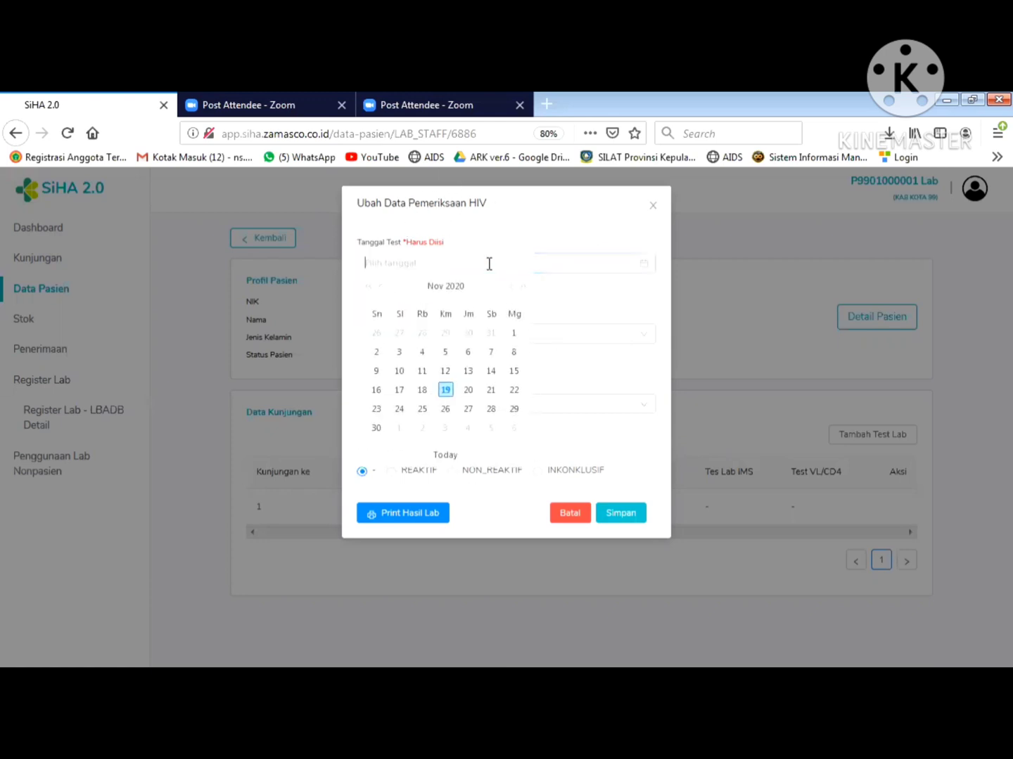
{"action": "left_click", "coordinate": [447, 391]}
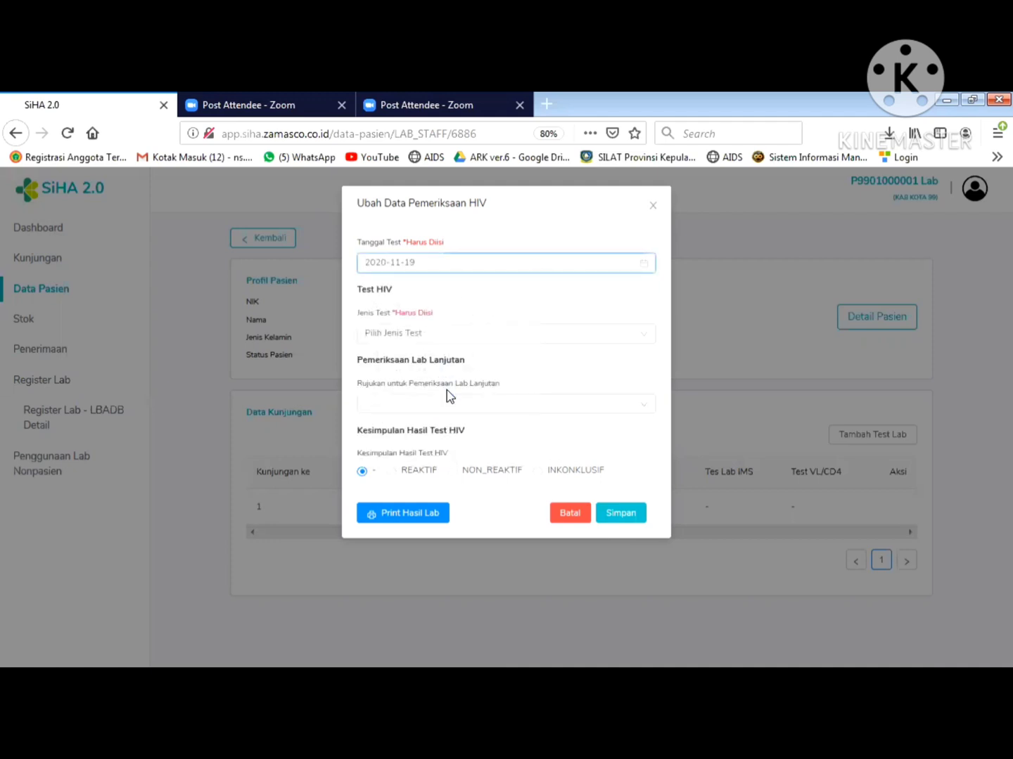
{"action": "left_click", "coordinate": [431, 335]}
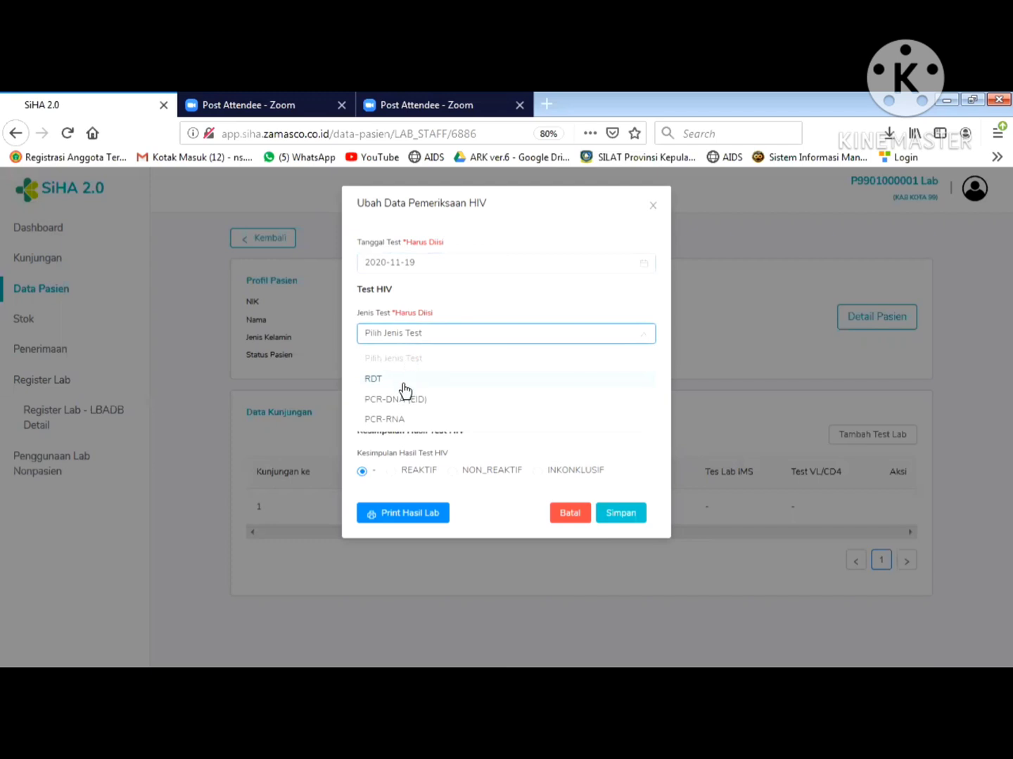
{"action": "left_click", "coordinate": [404, 386]}
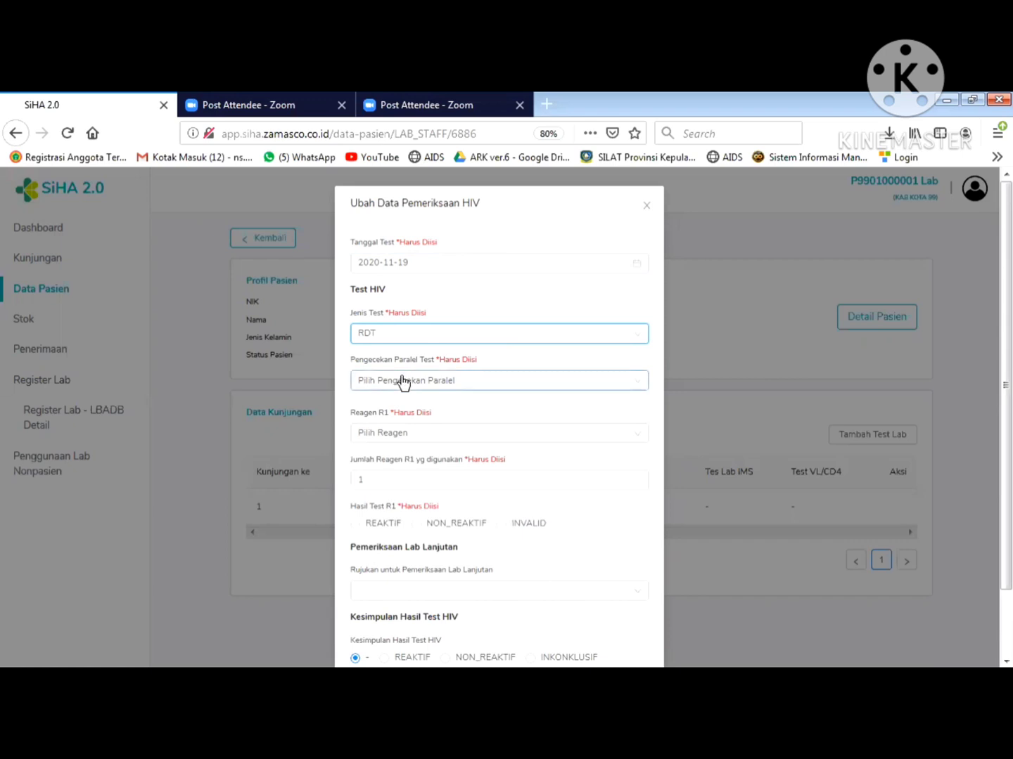
{"action": "left_click", "coordinate": [403, 385]}
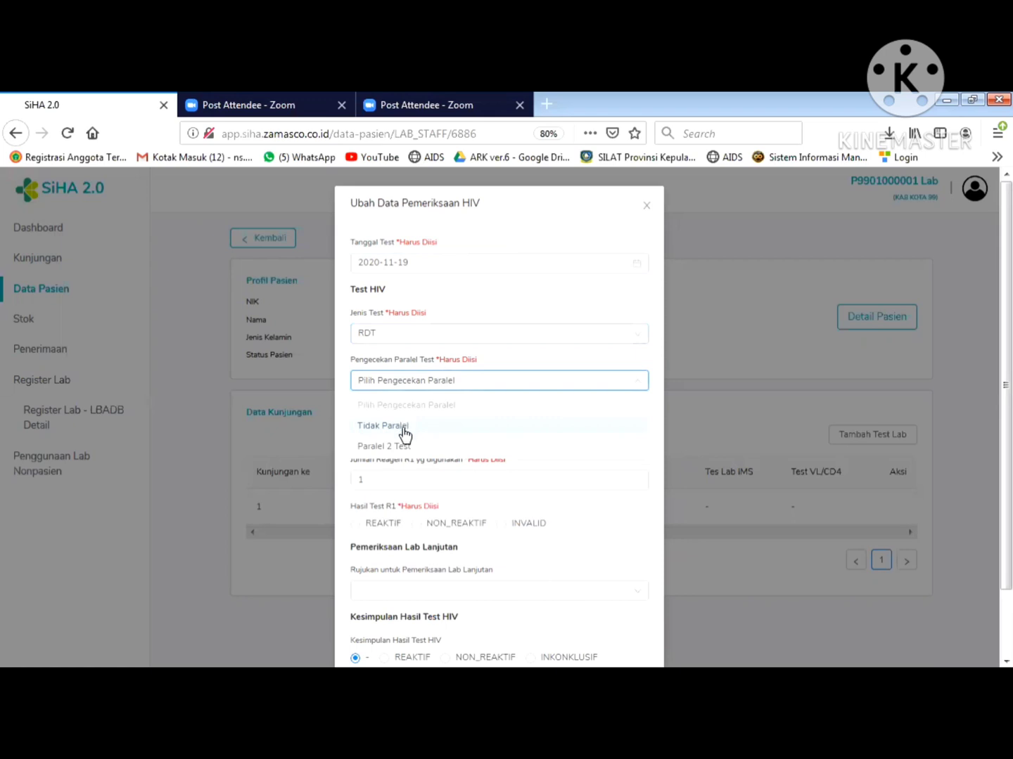
{"action": "left_click", "coordinate": [405, 428]}
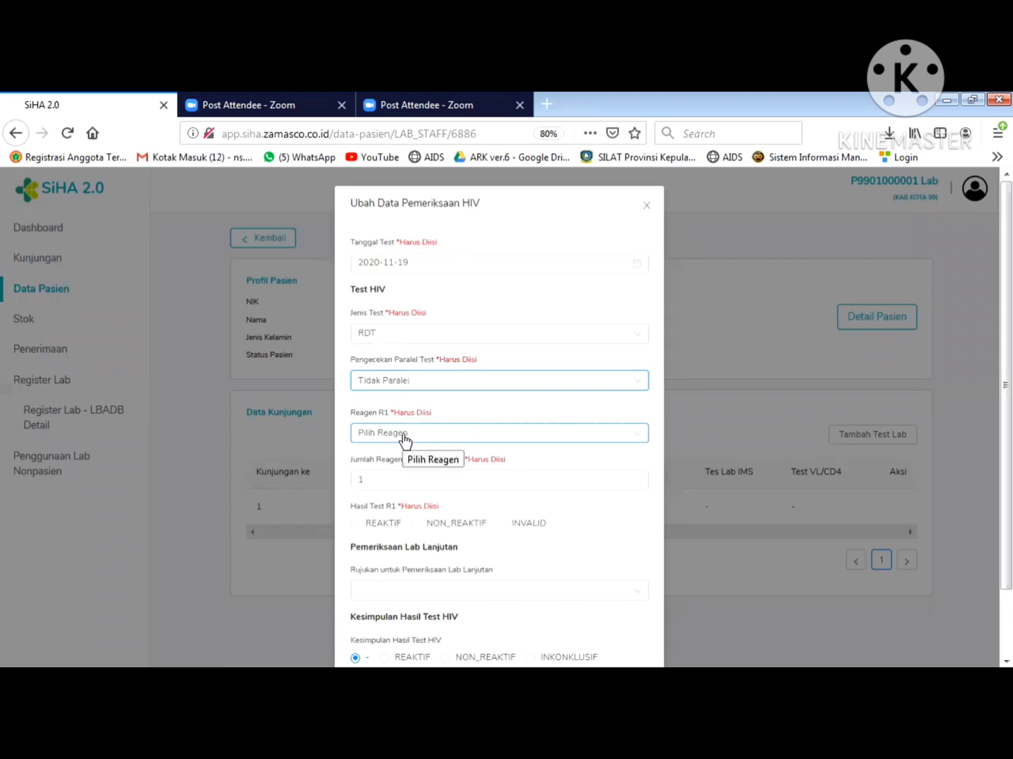
- Set reagent R1 to Rapid Test HIV : SD Bioline with result REAKTIF
{"action": "left_click", "coordinate": [422, 435]}
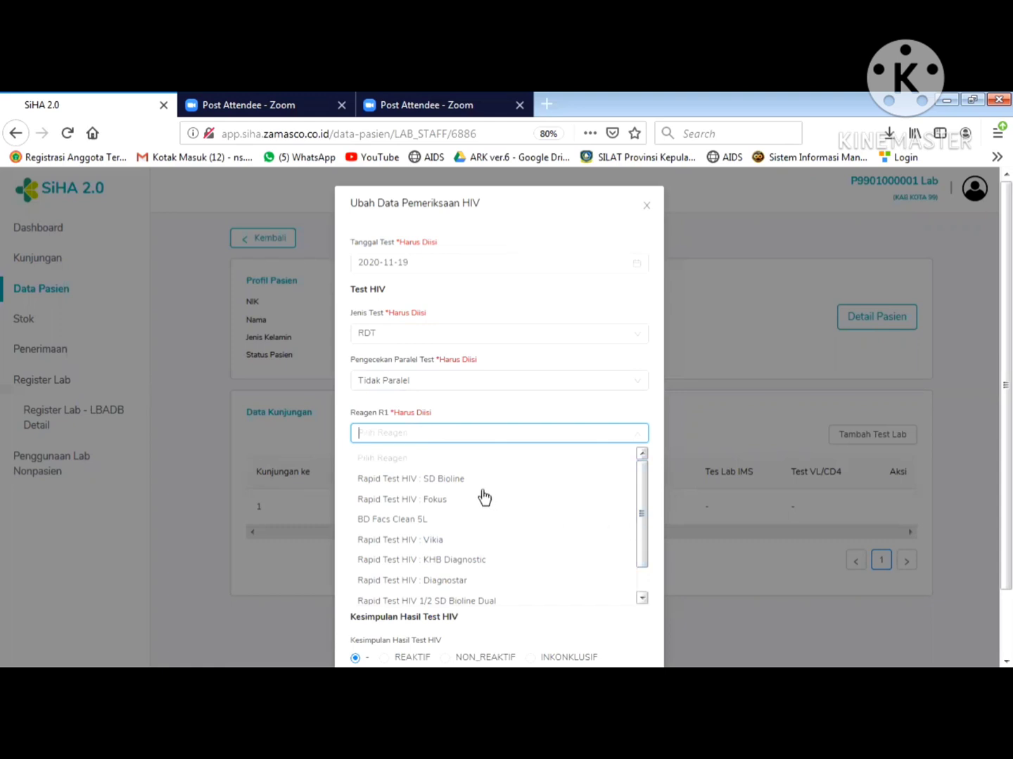
{"action": "left_click", "coordinate": [461, 478]}
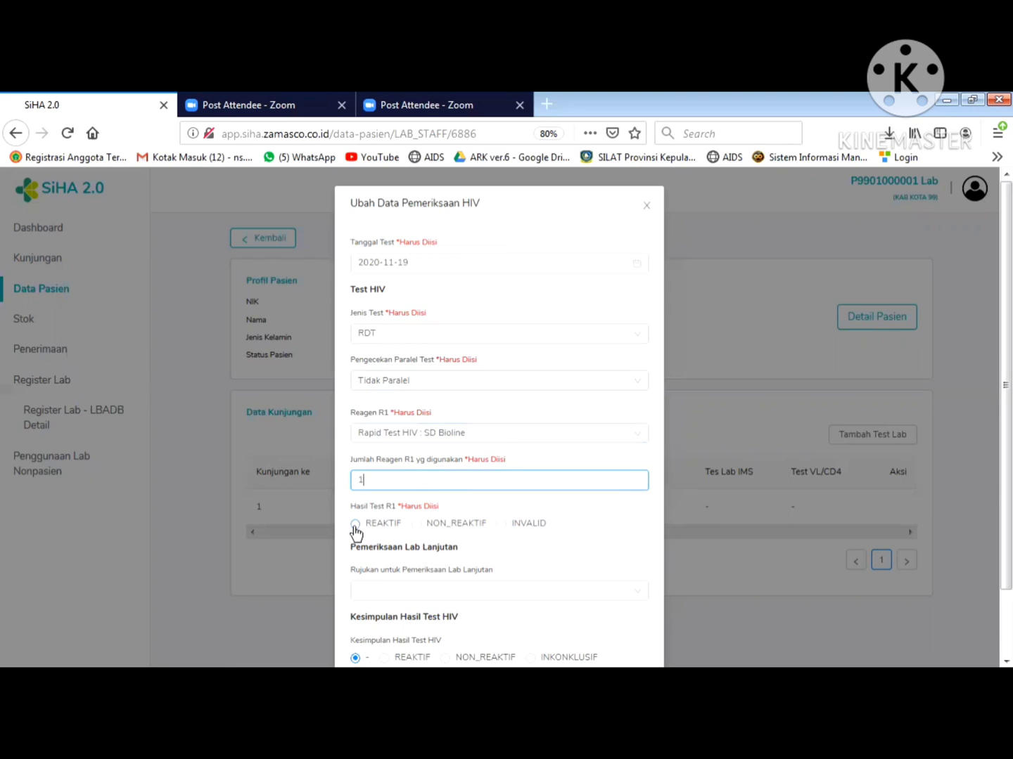
{"action": "left_click", "coordinate": [355, 524]}
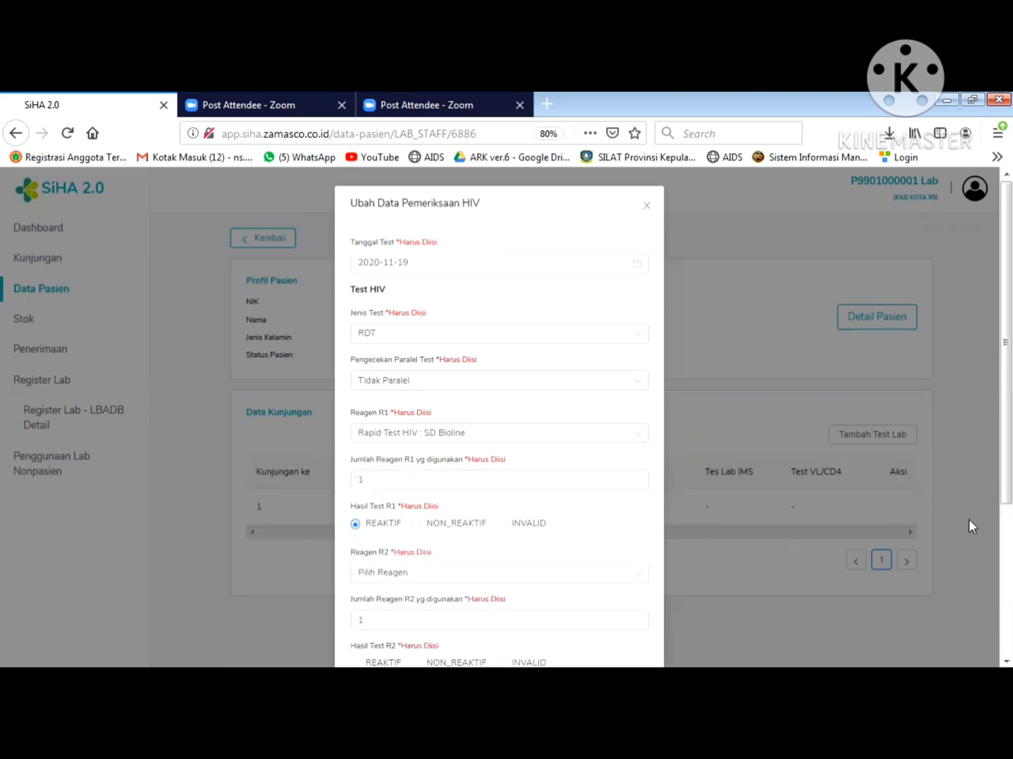
{"action": "scroll", "coordinate": [987, 480], "scroll_direction": "down", "scroll_amount": 5}
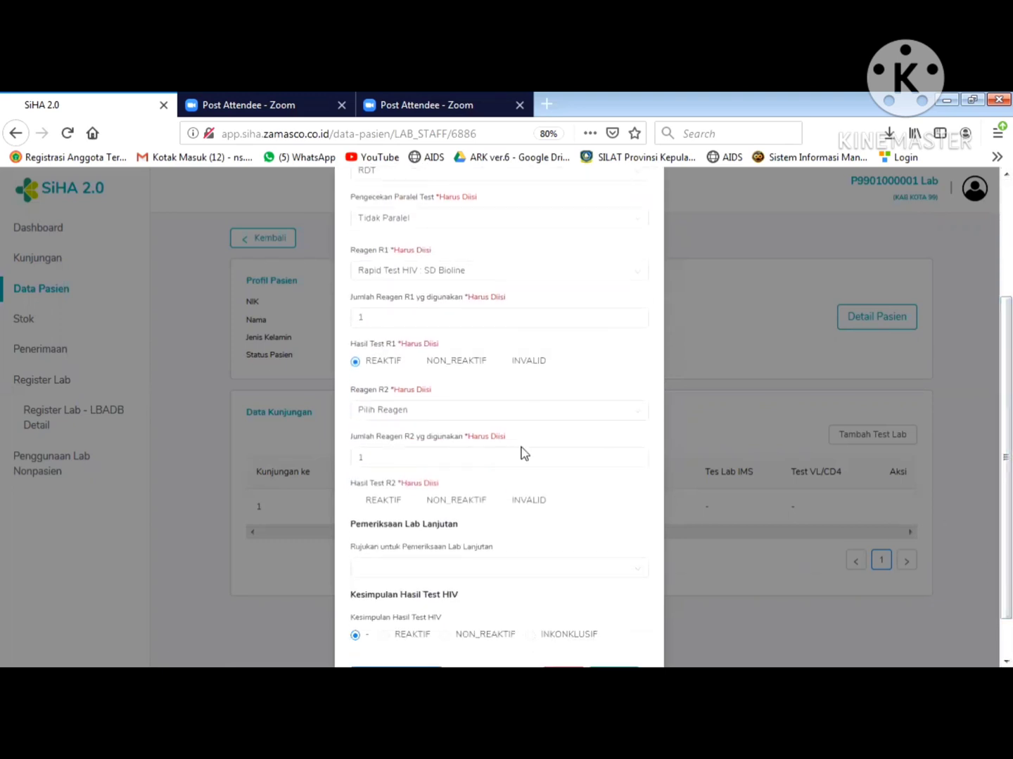
- Set reagent R2 to Rapid Test HIV : Fokus with result REAKTIF
{"action": "left_click", "coordinate": [399, 415]}
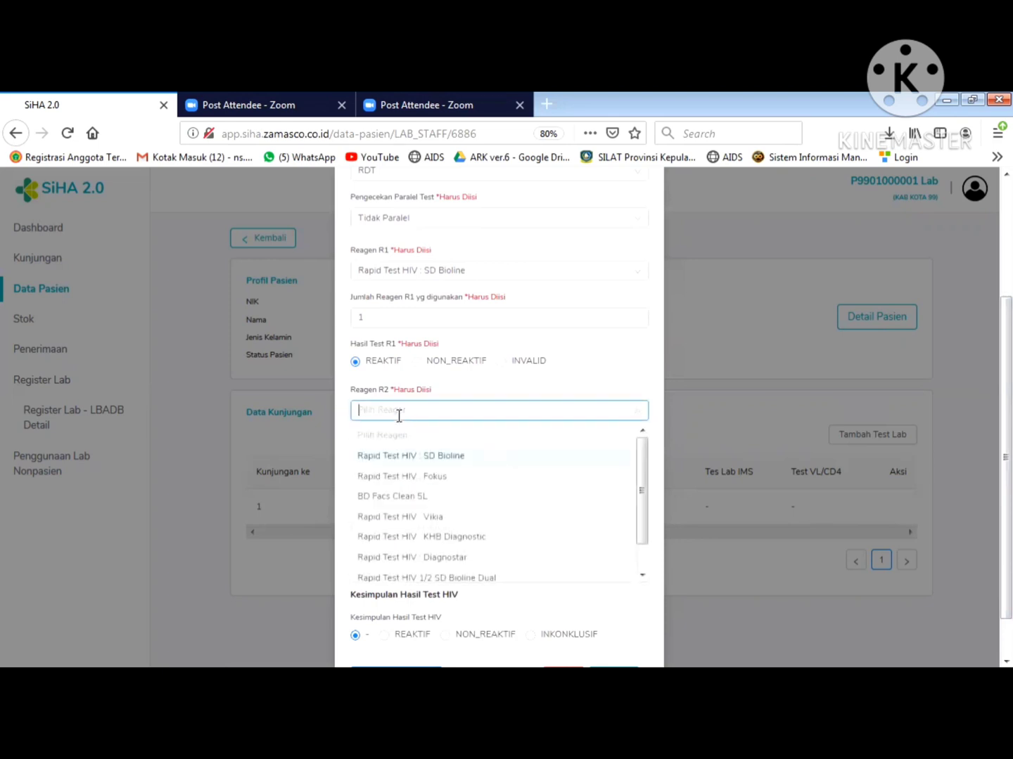
{"action": "left_click", "coordinate": [431, 482]}
{"action": "left_click", "coordinate": [380, 453]}
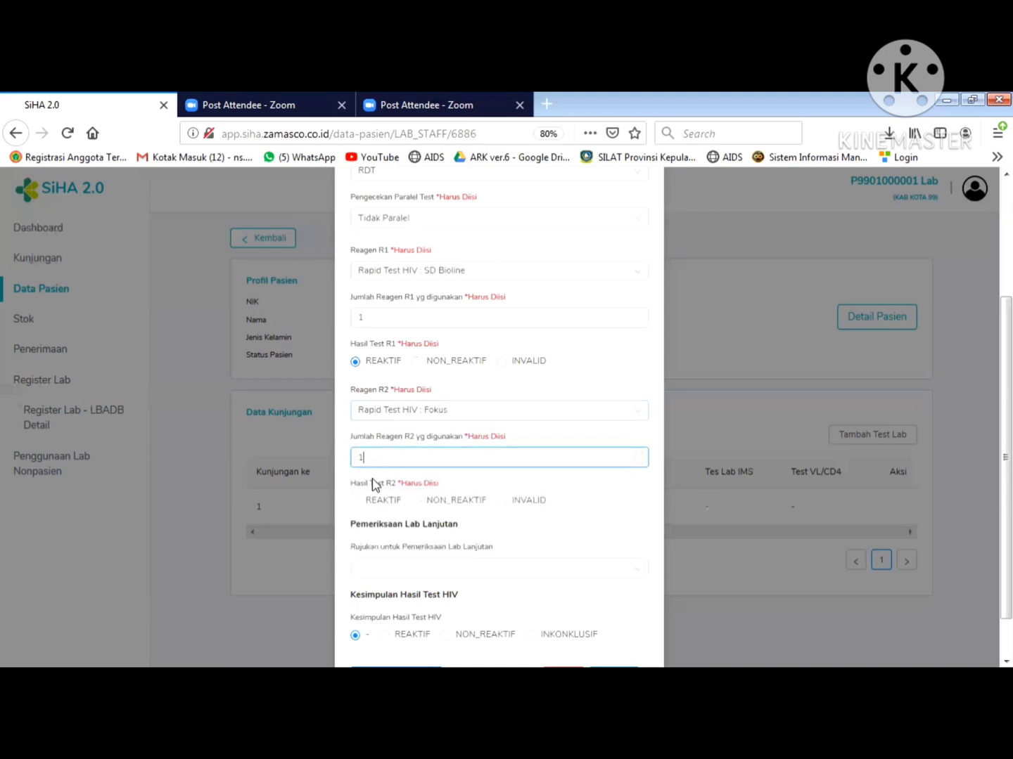
{"action": "left_click", "coordinate": [356, 503]}
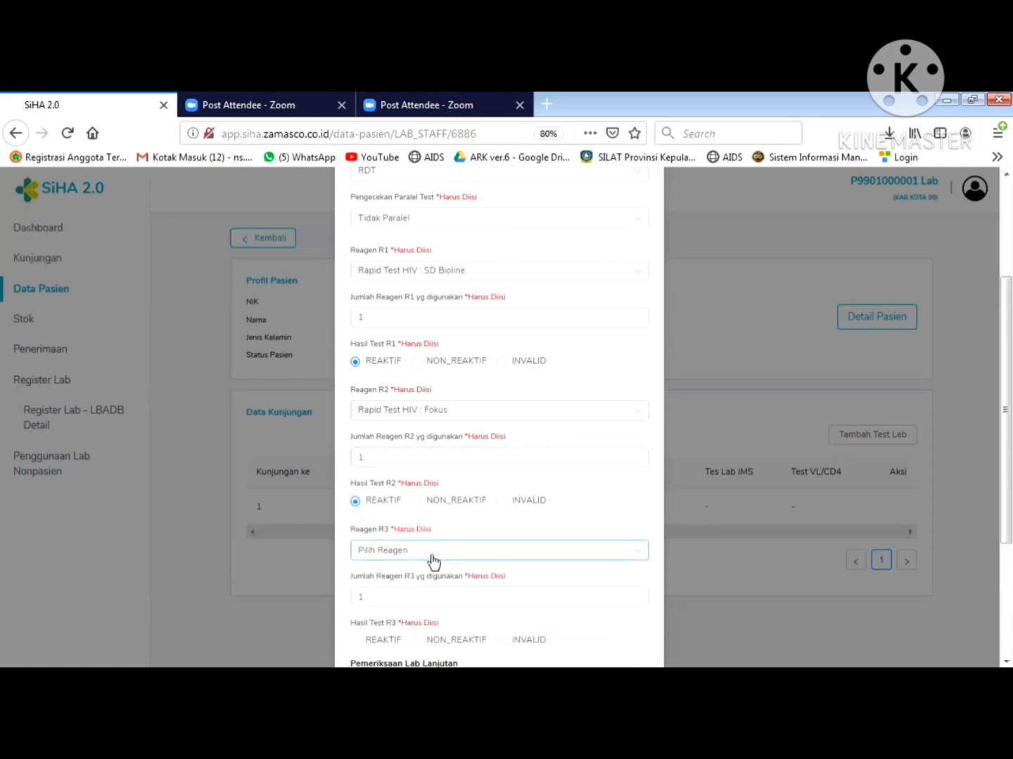
- Set reagent R3 to Rapid Test HIV : Vikia with result REAKTIF
{"action": "left_click", "coordinate": [433, 553]}
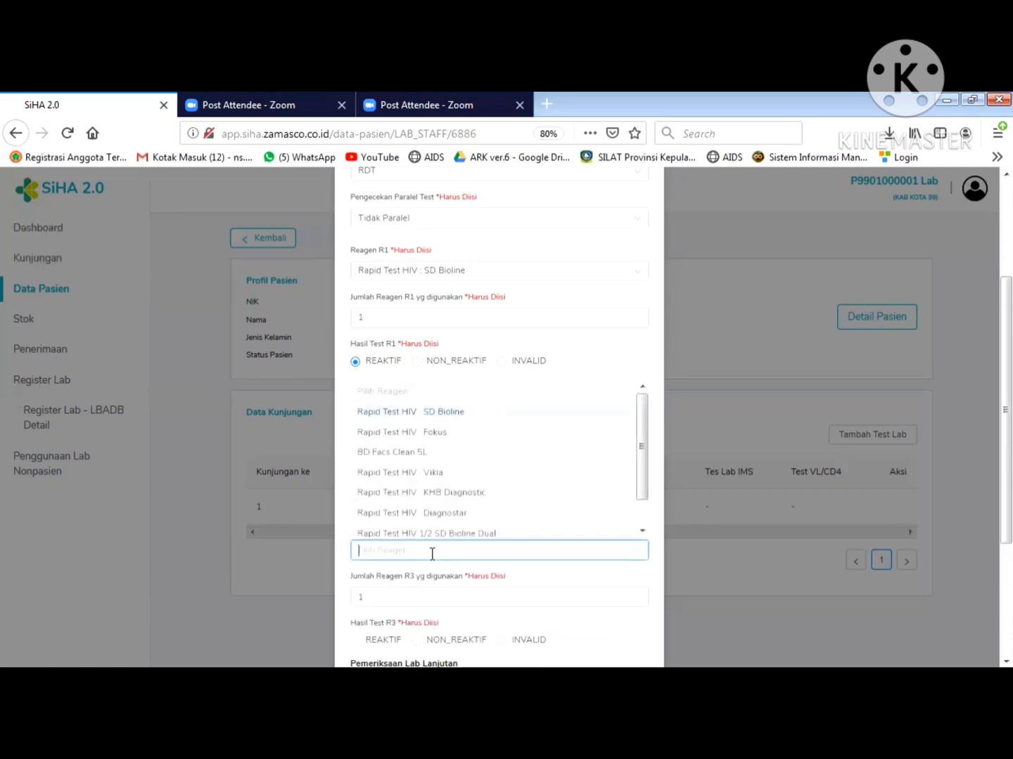
{"action": "left_click", "coordinate": [432, 468]}
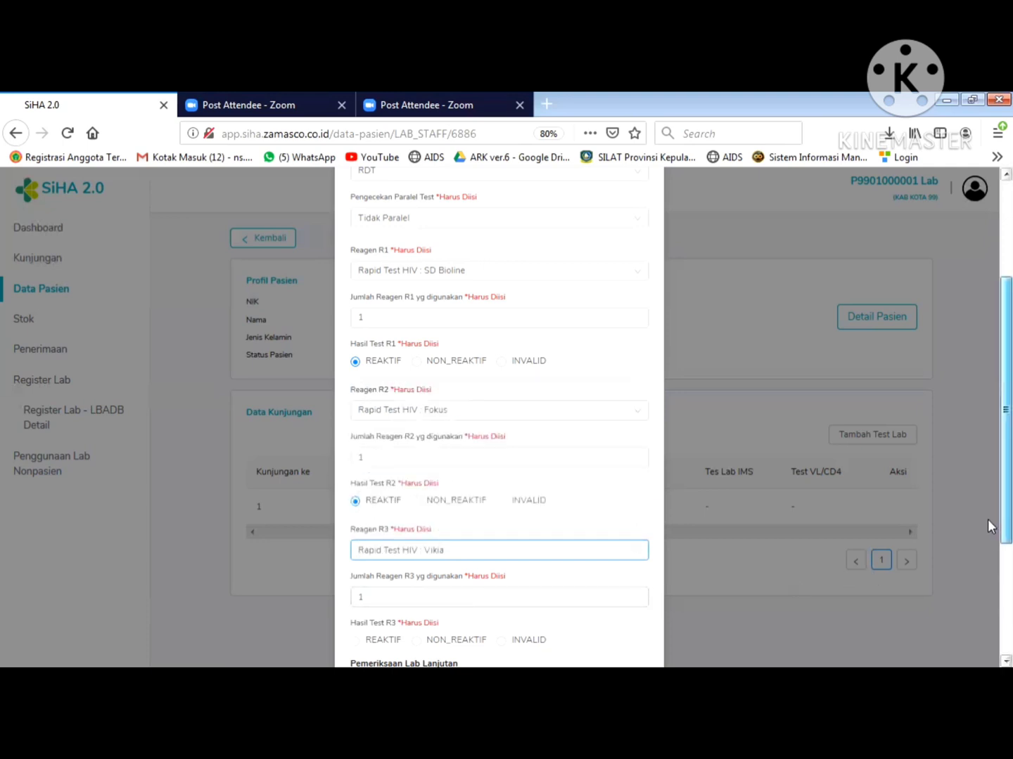
{"action": "scroll", "coordinate": [988, 519], "scroll_direction": "down", "scroll_amount": 3}
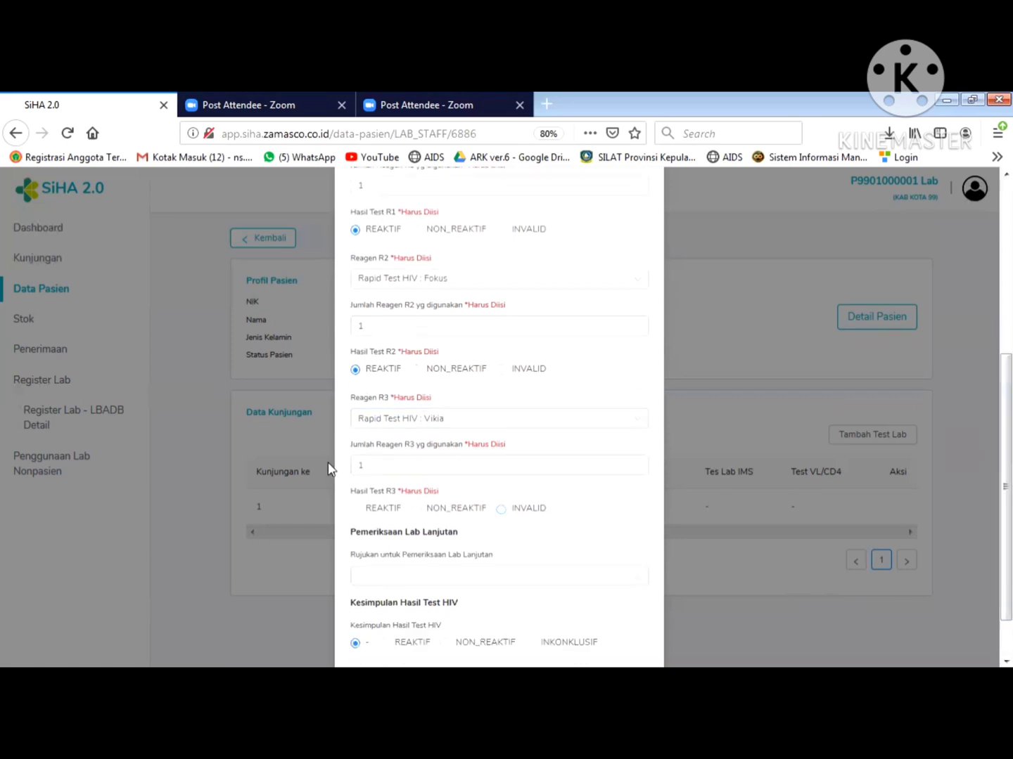
{"action": "left_click", "coordinate": [357, 510]}
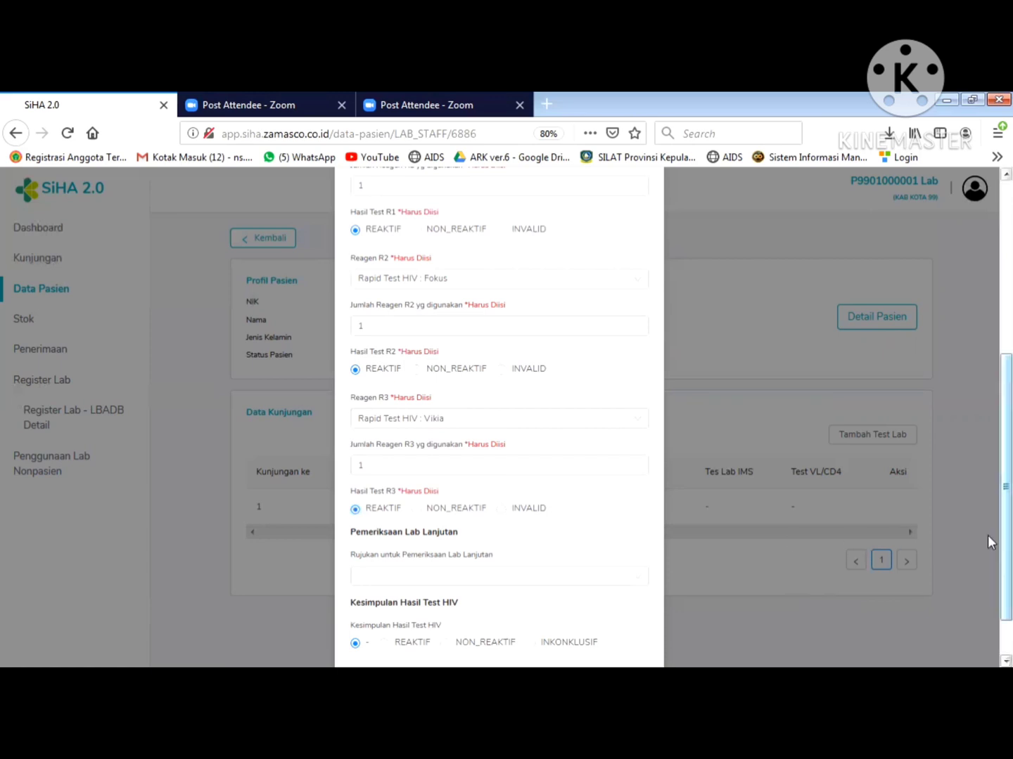
- Set the HIV test conclusion to REAKTIF and save the exam record
{"action": "scroll", "coordinate": [988, 533], "scroll_direction": "down", "scroll_amount": 2}
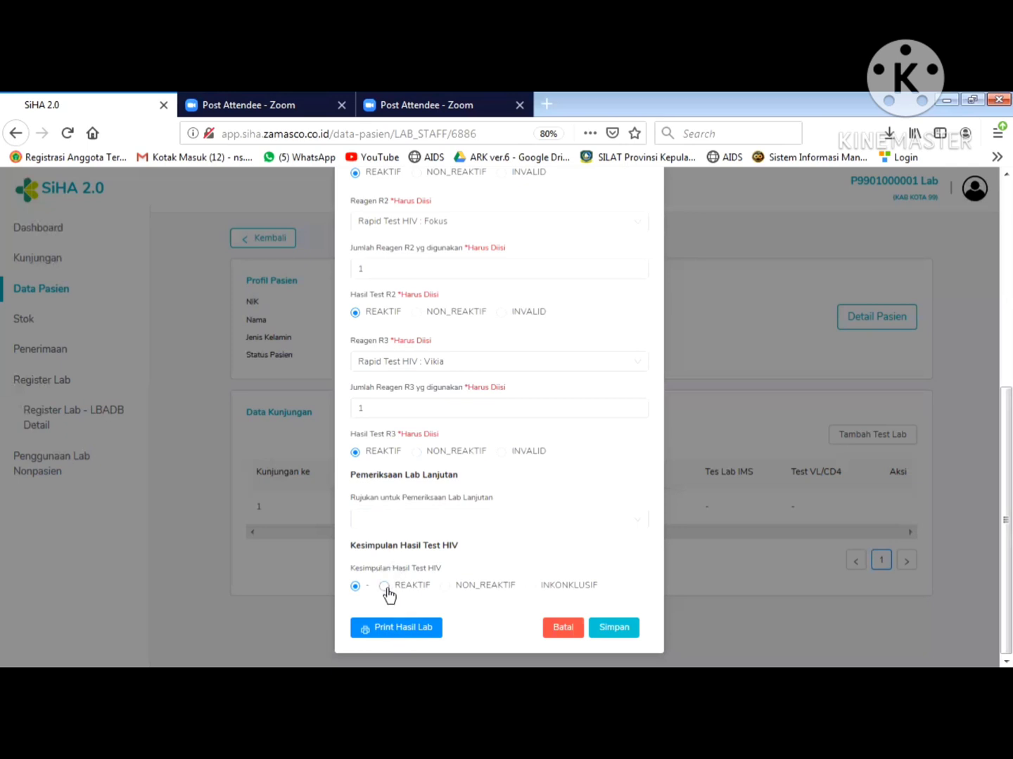
{"action": "left_click", "coordinate": [385, 588]}
{"action": "left_click", "coordinate": [356, 586]}
{"action": "left_click", "coordinate": [384, 587]}
{"action": "left_click", "coordinate": [616, 635]}
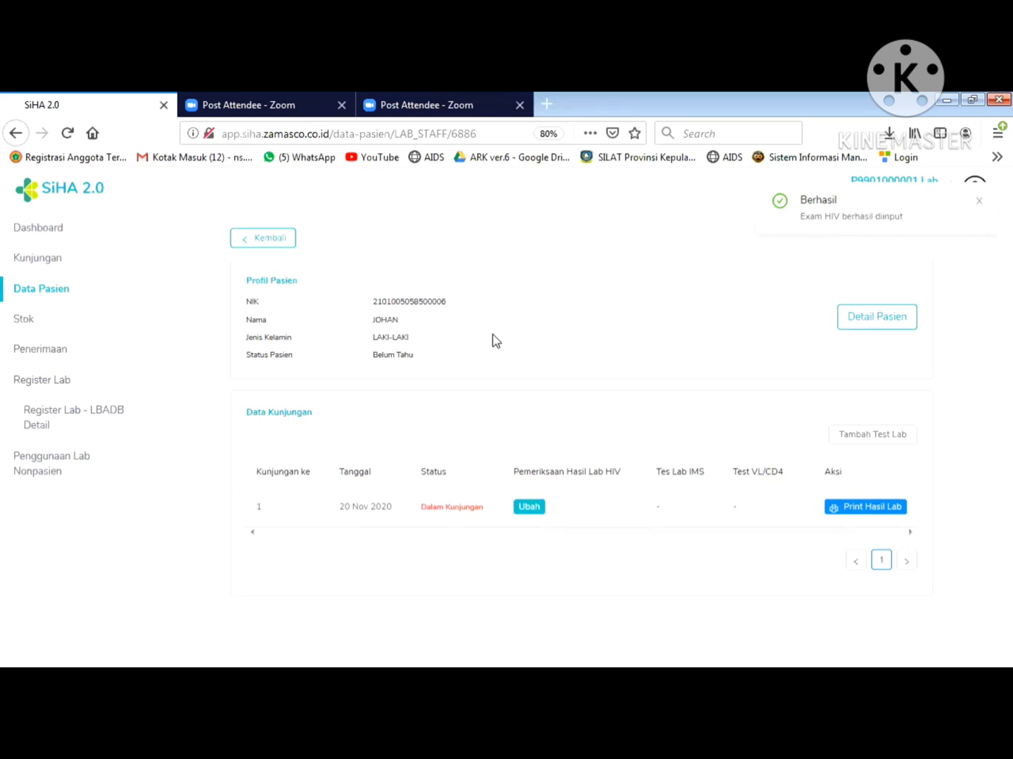
- Refresh the patient page and log out of the lab account
{"action": "key", "text": "F5"}
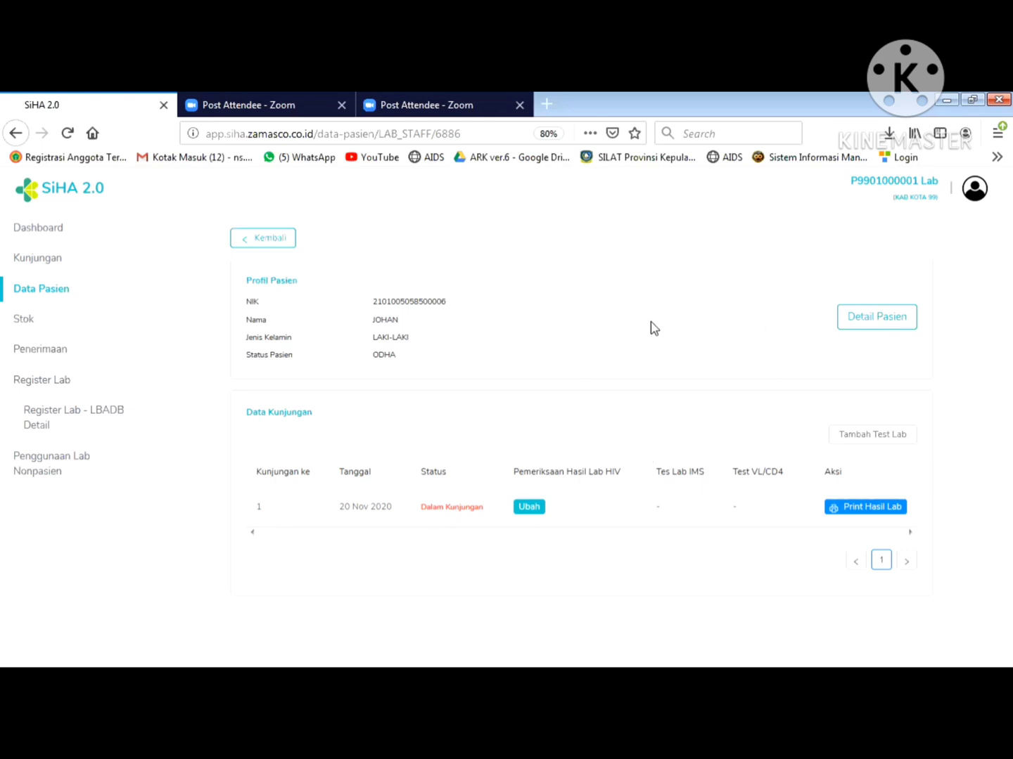
{"action": "left_click", "coordinate": [975, 190]}
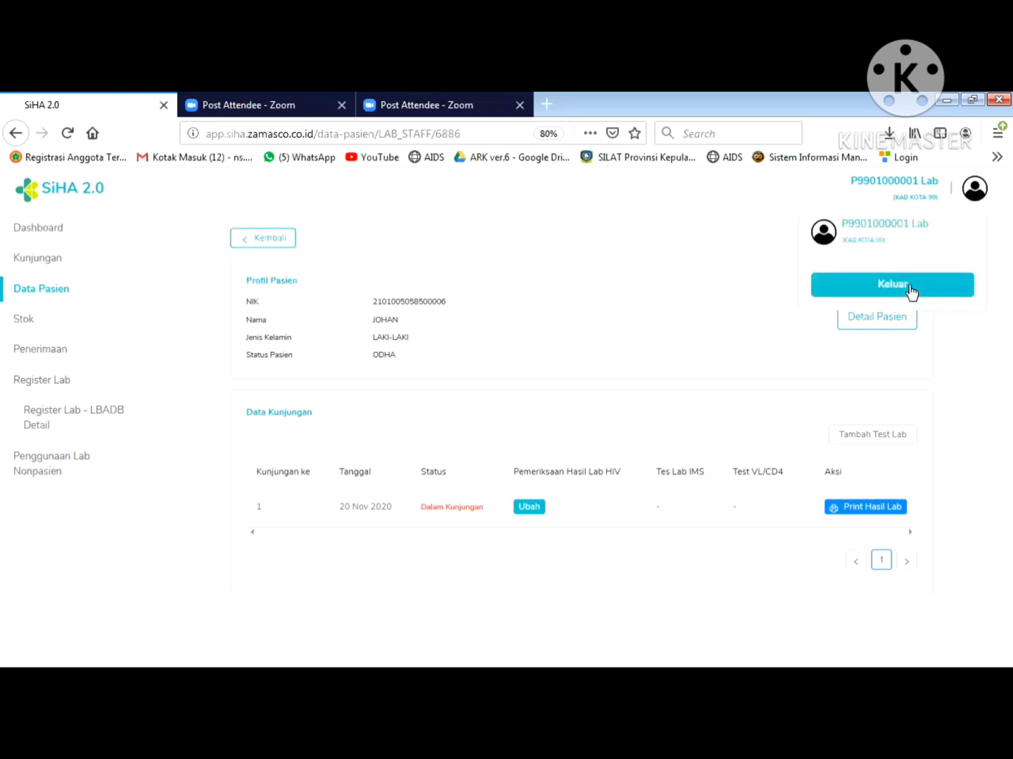
{"action": "left_click", "coordinate": [909, 288]}
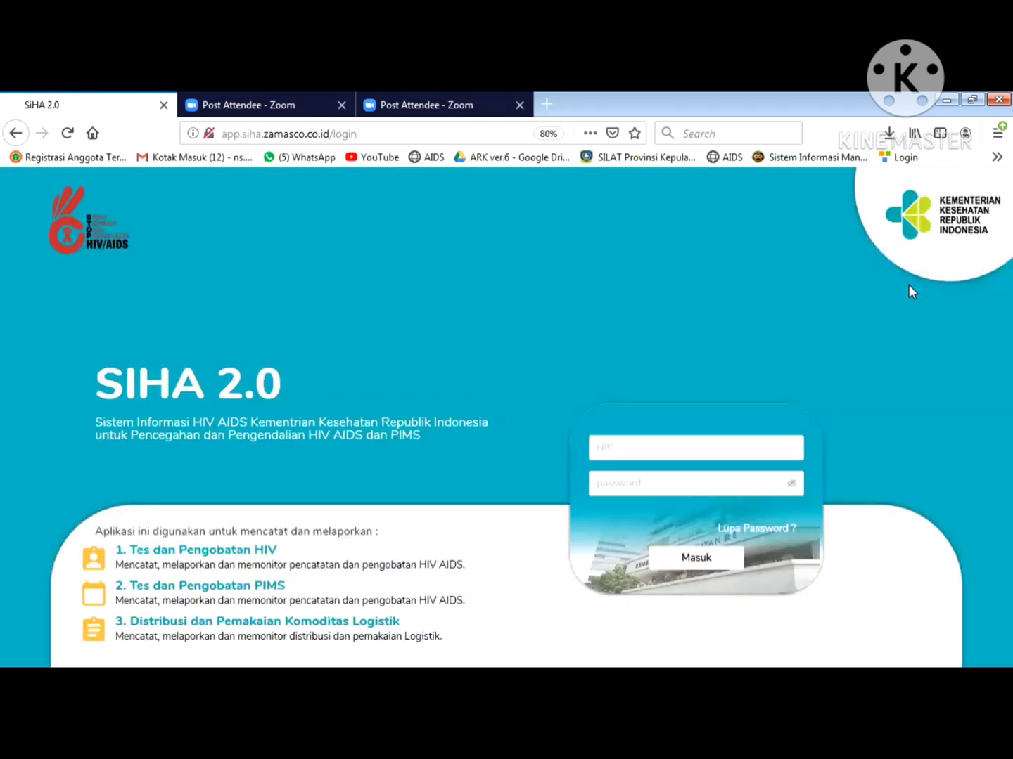
- Fill the login form with the browser's saved Dokter credentials
{"action": "left_click", "coordinate": [624, 451]}
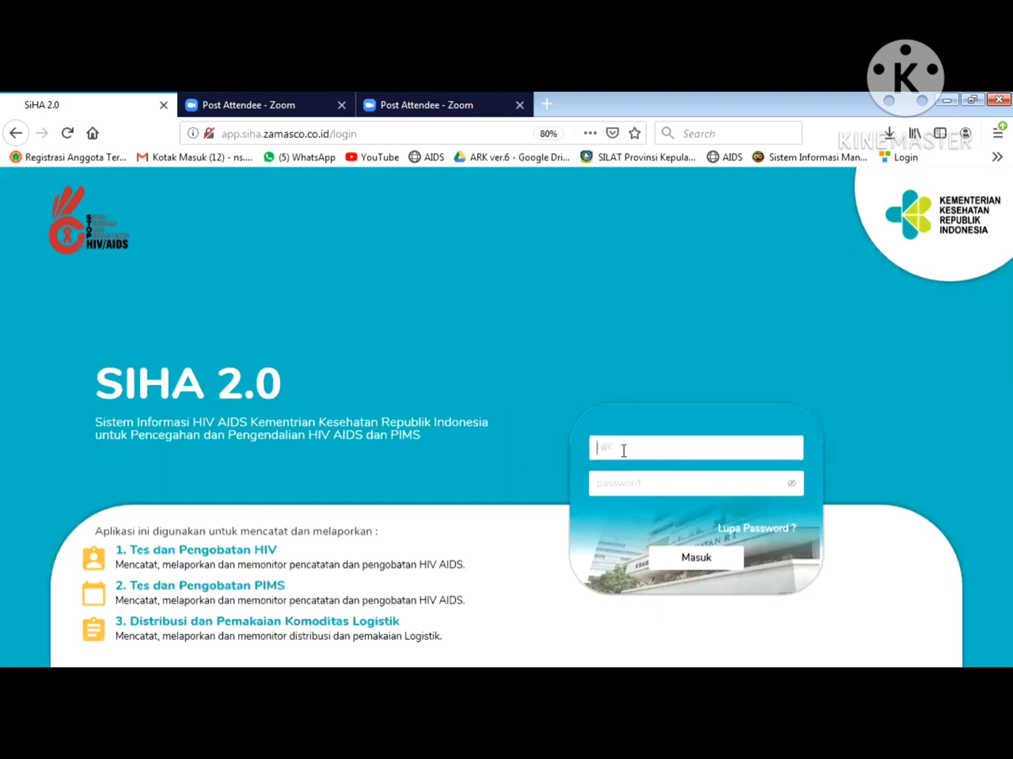
{"action": "left_click", "coordinate": [623, 451]}
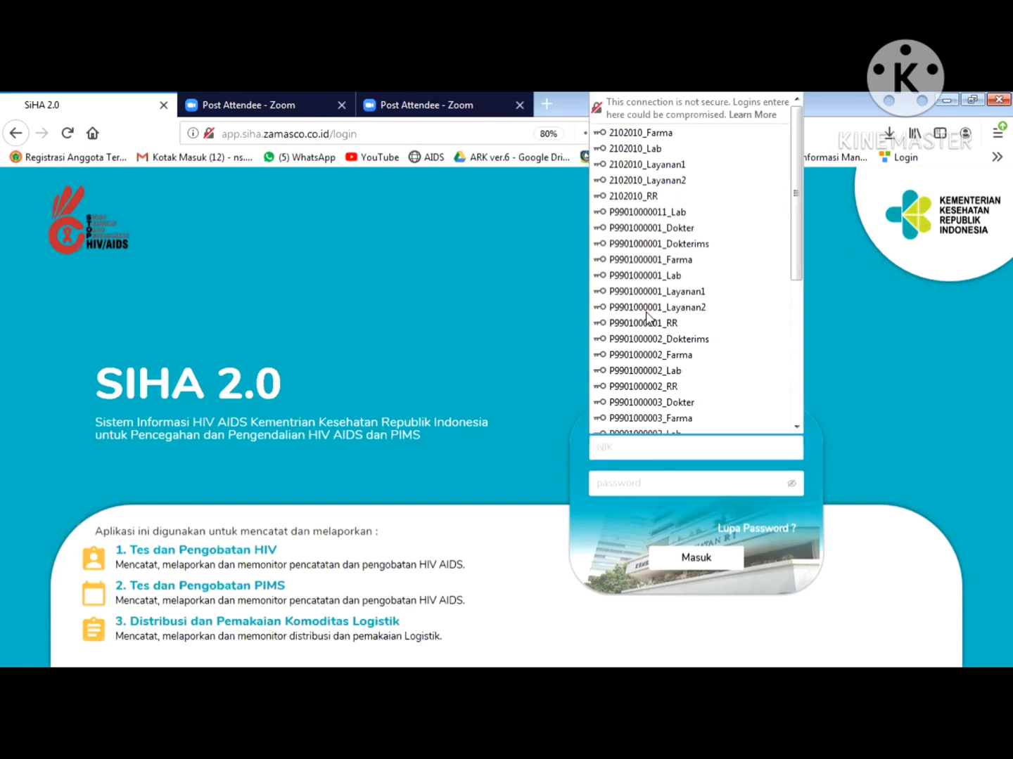
{"action": "left_click", "coordinate": [671, 228]}
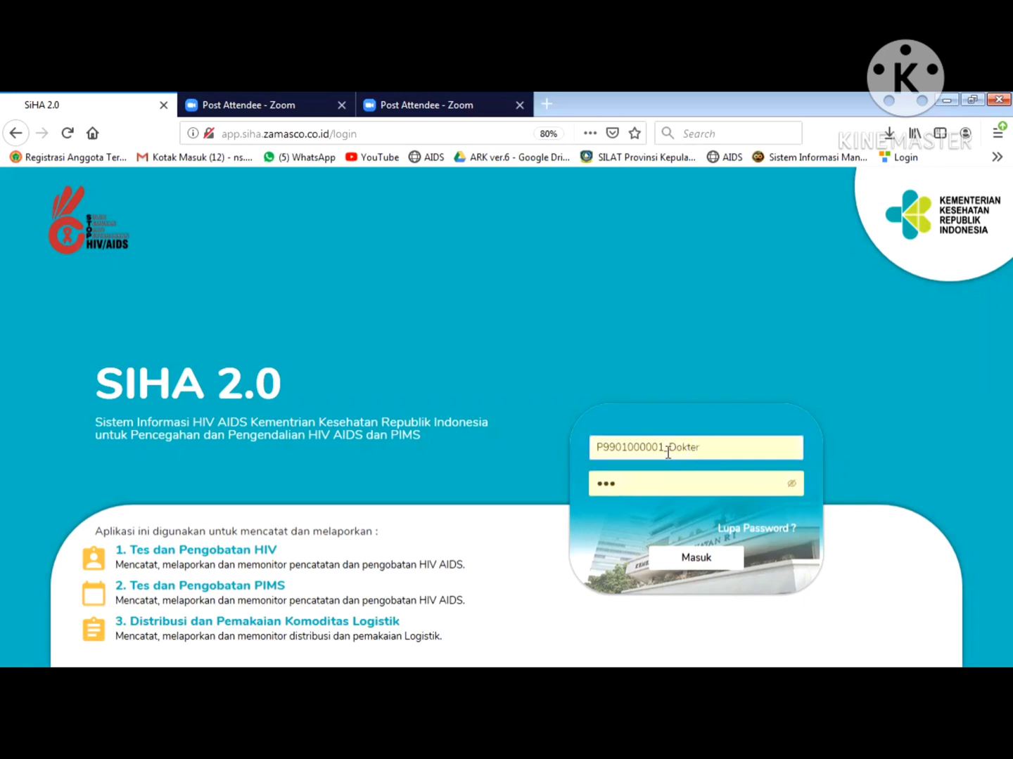
- Reveal the autofilled doctor password and sign in with Masuk
{"action": "left_click", "coordinate": [666, 453]}
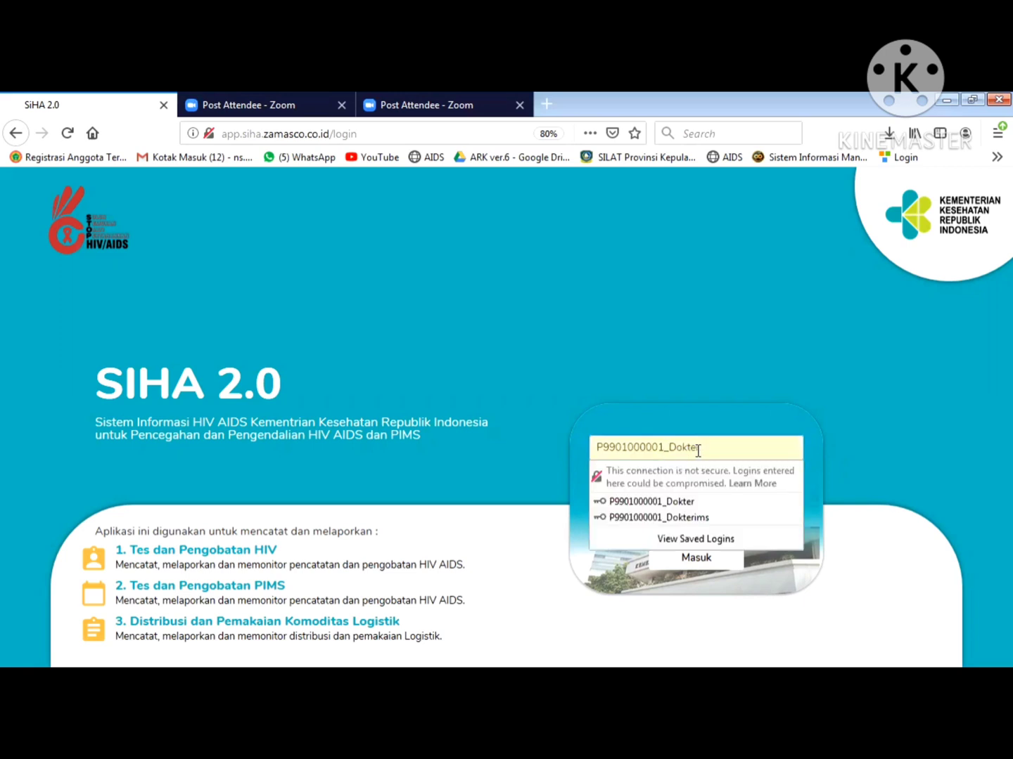
{"action": "left_click", "coordinate": [700, 450]}
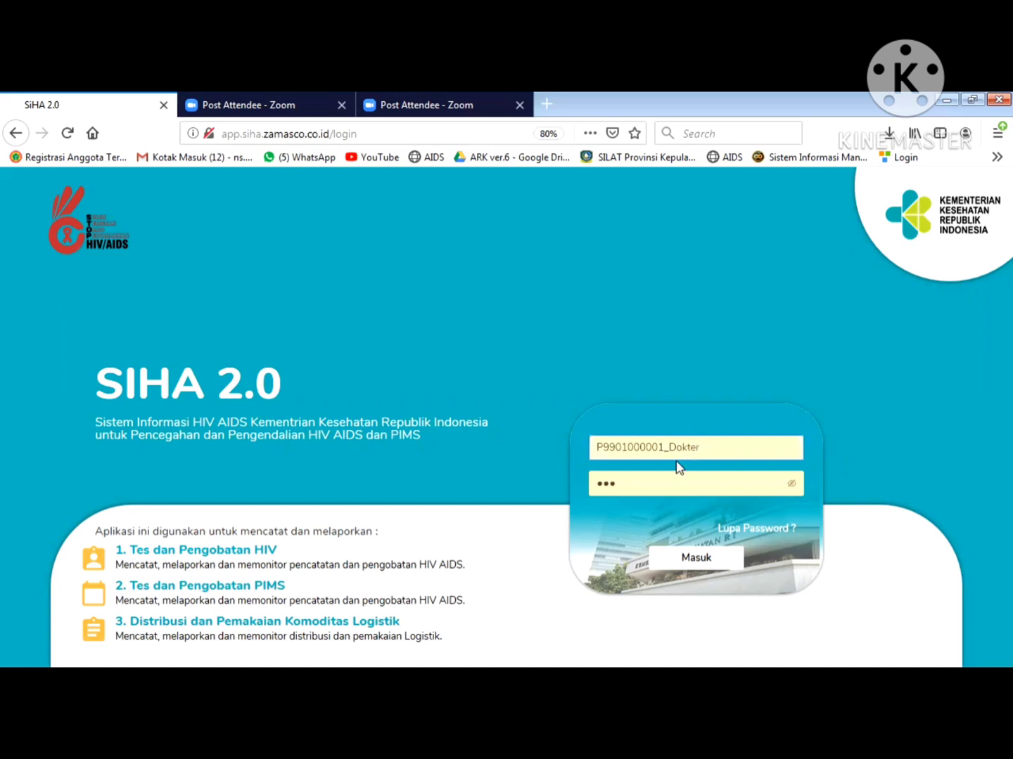
{"action": "left_click", "coordinate": [791, 483]}
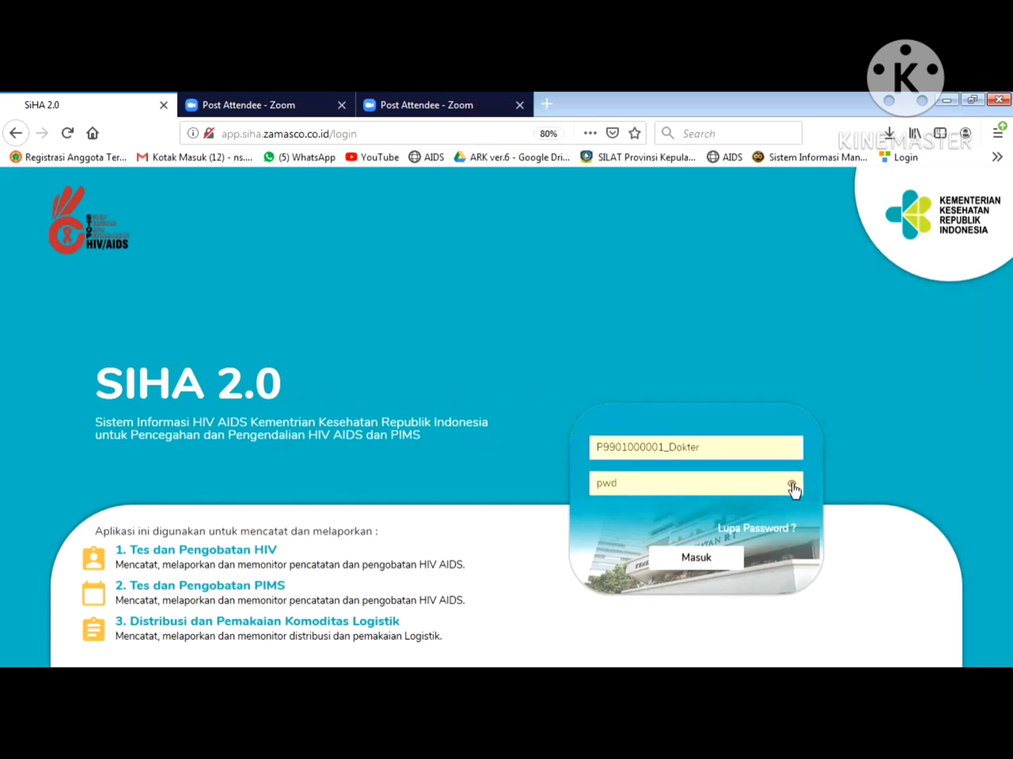
{"action": "left_click", "coordinate": [707, 563]}
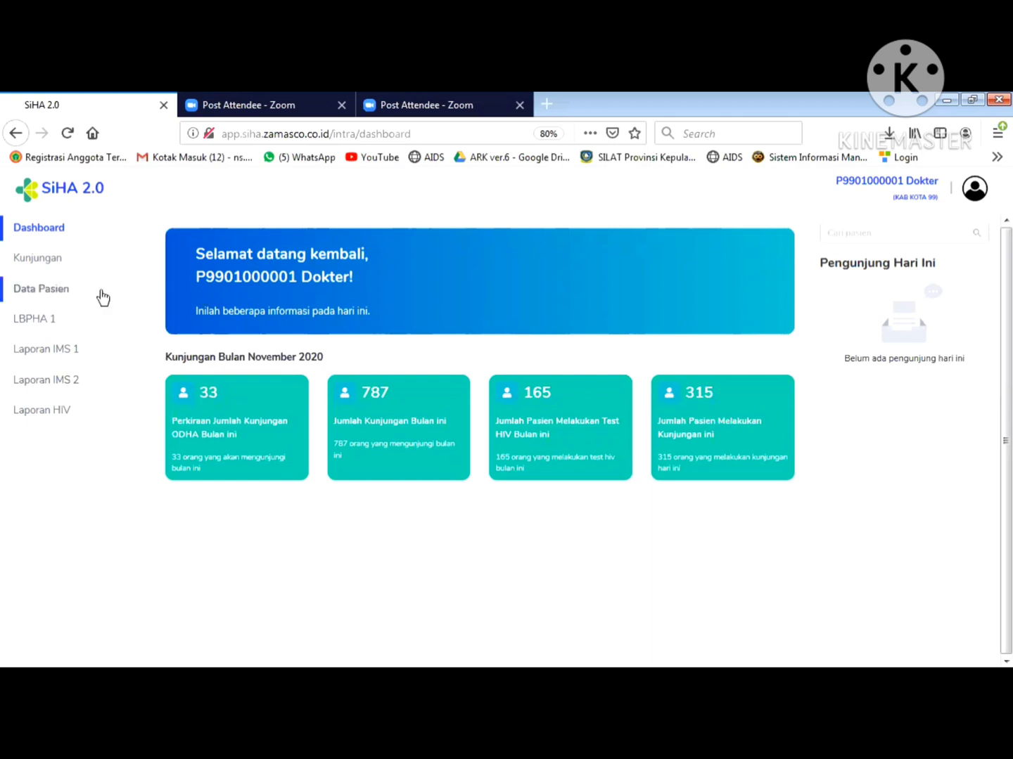
- Open the patient's Detail page from Data Pasien and scroll to Data Kunjungan
{"action": "left_click", "coordinate": [54, 294]}
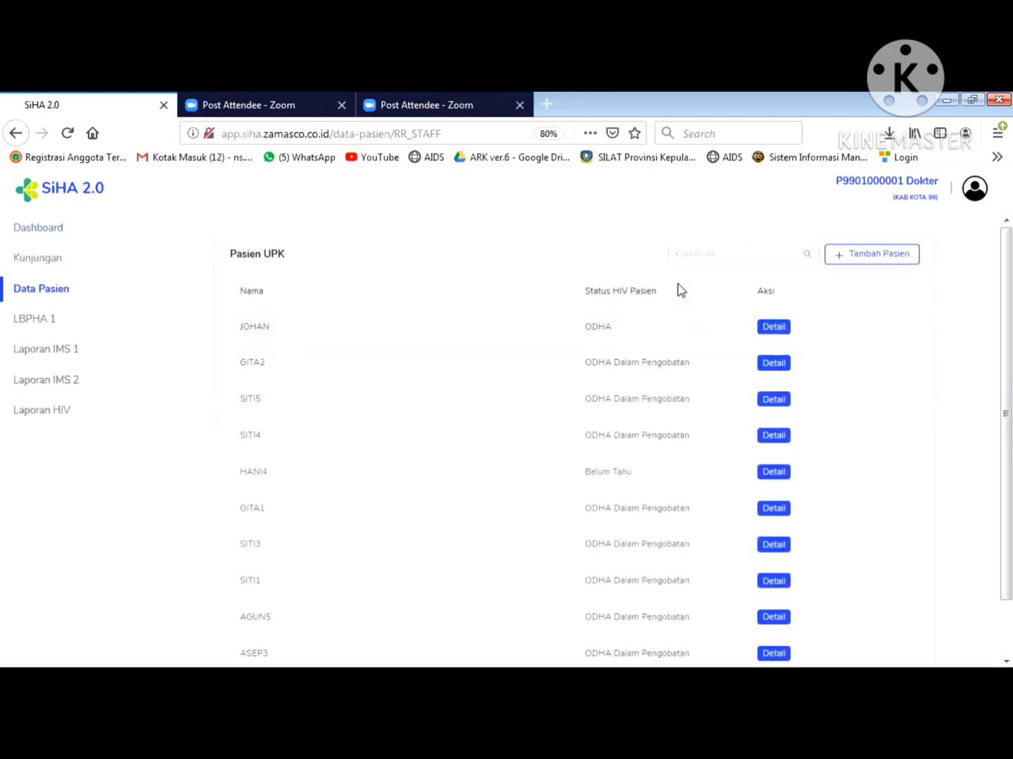
{"action": "left_click", "coordinate": [711, 259]}
{"action": "left_click", "coordinate": [774, 328]}
{"action": "left_click_drag", "start_coordinate": [988, 375], "coordinate": [988, 459]}
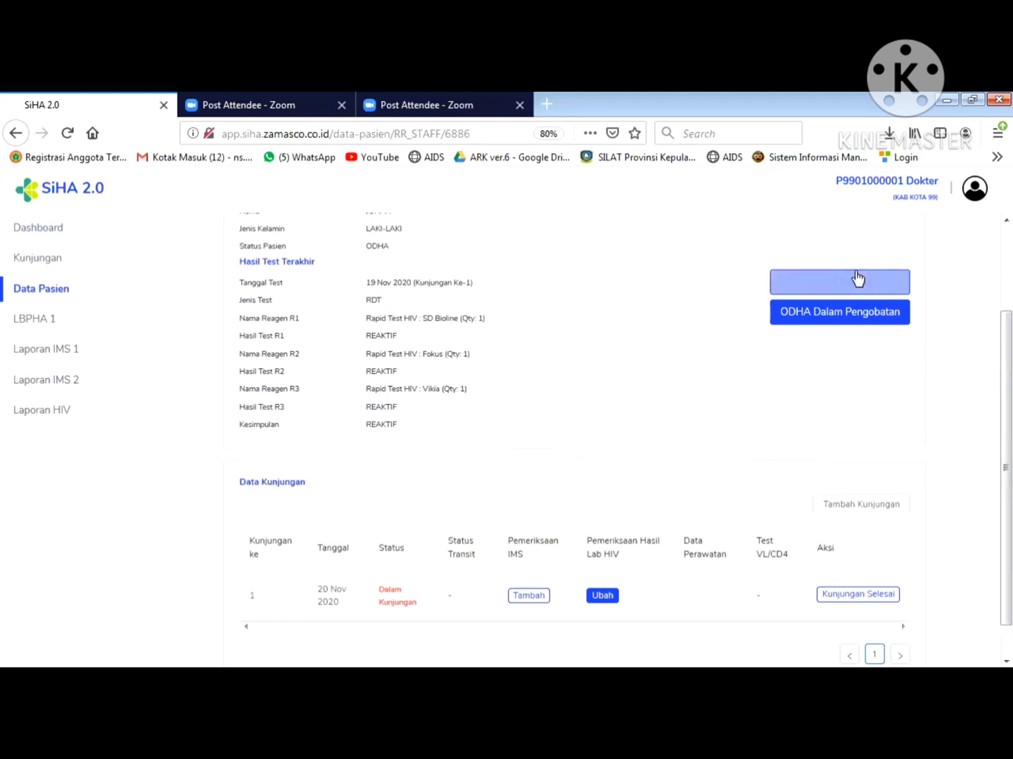
- Mark the patient ODHA Dalam Pengobatan with a PMO (name, relationship ADIK, phone) and save
{"action": "left_click", "coordinate": [837, 316]}
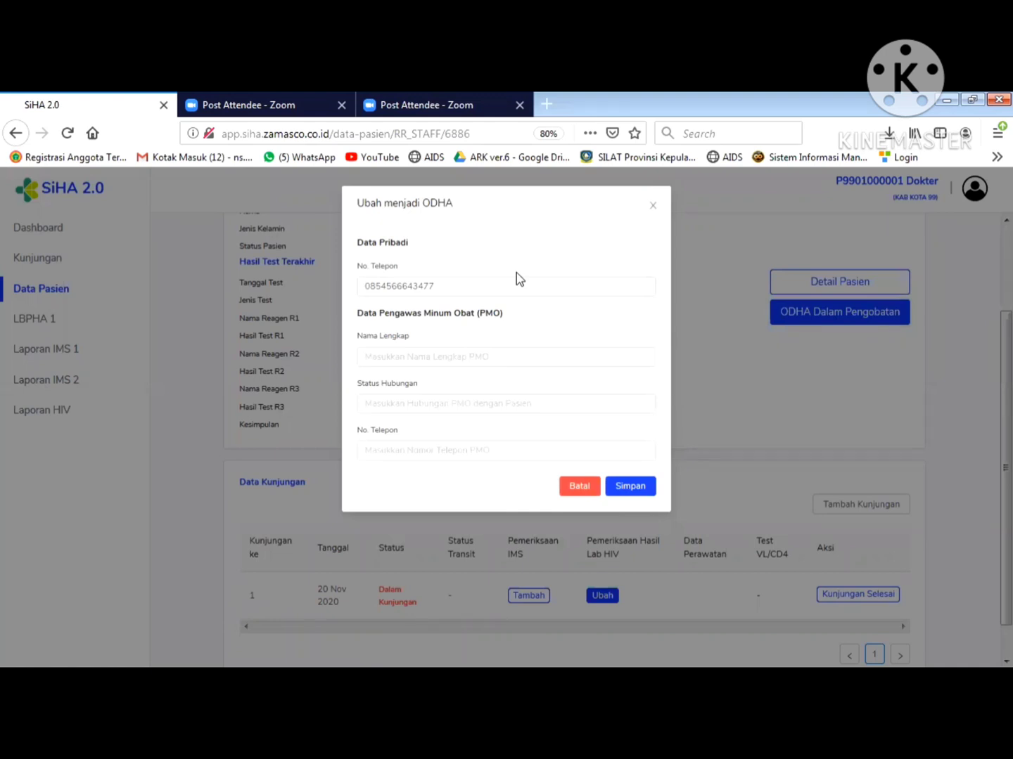
{"action": "left_click", "coordinate": [452, 358]}
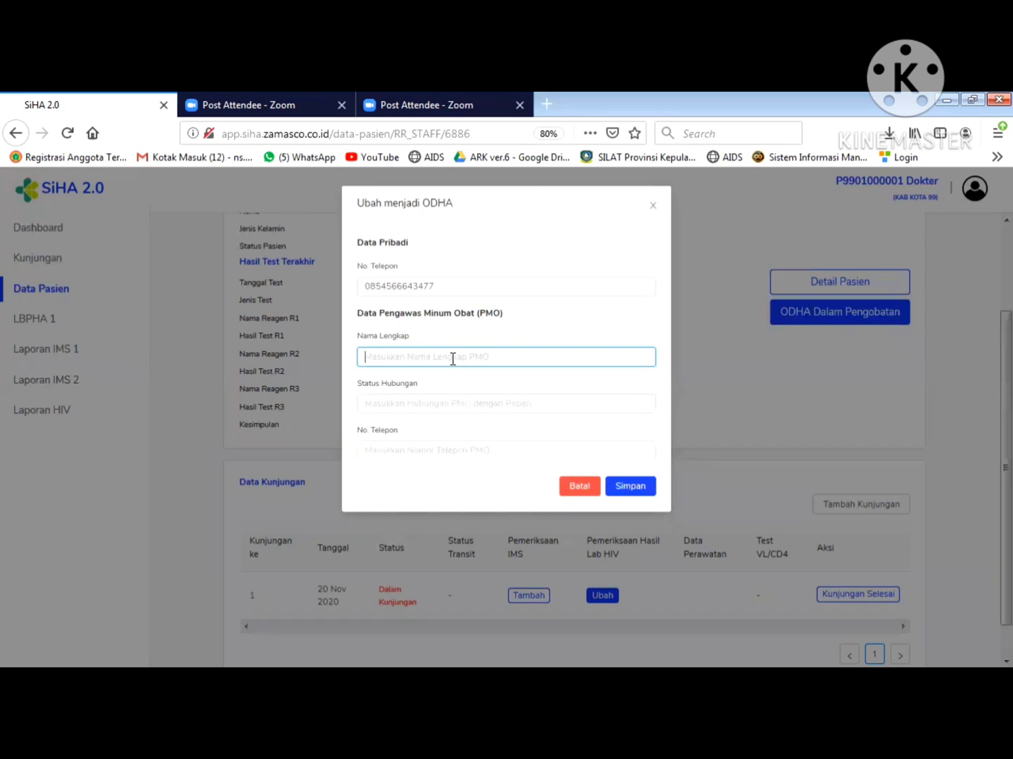
{"action": "type", "text": "J"}
{"action": "key", "text": "BackSpace"}
{"action": "key", "text": "BackSpace"}
{"action": "type", "text": "J"}
{"action": "left_click", "coordinate": [405, 405]}
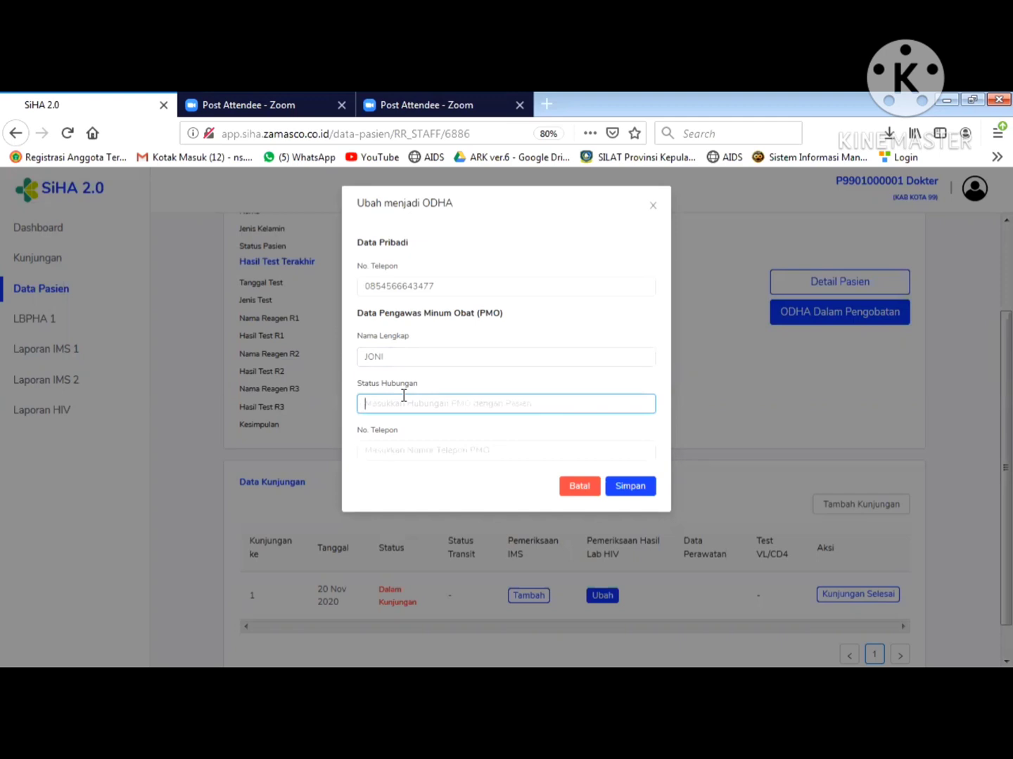
{"action": "type", "text": "ADIK"}
{"action": "left_click", "coordinate": [398, 451]}
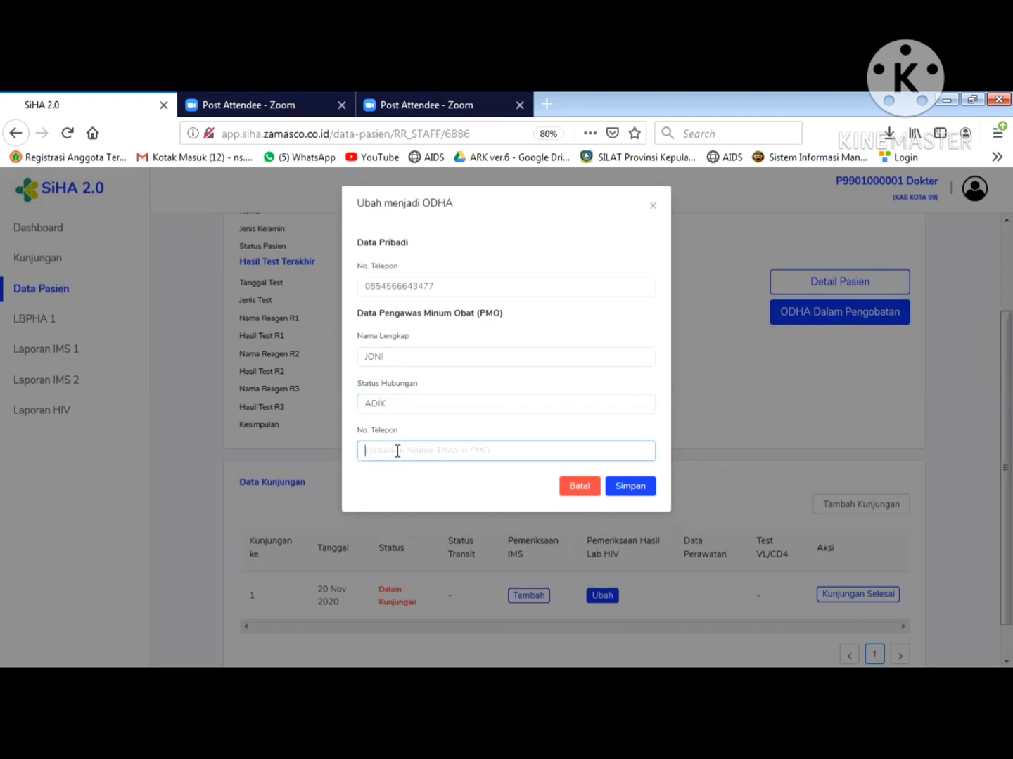
{"action": "left_click", "coordinate": [629, 491]}
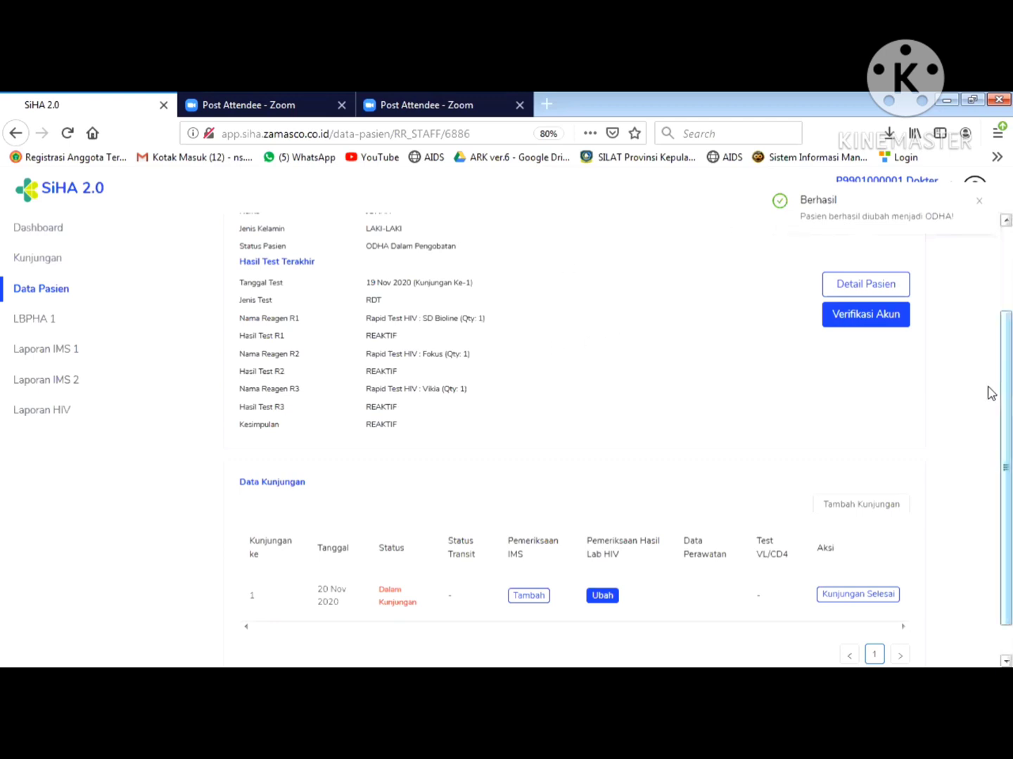
- Add and confirm a new visit in the Data Kunjungan table
{"action": "left_click_drag", "start_coordinate": [1000, 386], "coordinate": [986, 308]}
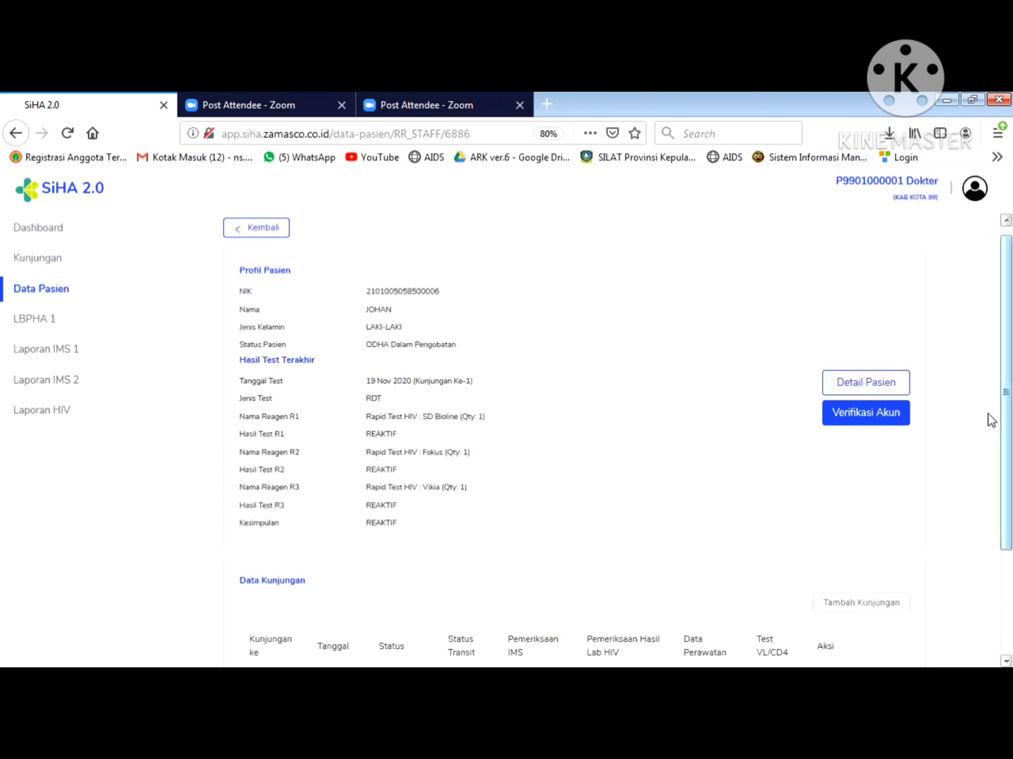
{"action": "scroll", "coordinate": [988, 418], "scroll_direction": "down", "scroll_amount": 3}
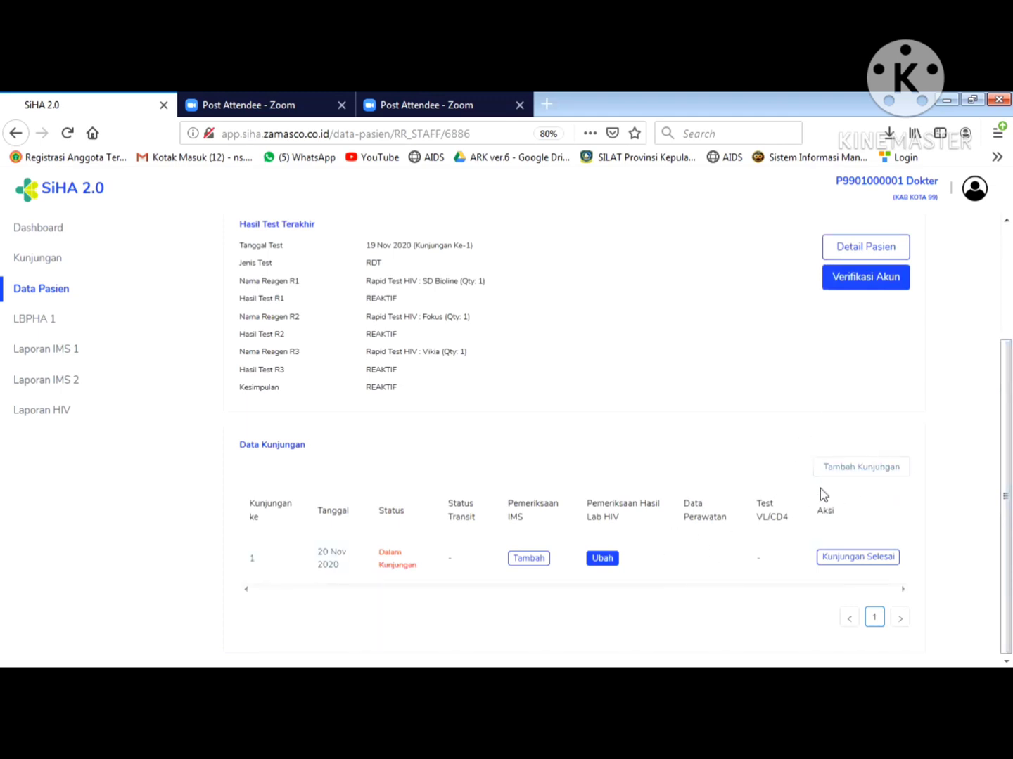
{"action": "left_click", "coordinate": [865, 475]}
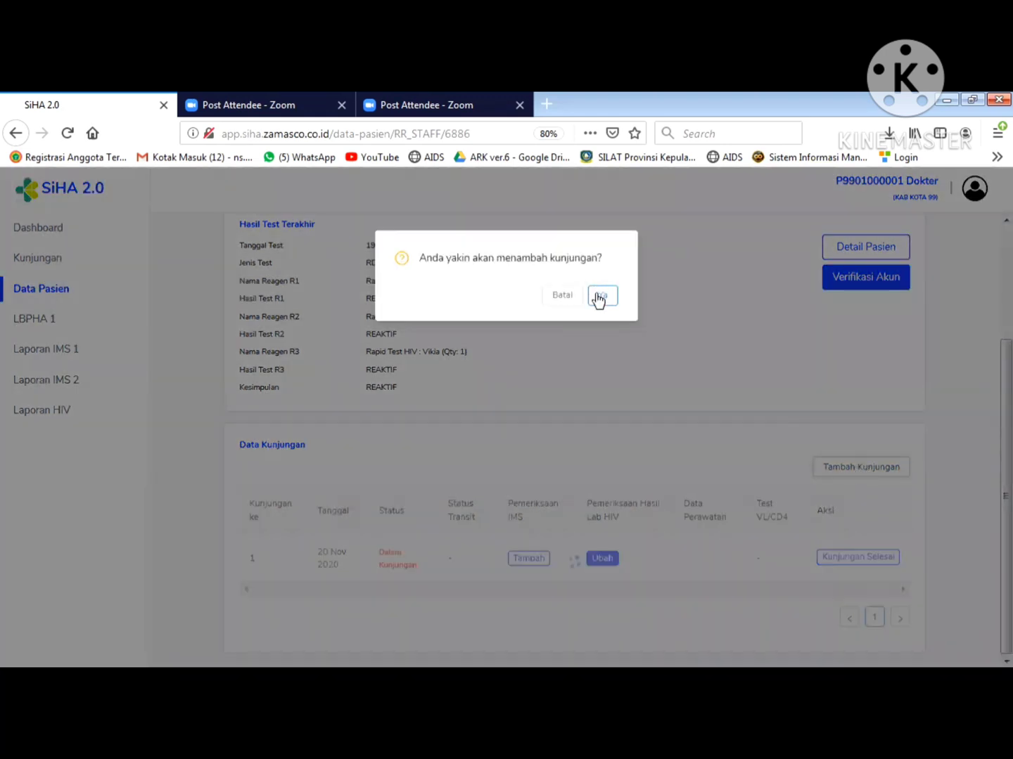
{"action": "left_click", "coordinate": [598, 298]}
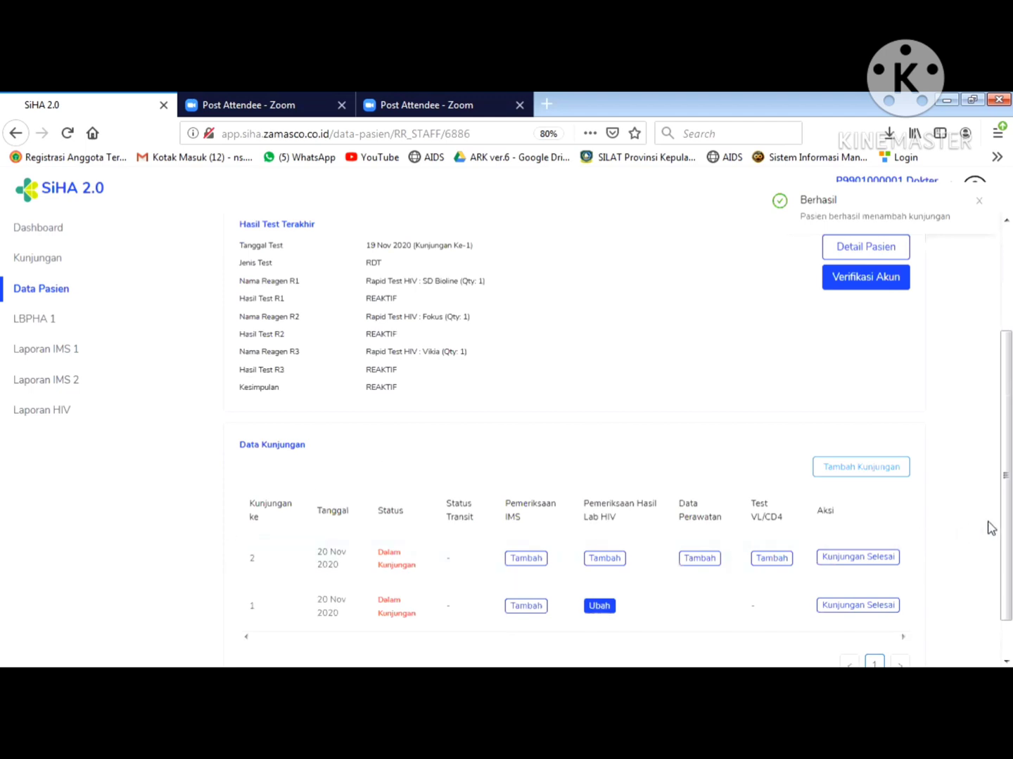
{"action": "scroll", "coordinate": [988, 527], "scroll_direction": "down", "scroll_amount": 1}
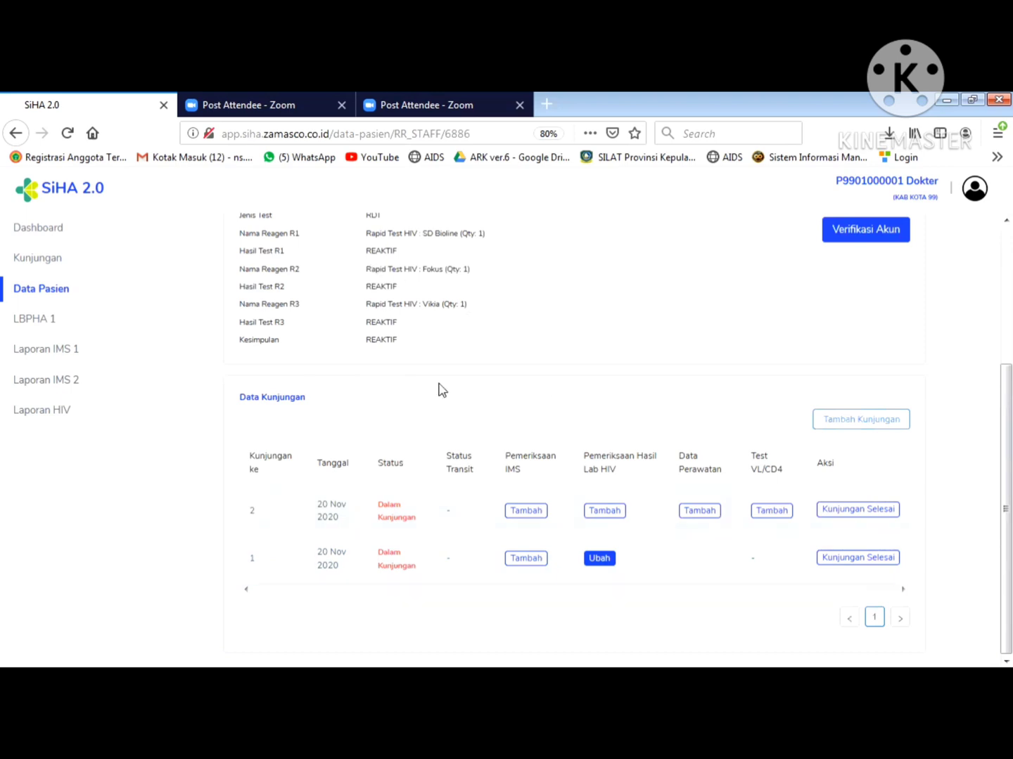
- Add PDP care data for visit 2 and open it in the Ubah PDP form
{"action": "left_click", "coordinate": [696, 519]}
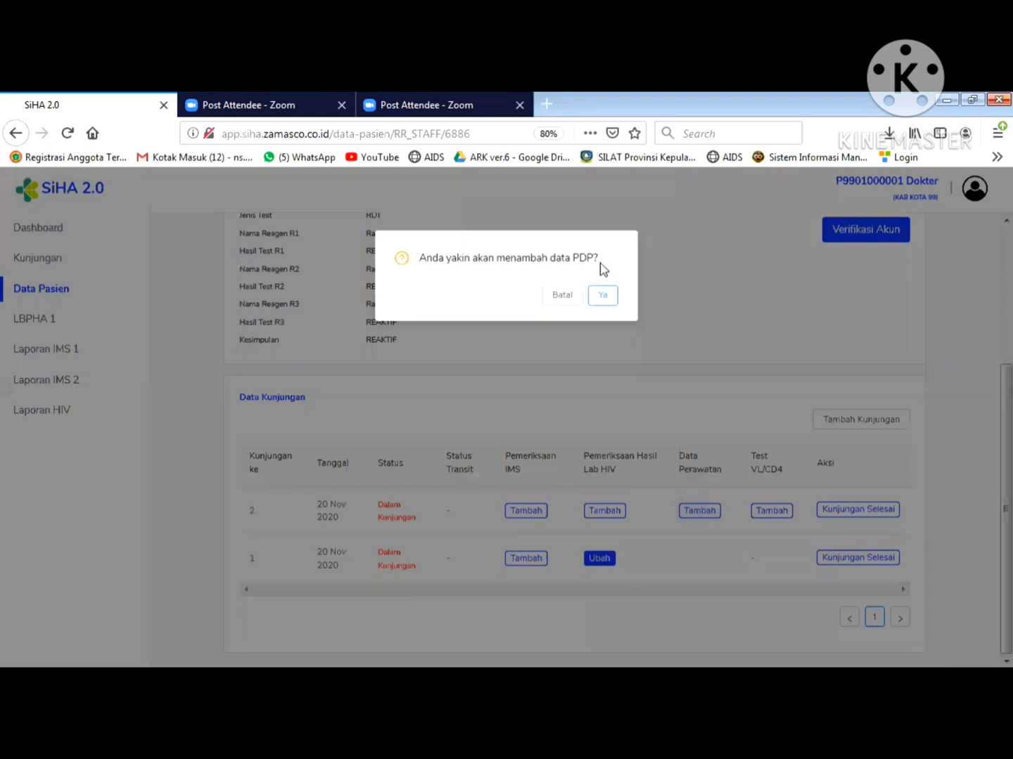
{"action": "left_click", "coordinate": [601, 299]}
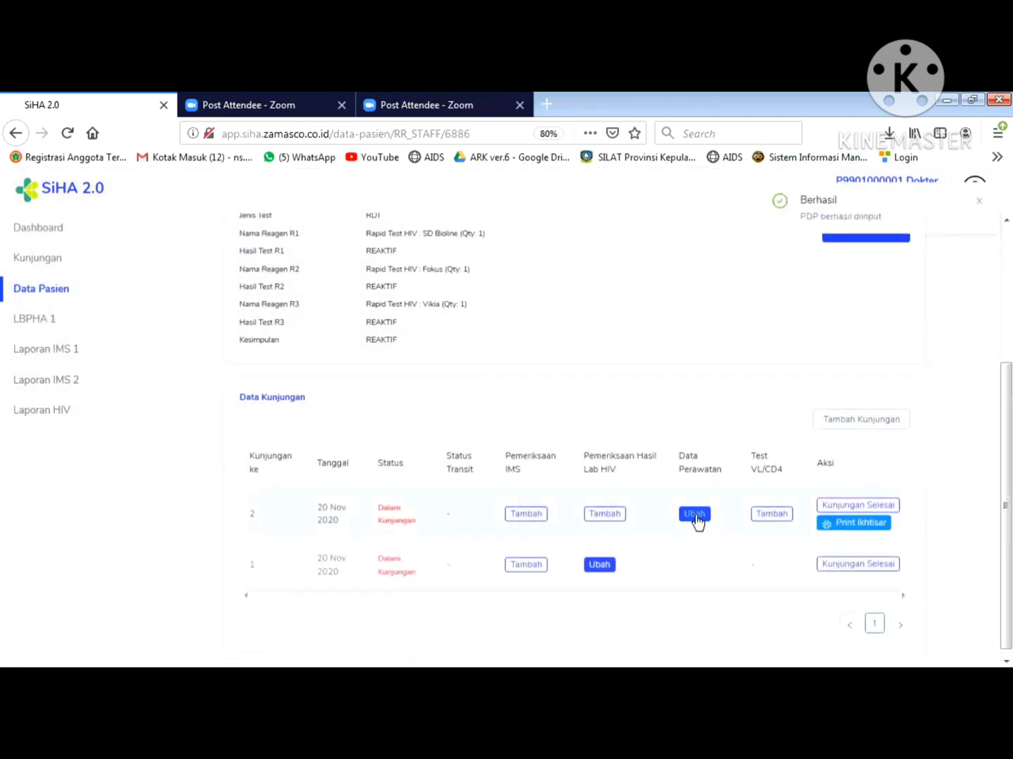
{"action": "left_click", "coordinate": [694, 516]}
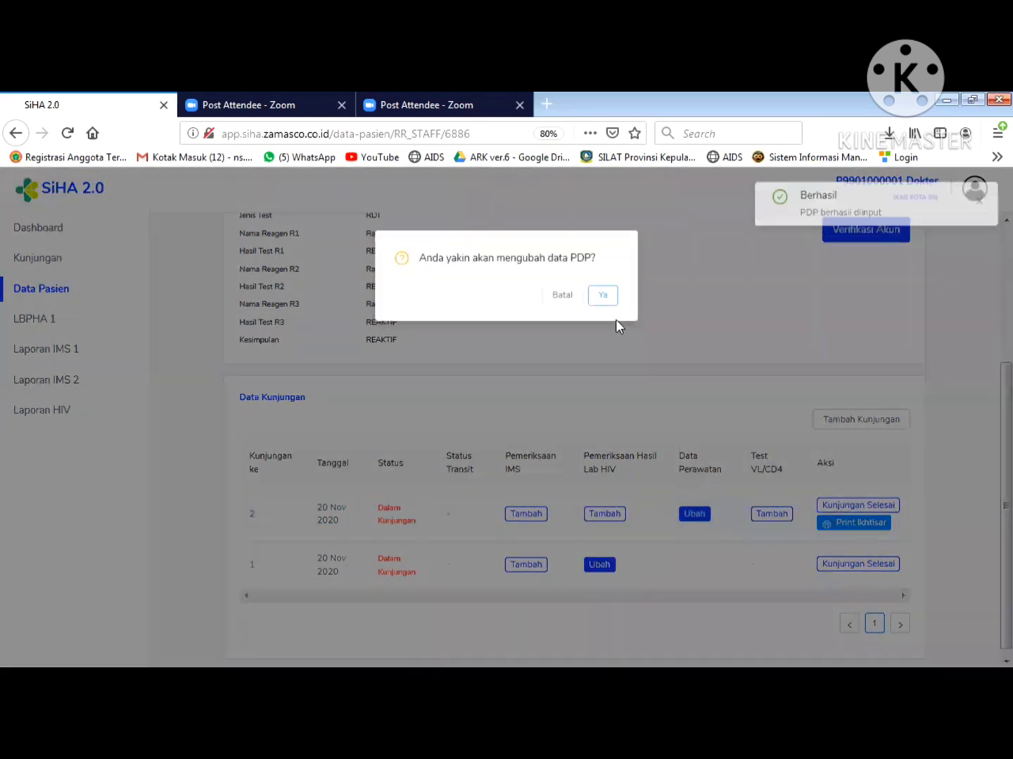
{"action": "left_click", "coordinate": [604, 296]}
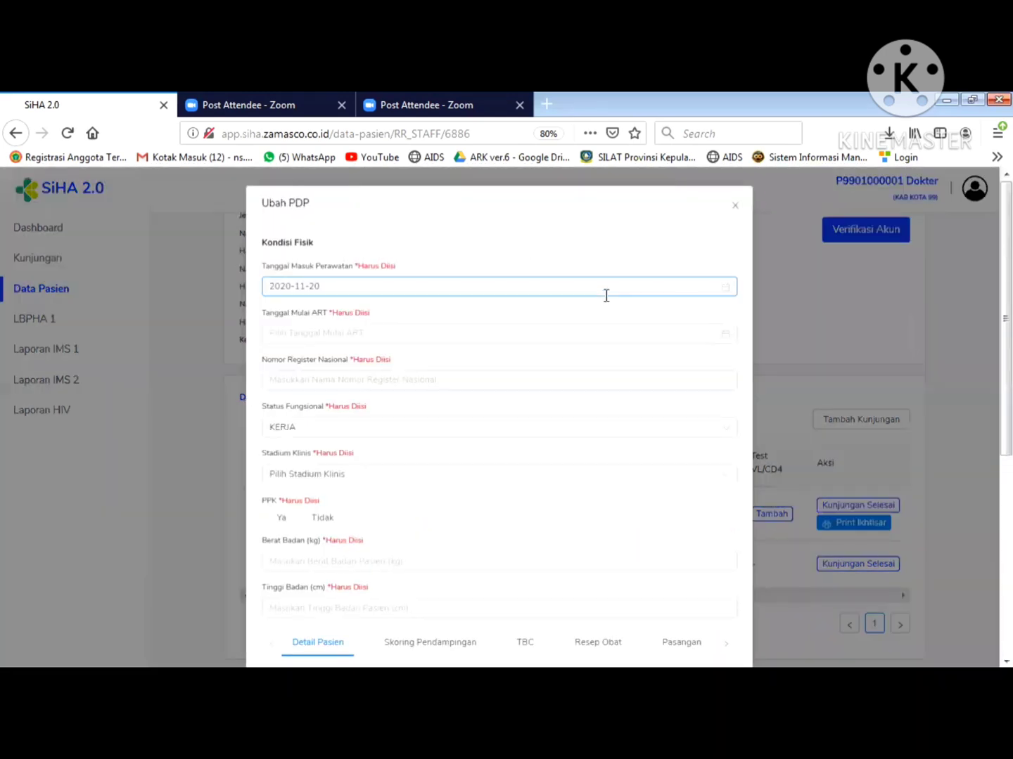
- Set the ART start date to 2020-11-19 and enter the national register number
{"action": "left_click", "coordinate": [704, 324]}
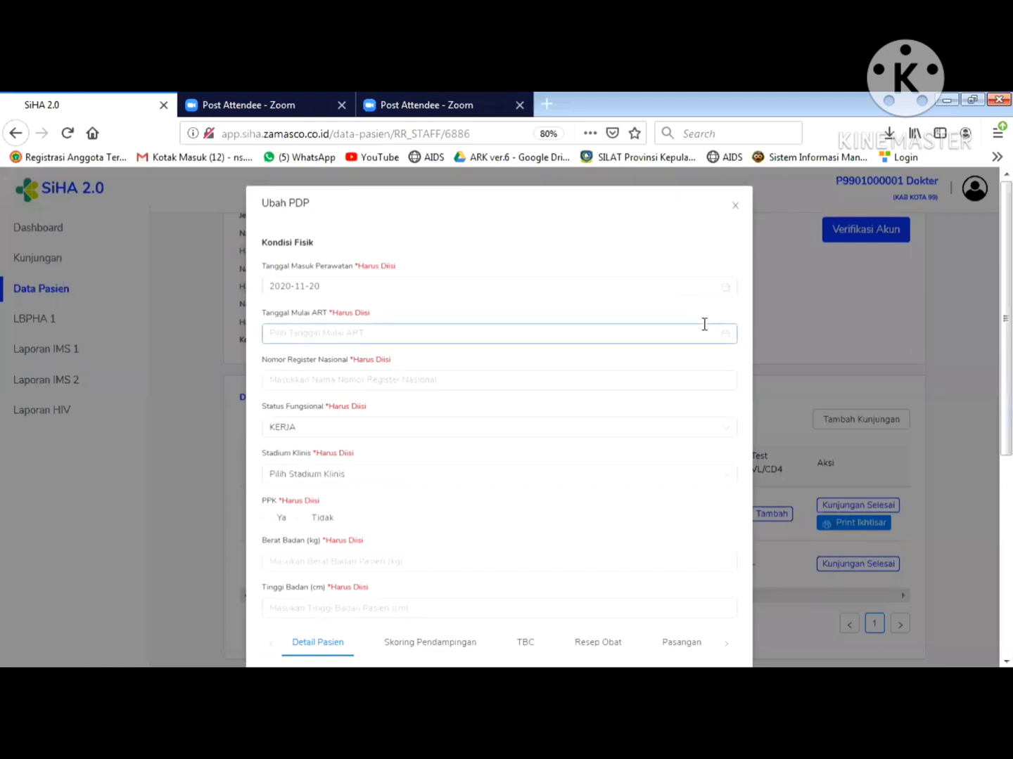
{"action": "left_click", "coordinate": [502, 335]}
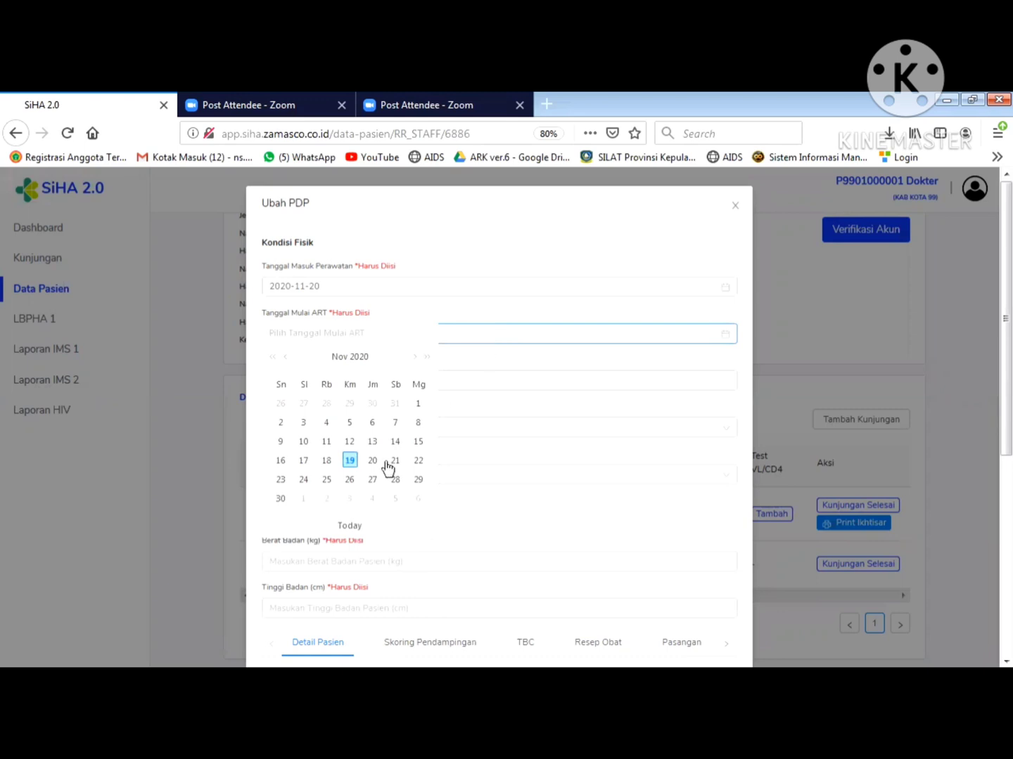
{"action": "left_click", "coordinate": [351, 461]}
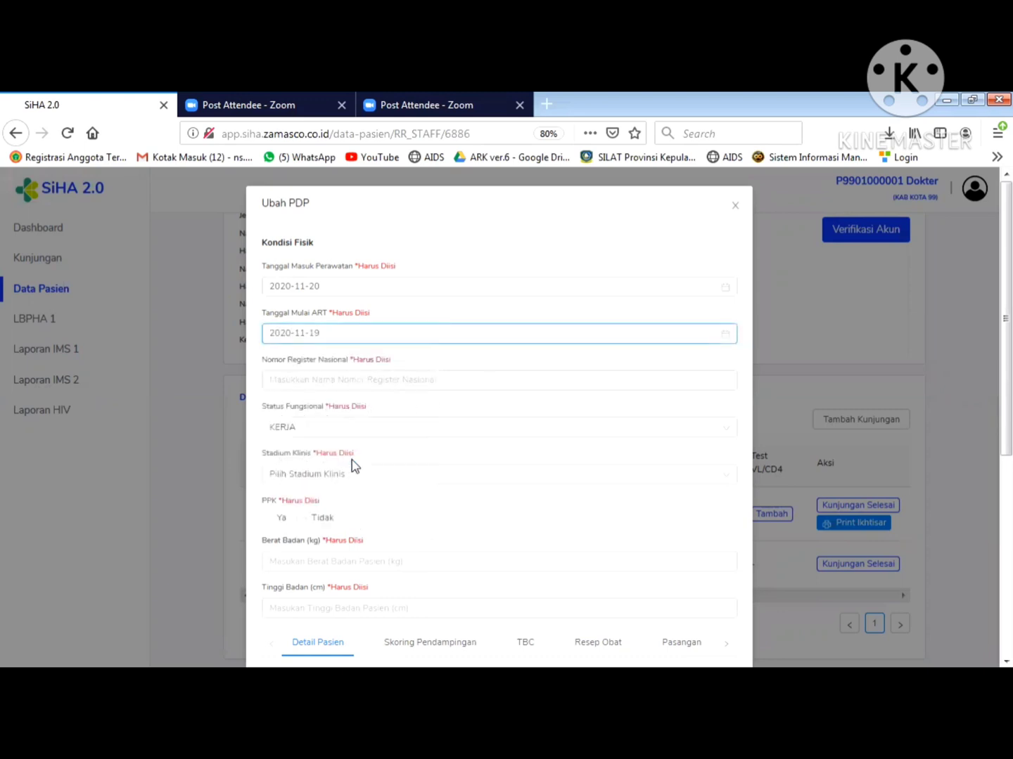
{"action": "left_click", "coordinate": [327, 380]}
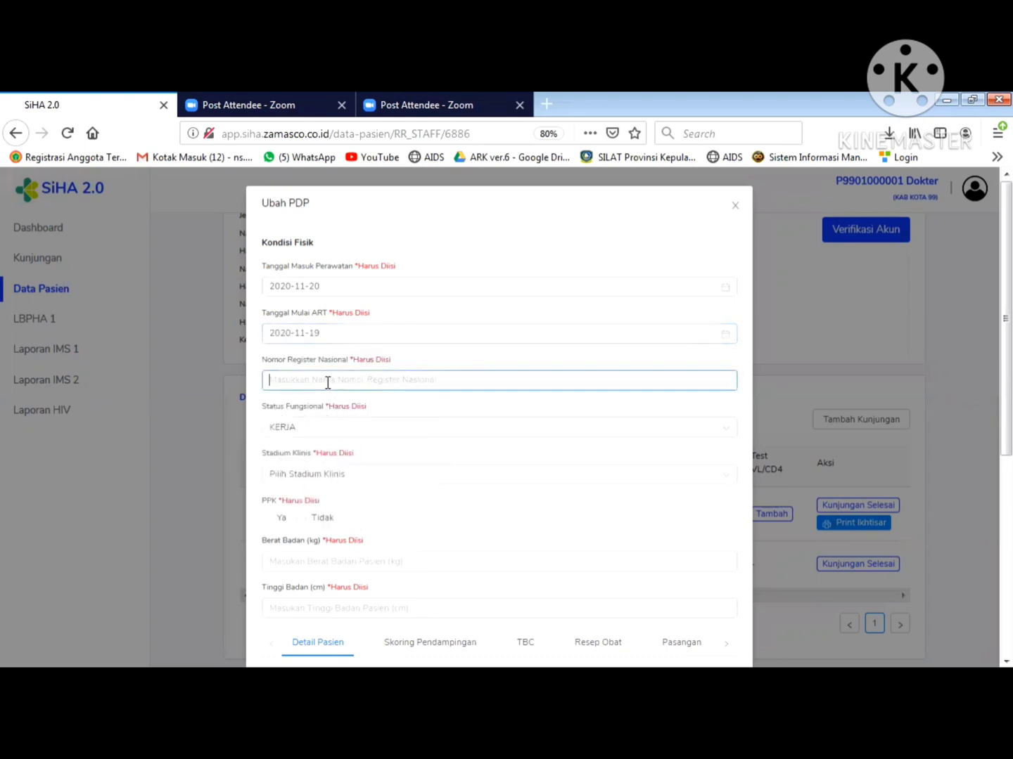
{"action": "type", "text": "P"}
{"action": "key", "text": "BackSpace"}
{"action": "key", "text": "BackSpace"}
{"action": "key", "text": "BackSpace"}
{"action": "key", "text": "BackSpace"}
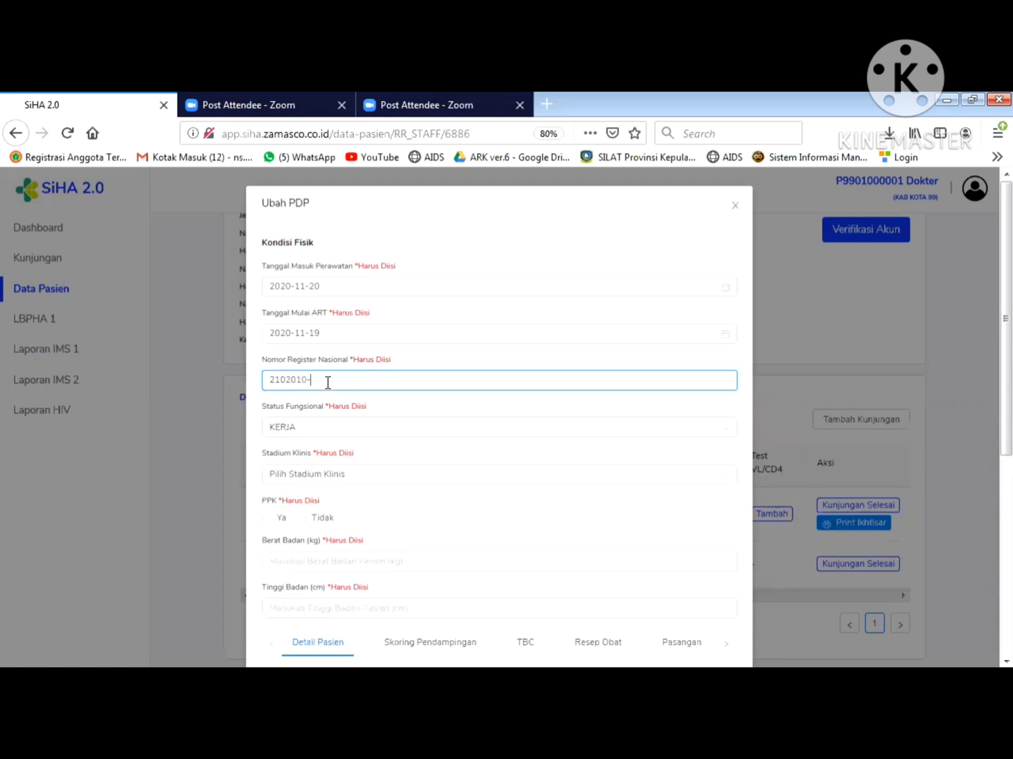
- Keep functional status KERJA, set STADIUM 1, weight 65 kg and height 170 cm
{"action": "left_click", "coordinate": [325, 429]}
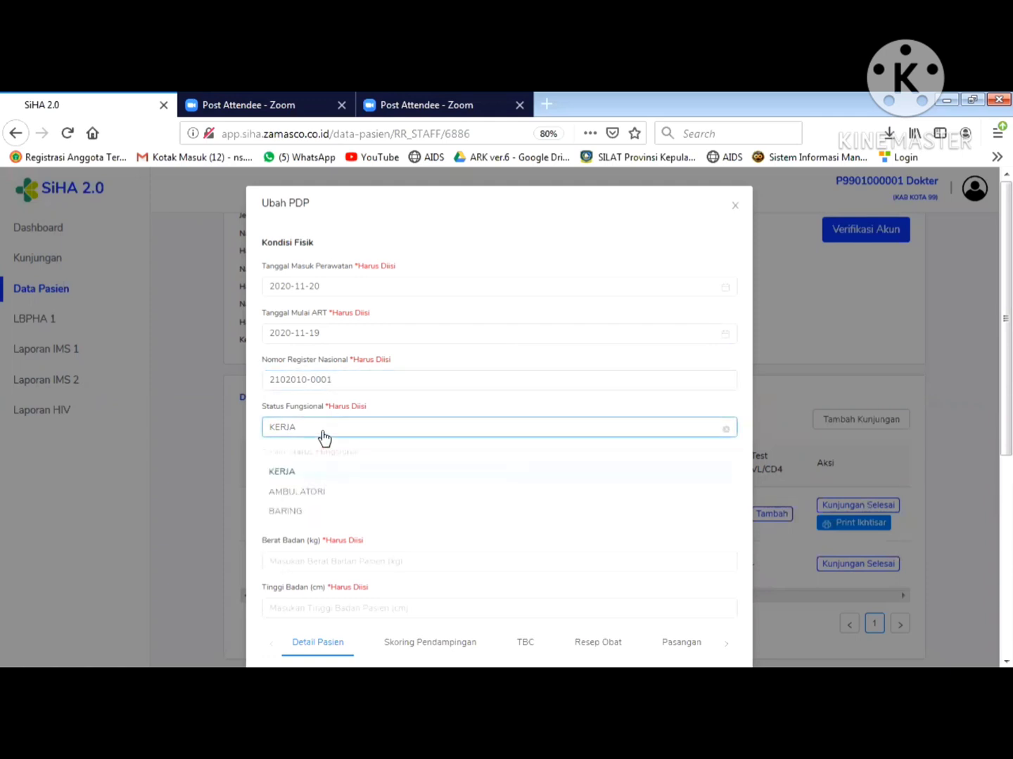
{"action": "left_click", "coordinate": [307, 481]}
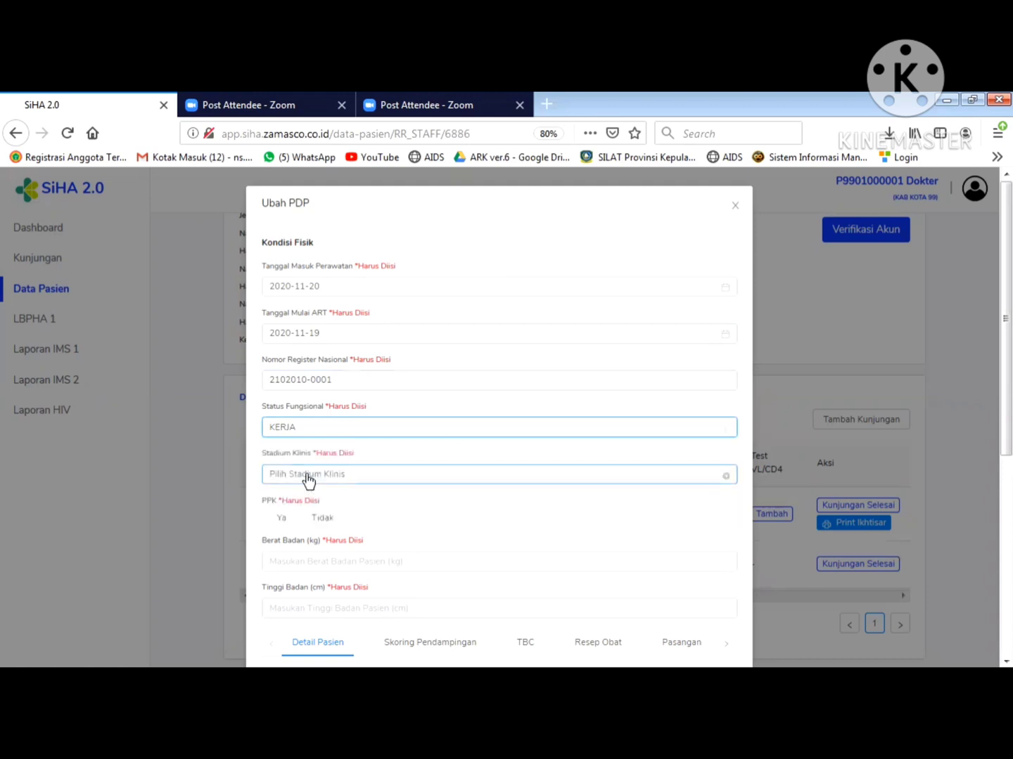
{"action": "left_click", "coordinate": [307, 478]}
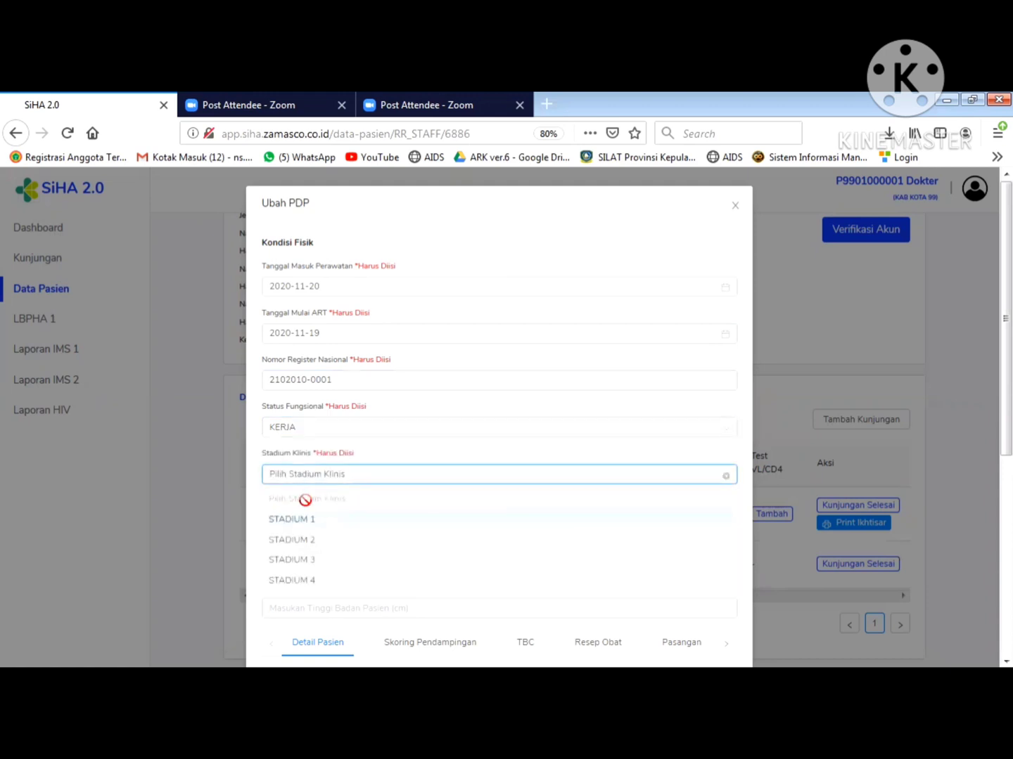
{"action": "left_click", "coordinate": [311, 520]}
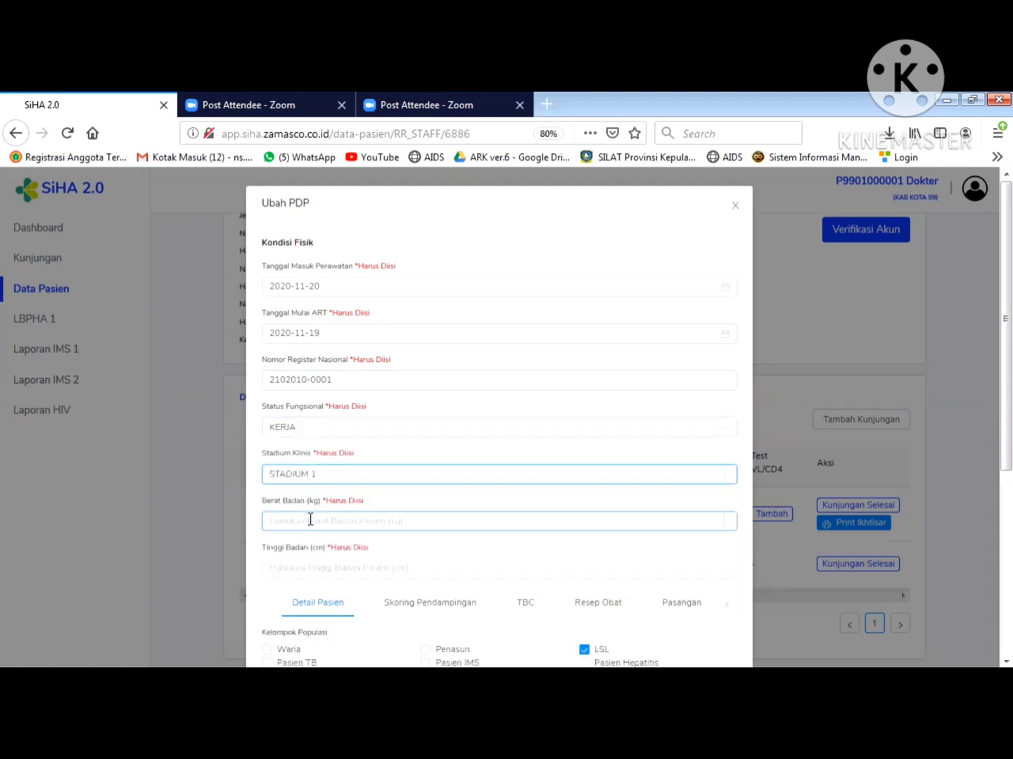
{"action": "left_click", "coordinate": [313, 520]}
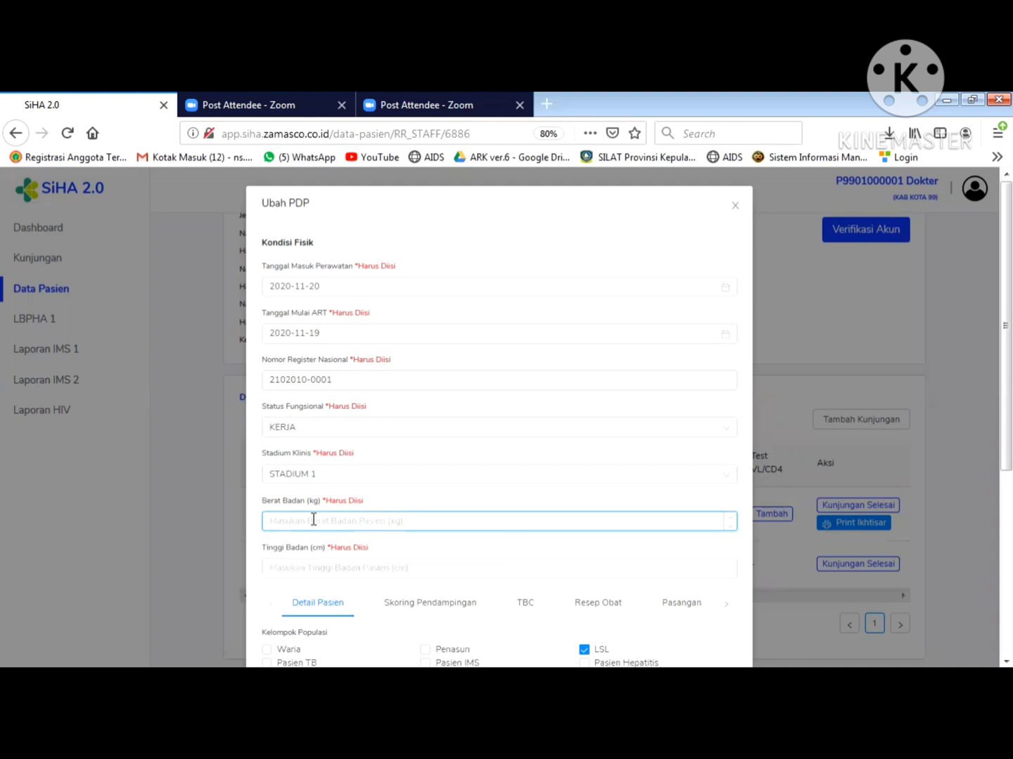
{"action": "type", "text": "65"}
{"action": "scroll", "coordinate": [987, 434], "scroll_direction": "down", "scroll_amount": 2}
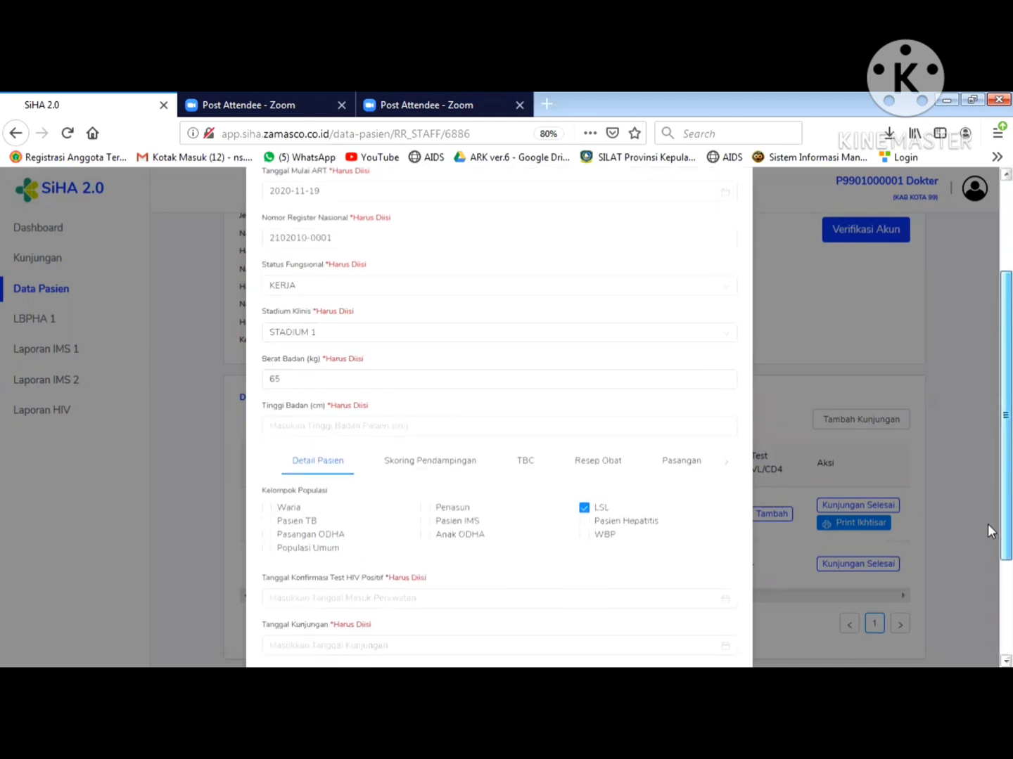
{"action": "left_click", "coordinate": [312, 421]}
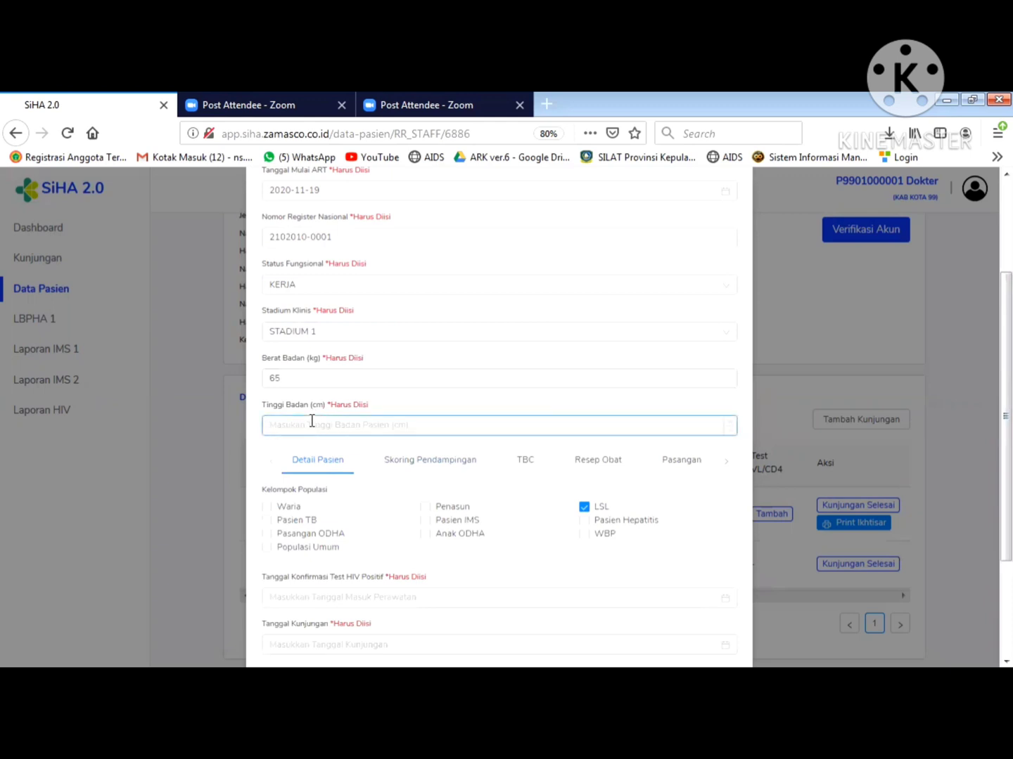
{"action": "type", "text": "170"}
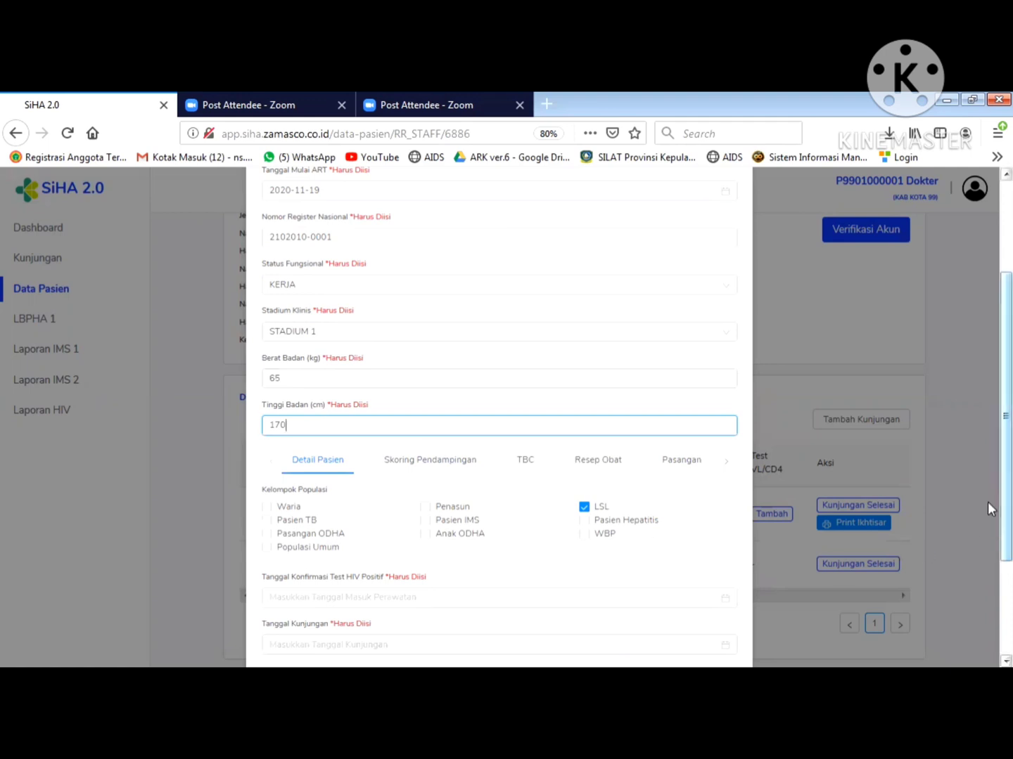
{"action": "left_click_drag", "start_coordinate": [987, 501], "coordinate": [987, 572]}
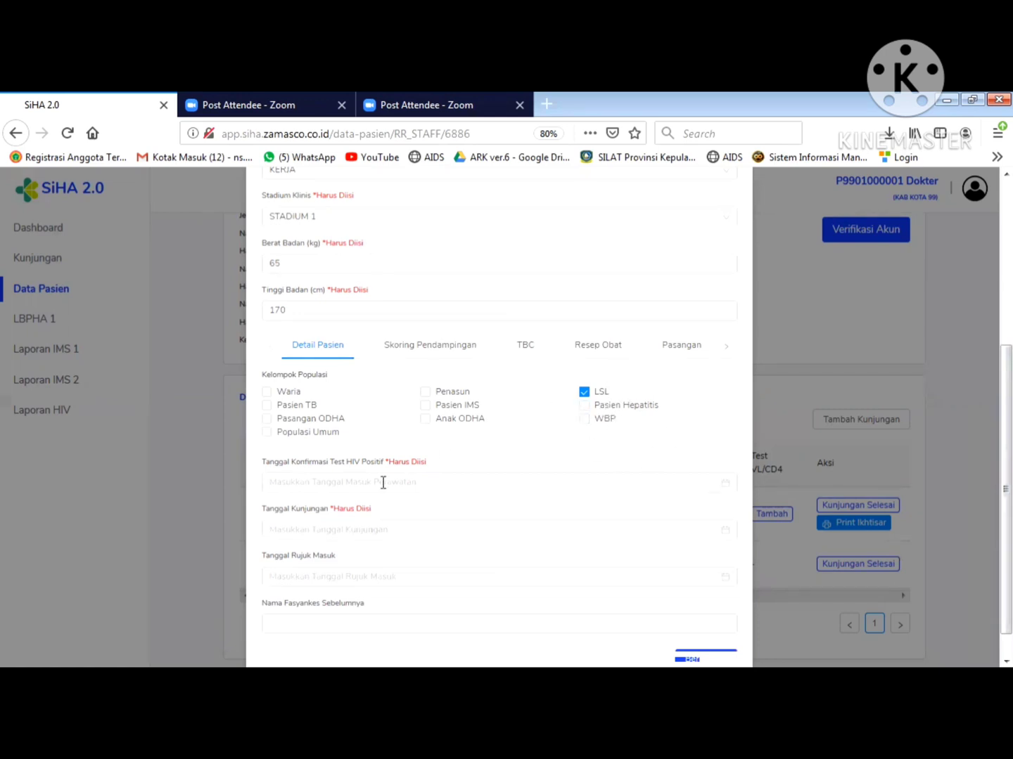
- Set the HIV confirmation date and visit date both to 2020-11-19
{"action": "left_click", "coordinate": [310, 492]}
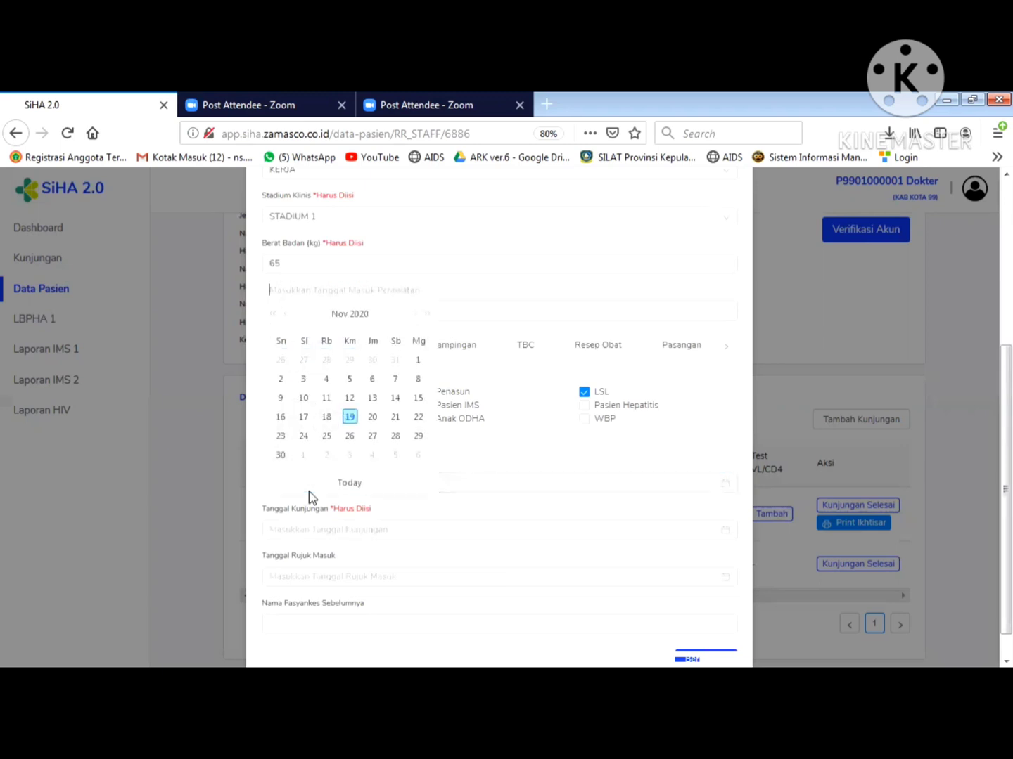
{"action": "left_click", "coordinate": [350, 424]}
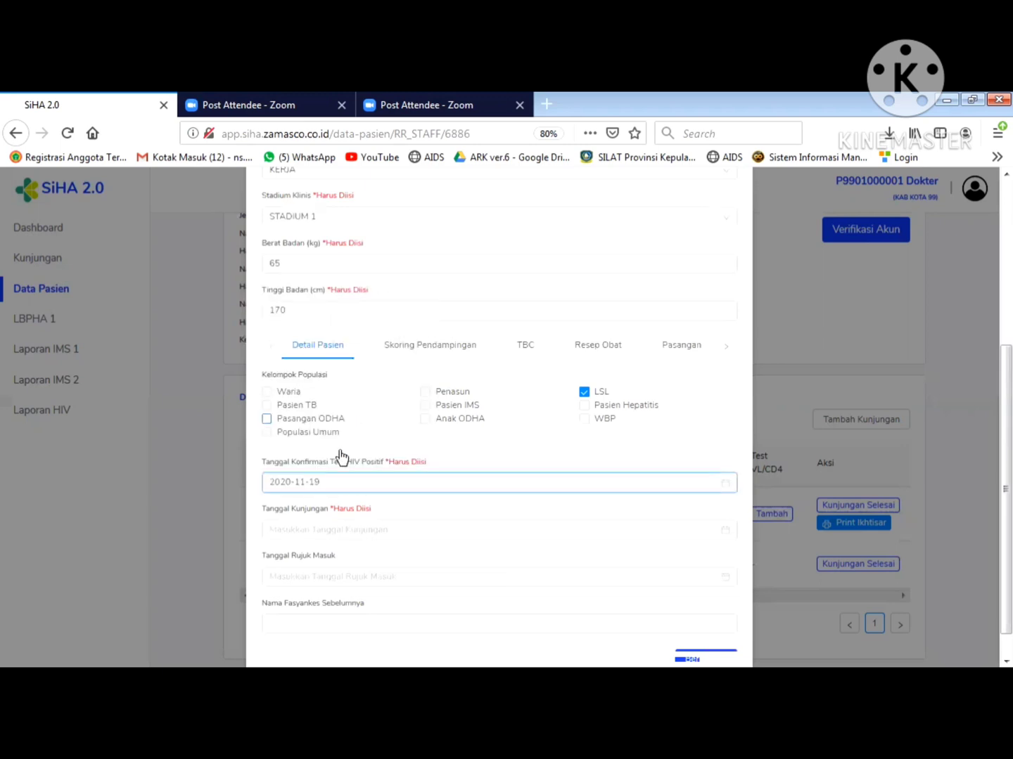
{"action": "left_click", "coordinate": [325, 533]}
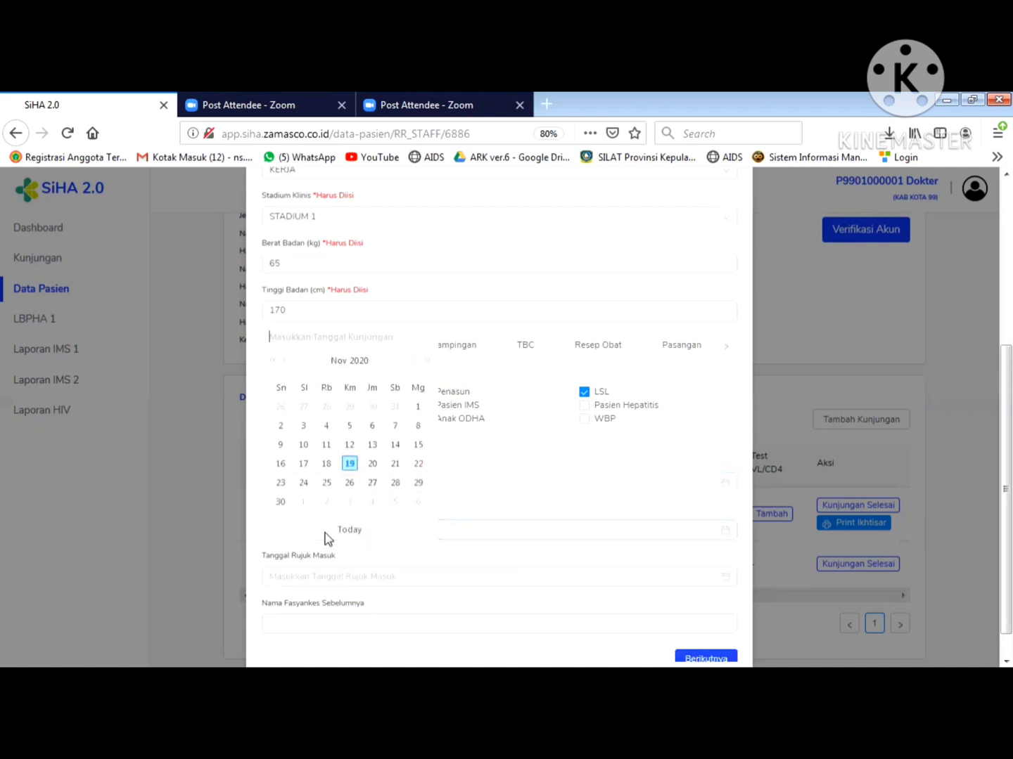
{"action": "left_click", "coordinate": [350, 464]}
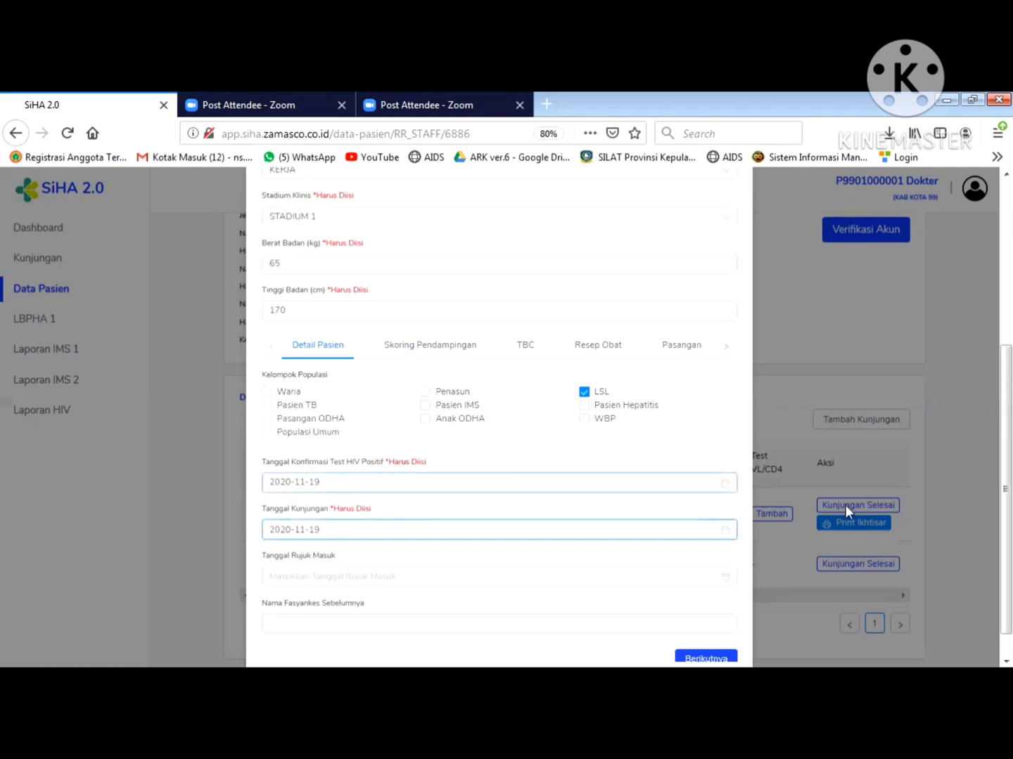
{"action": "scroll", "coordinate": [987, 492], "scroll_direction": "down", "scroll_amount": 1}
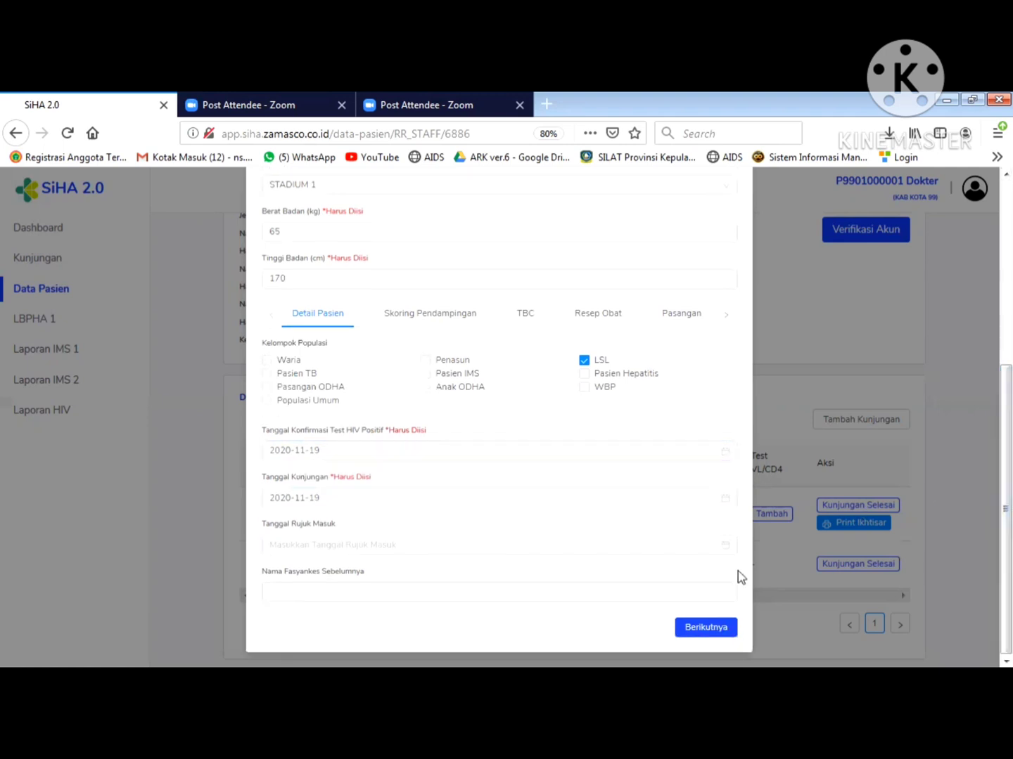
- On Skoring Pendampingan, answer Layanan mampu tes dan pengobatan, Tanpa keluhan, tanpa IO, and Putus ARV Tidak
{"action": "left_click", "coordinate": [703, 628]}
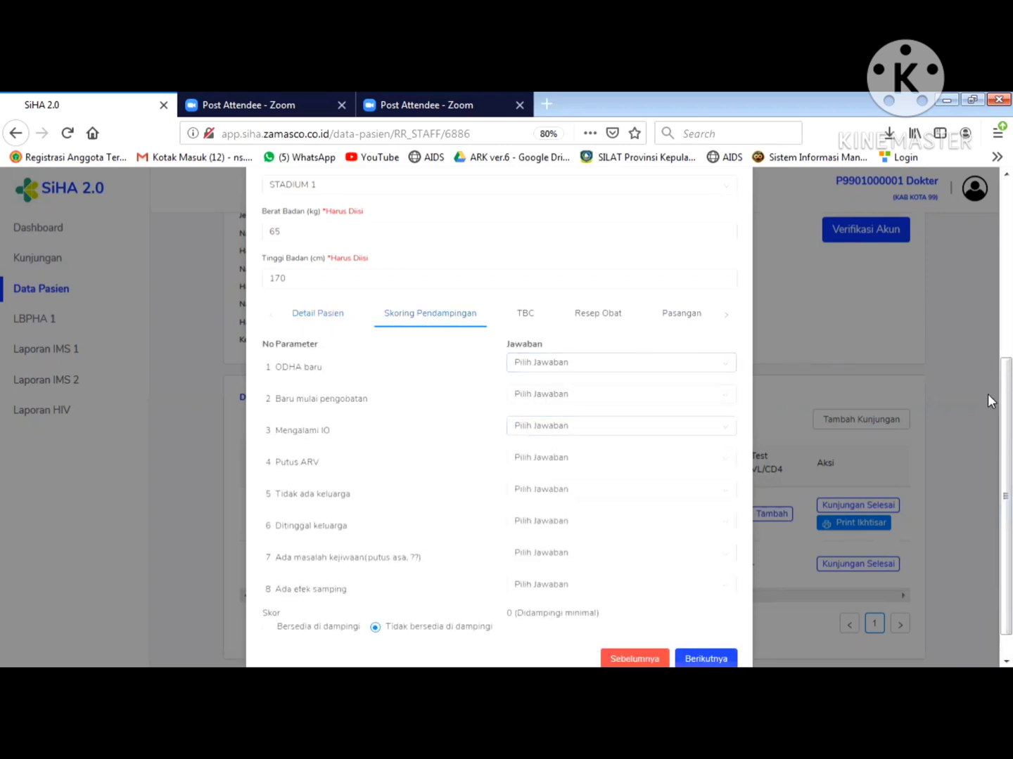
{"action": "scroll", "coordinate": [988, 421], "scroll_direction": "down", "scroll_amount": 1}
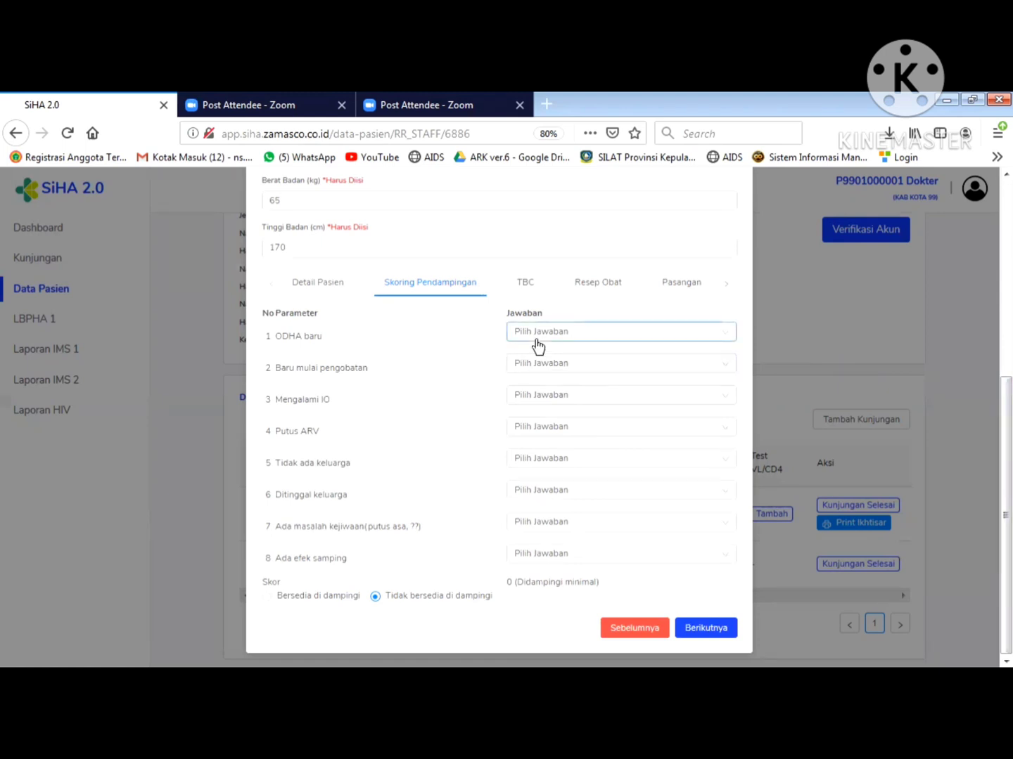
{"action": "left_click", "coordinate": [537, 341]}
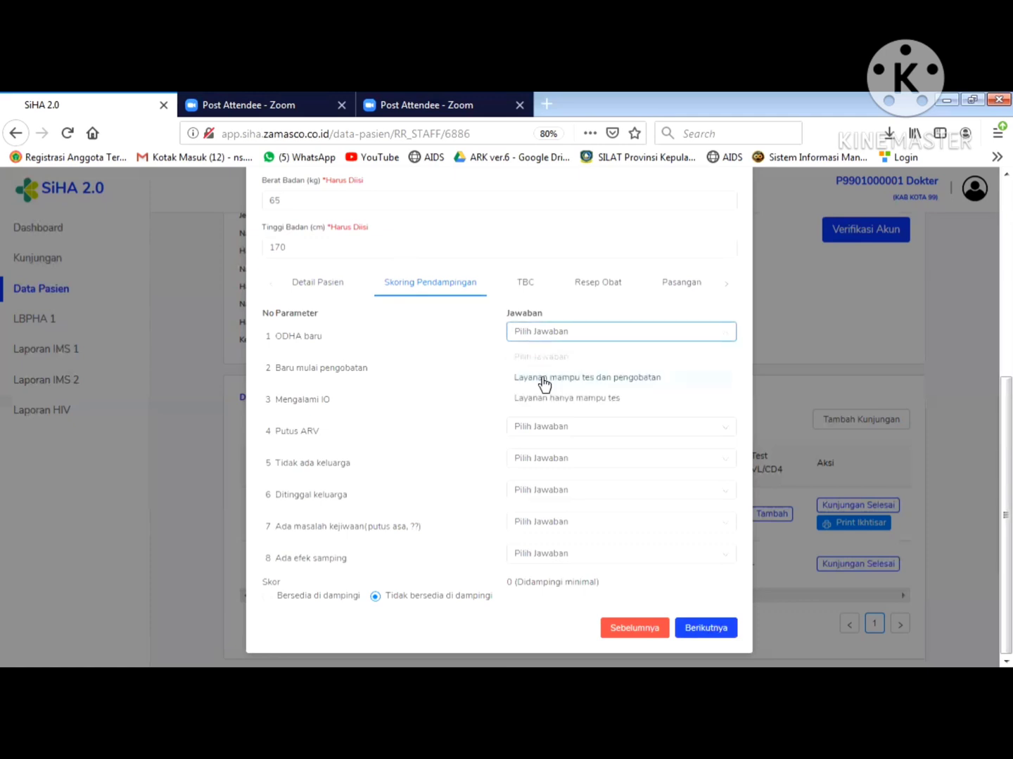
{"action": "left_click", "coordinate": [543, 380]}
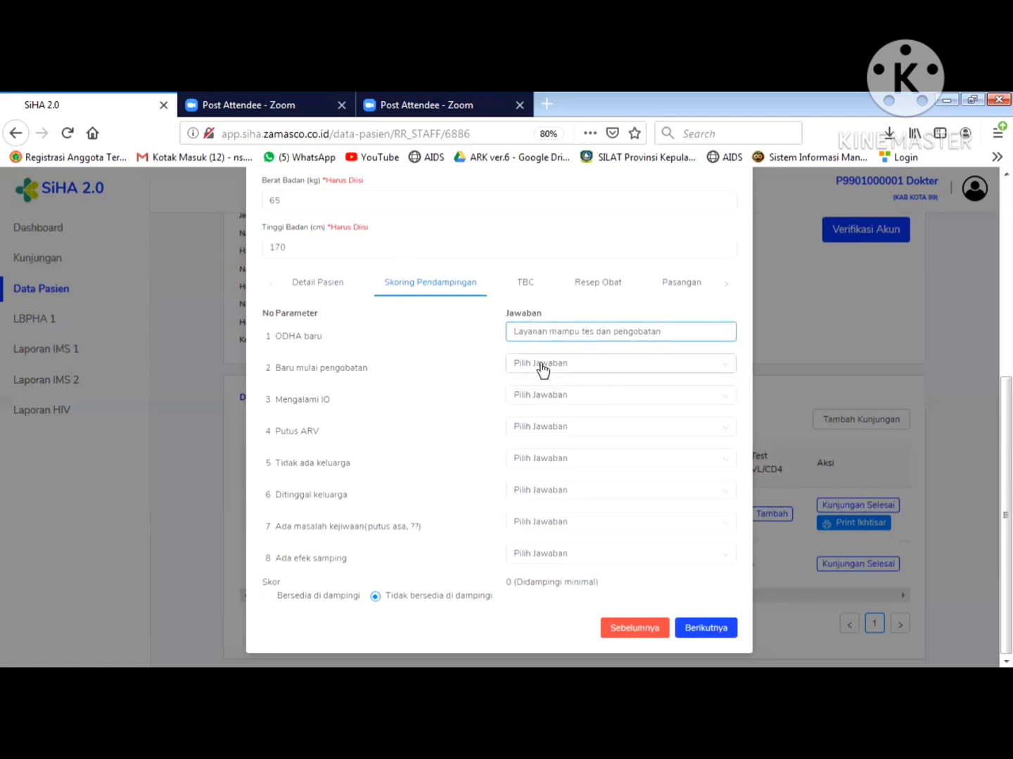
{"action": "left_click", "coordinate": [541, 367]}
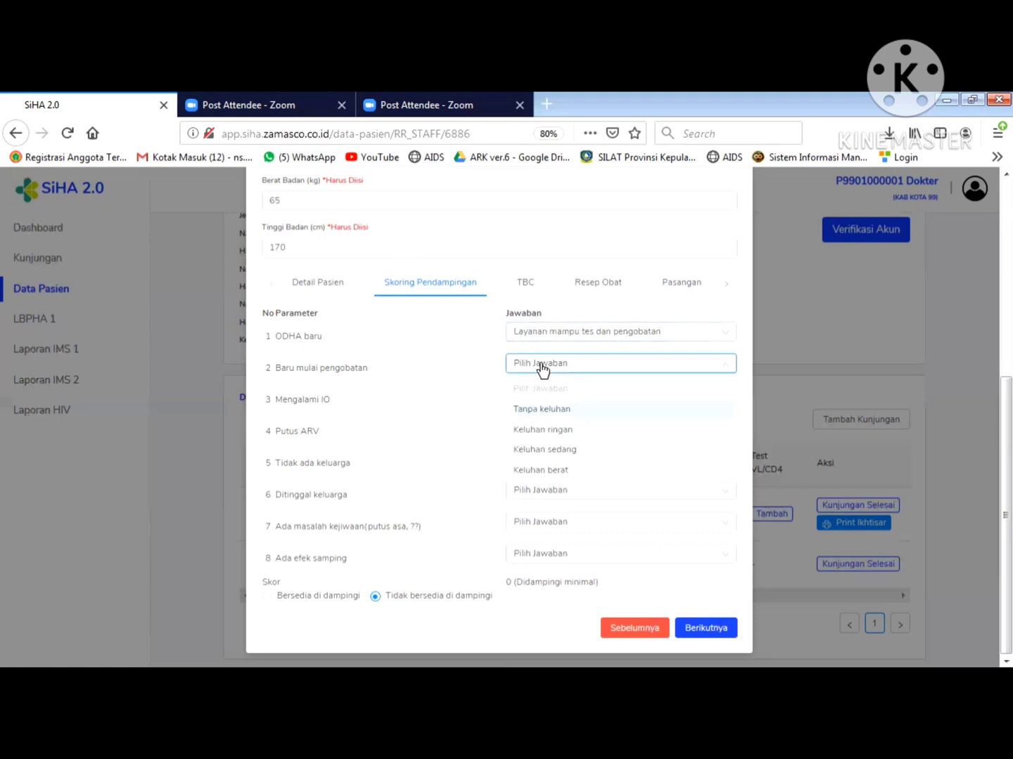
{"action": "left_click", "coordinate": [541, 413]}
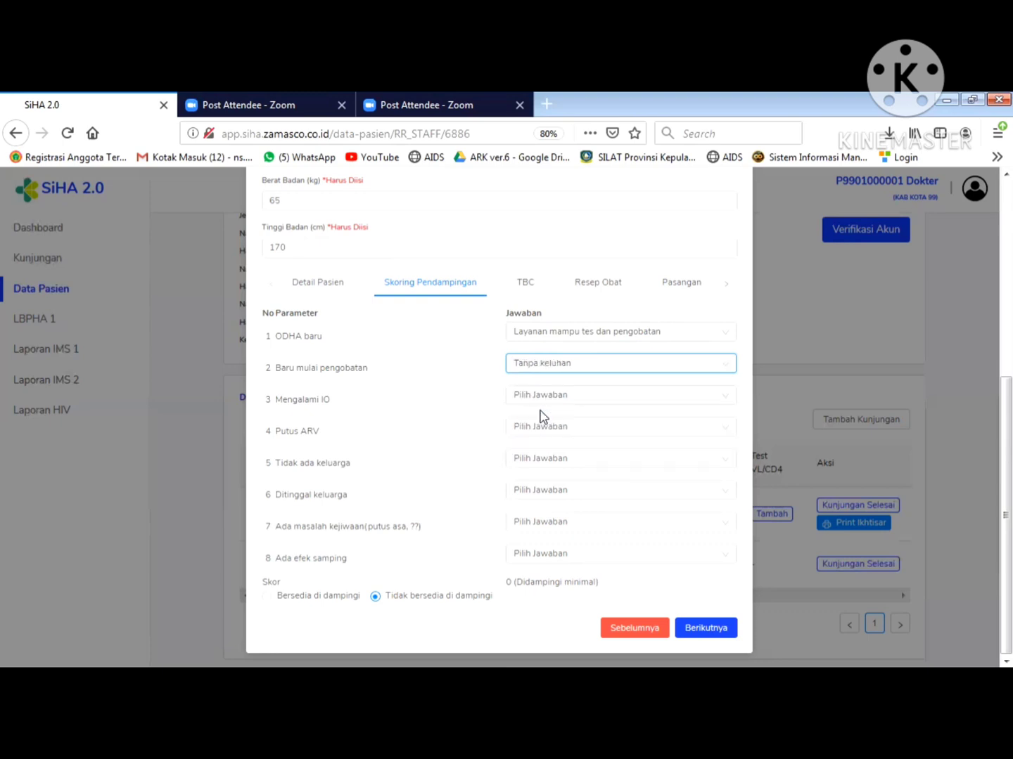
{"action": "left_click", "coordinate": [540, 397]}
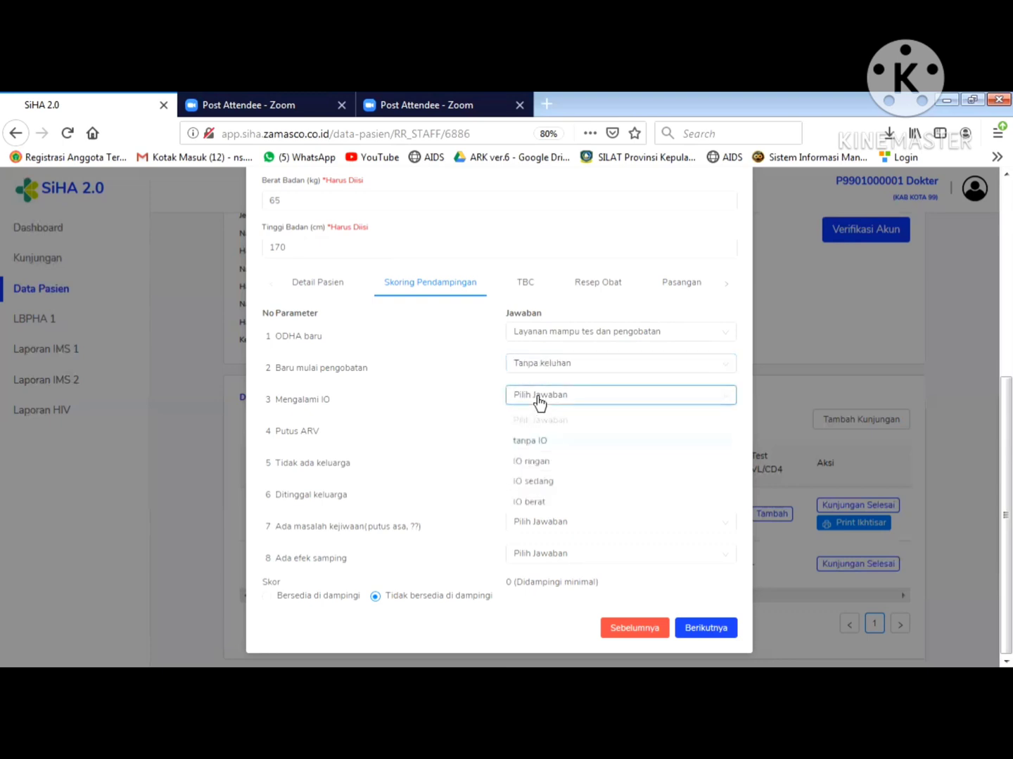
{"action": "left_click", "coordinate": [535, 446]}
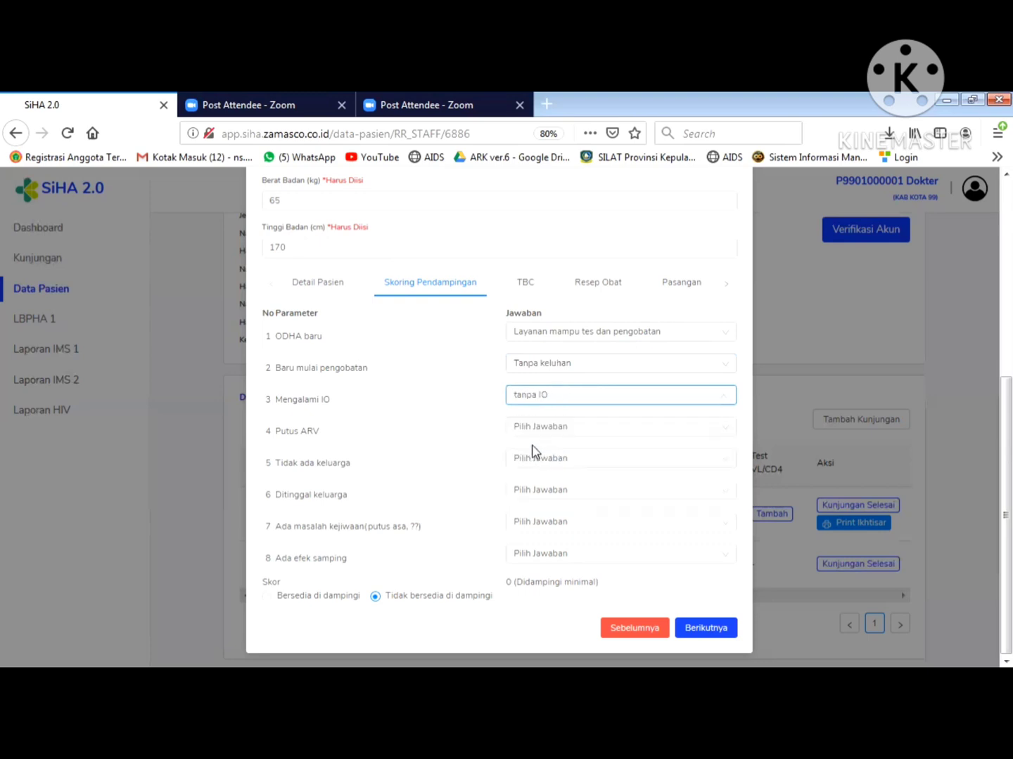
{"action": "left_click", "coordinate": [534, 436]}
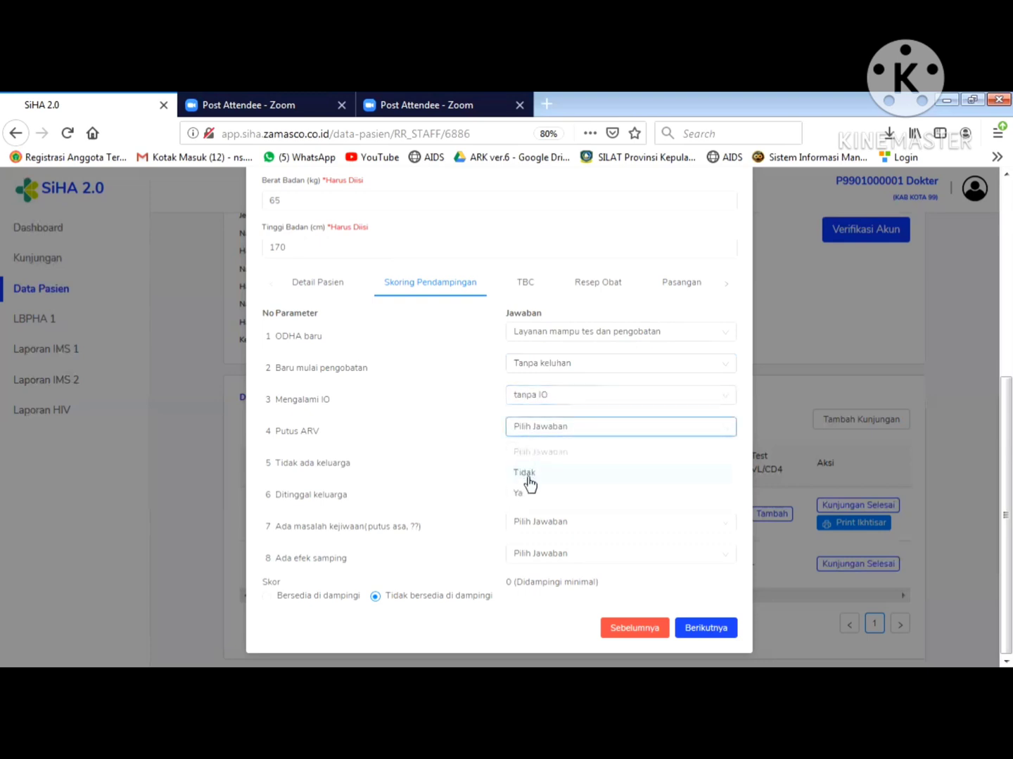
{"action": "left_click", "coordinate": [528, 473]}
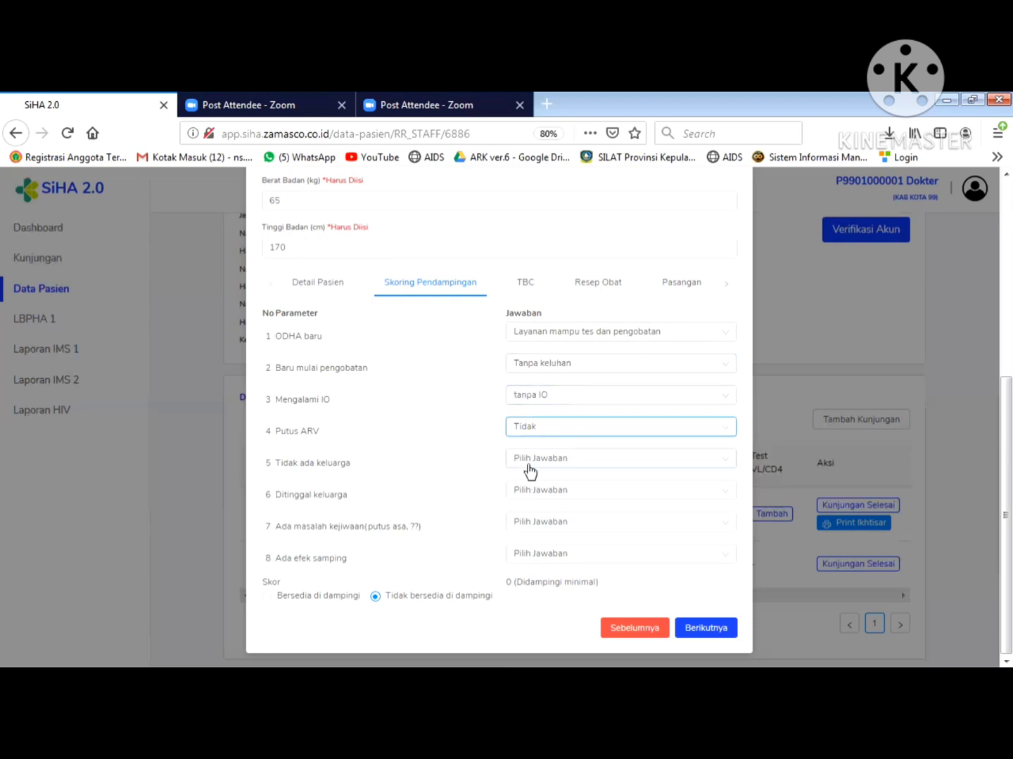
- Answer Ada for family, Tidak for abandonment, Tidak ada for mental health, Tidak for side effects
{"action": "left_click", "coordinate": [528, 471]}
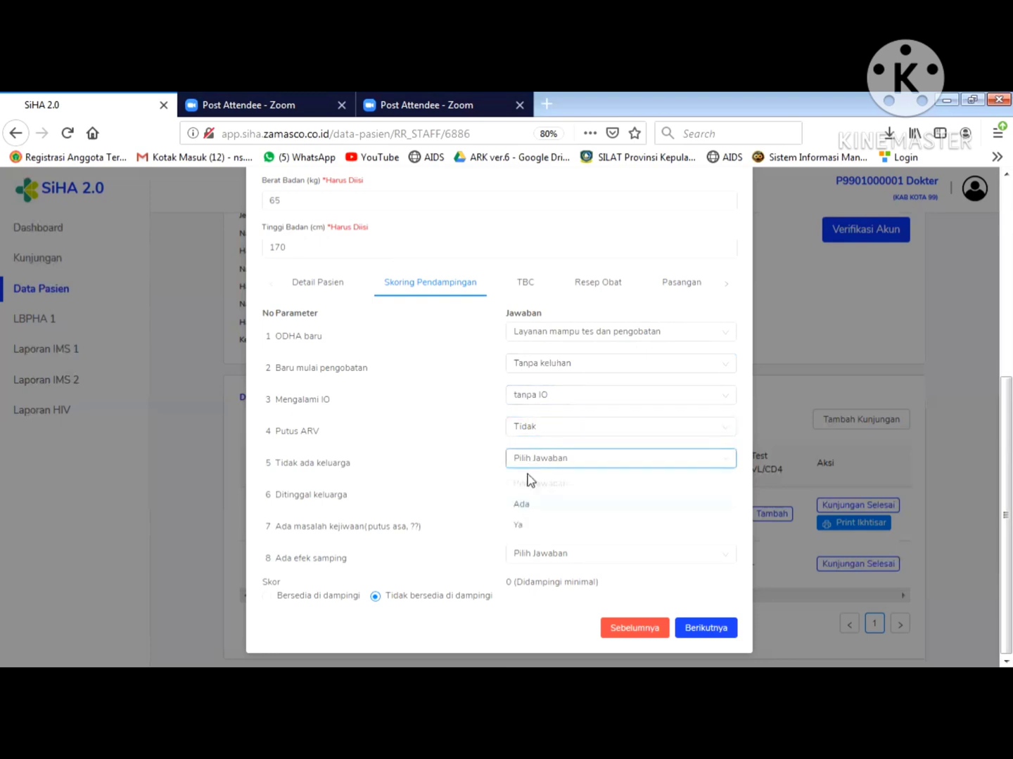
{"action": "left_click", "coordinate": [529, 504]}
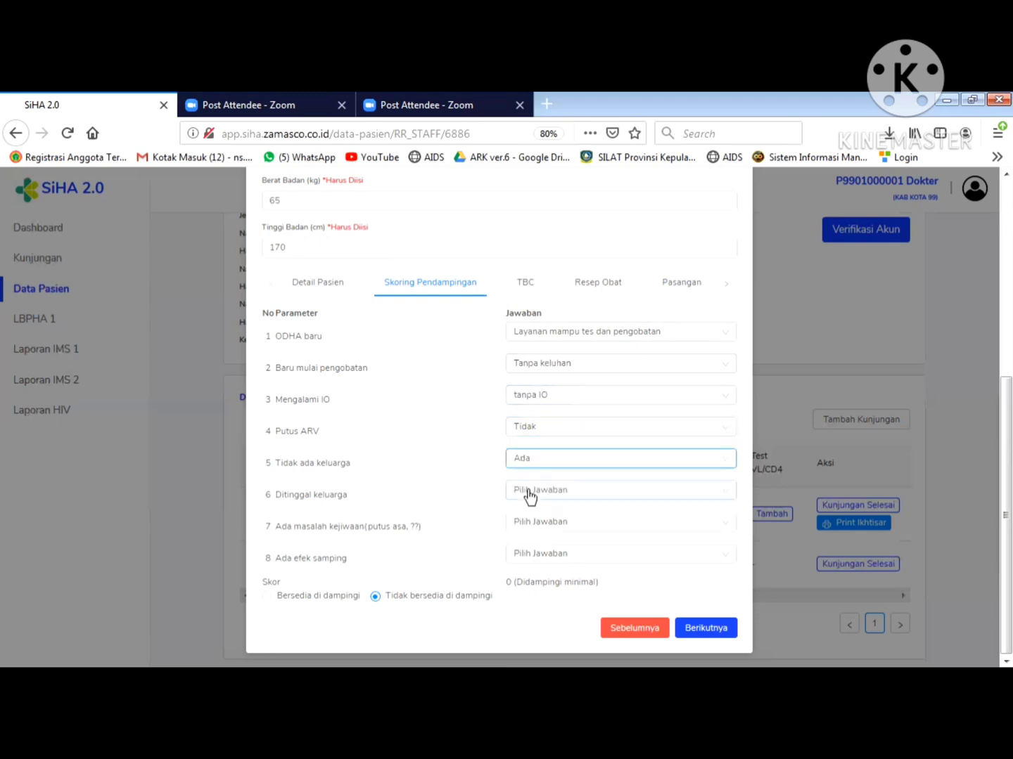
{"action": "left_click", "coordinate": [528, 491]}
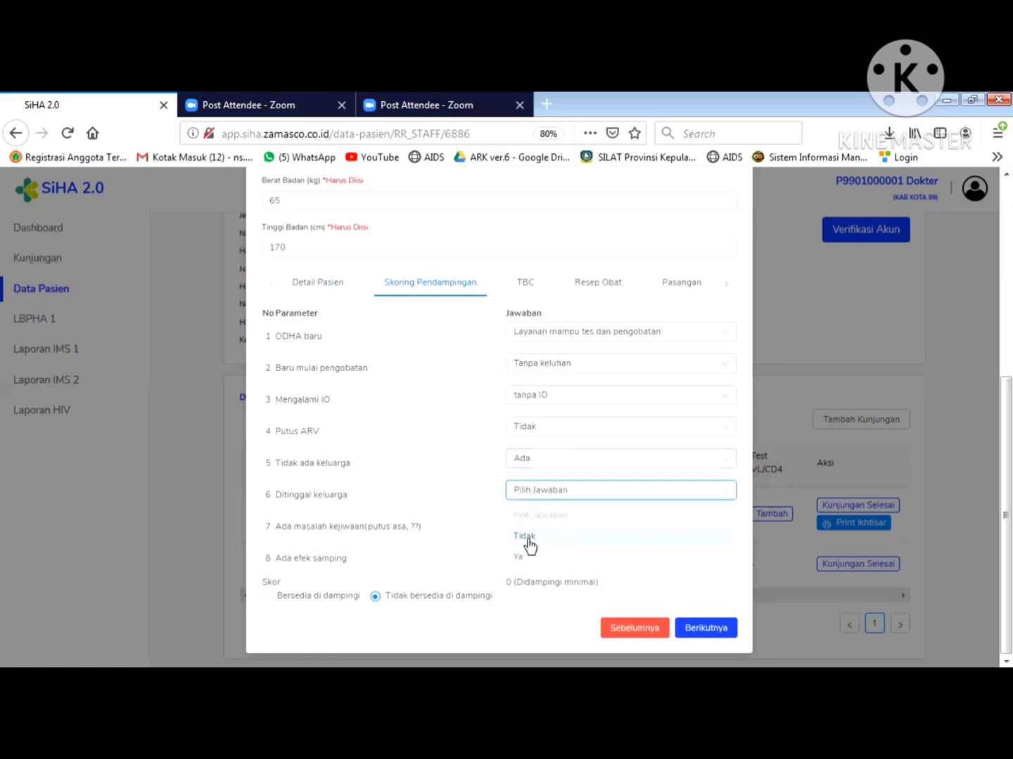
{"action": "left_click", "coordinate": [528, 537]}
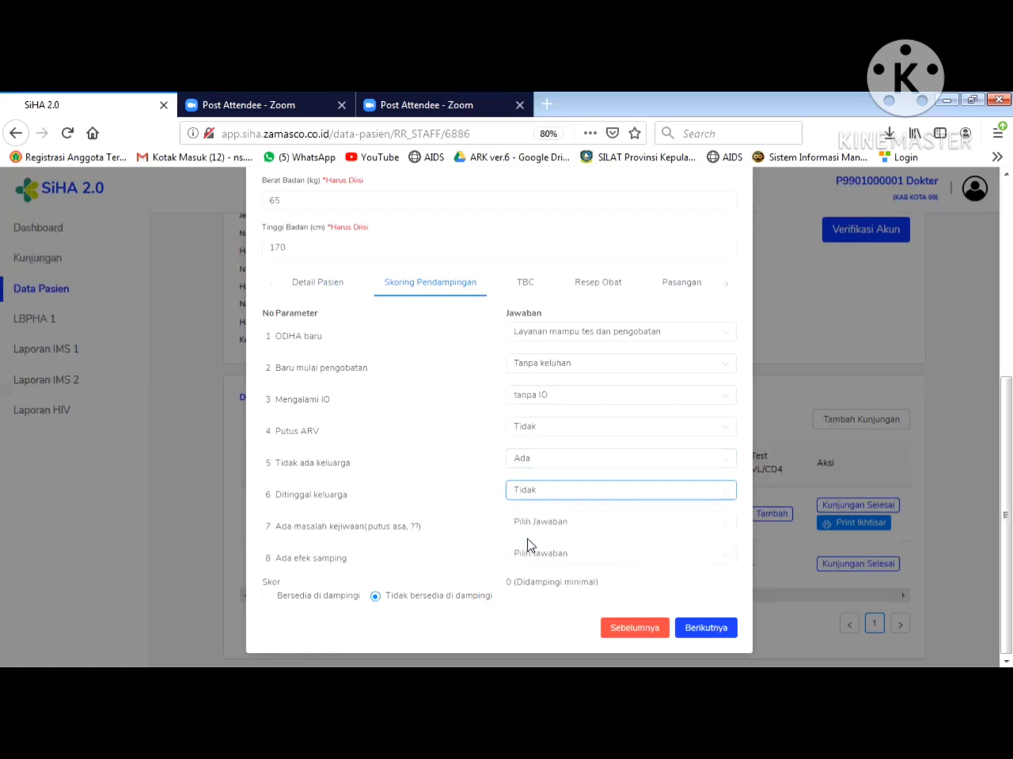
{"action": "left_click", "coordinate": [529, 523]}
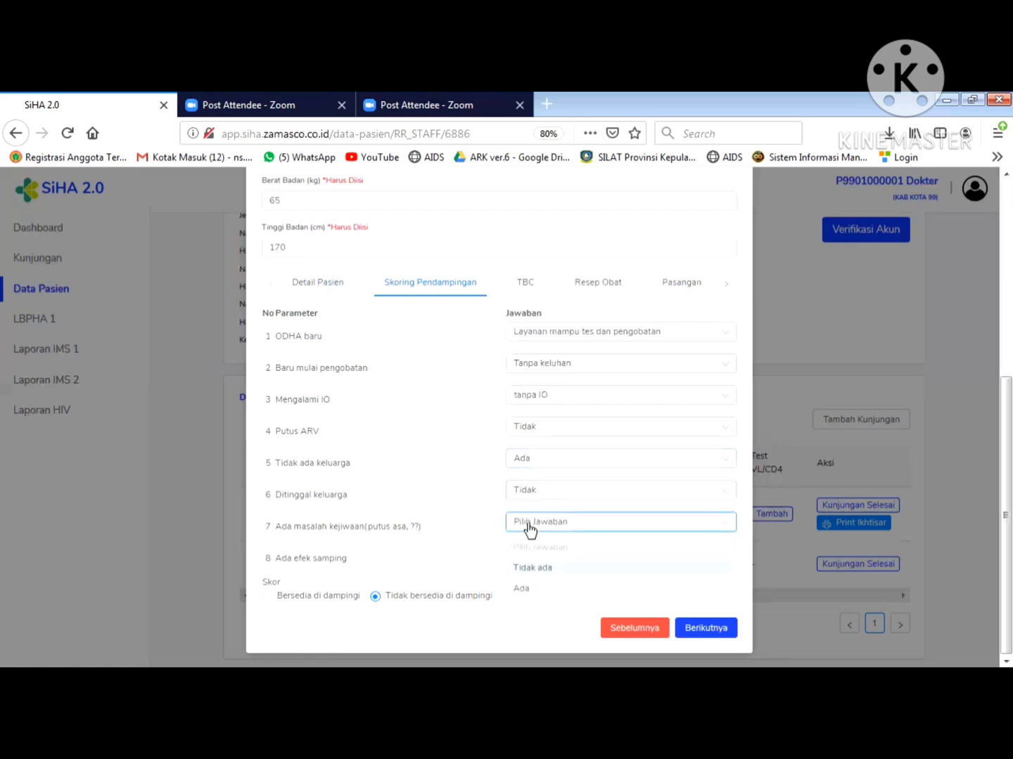
{"action": "left_click", "coordinate": [540, 573]}
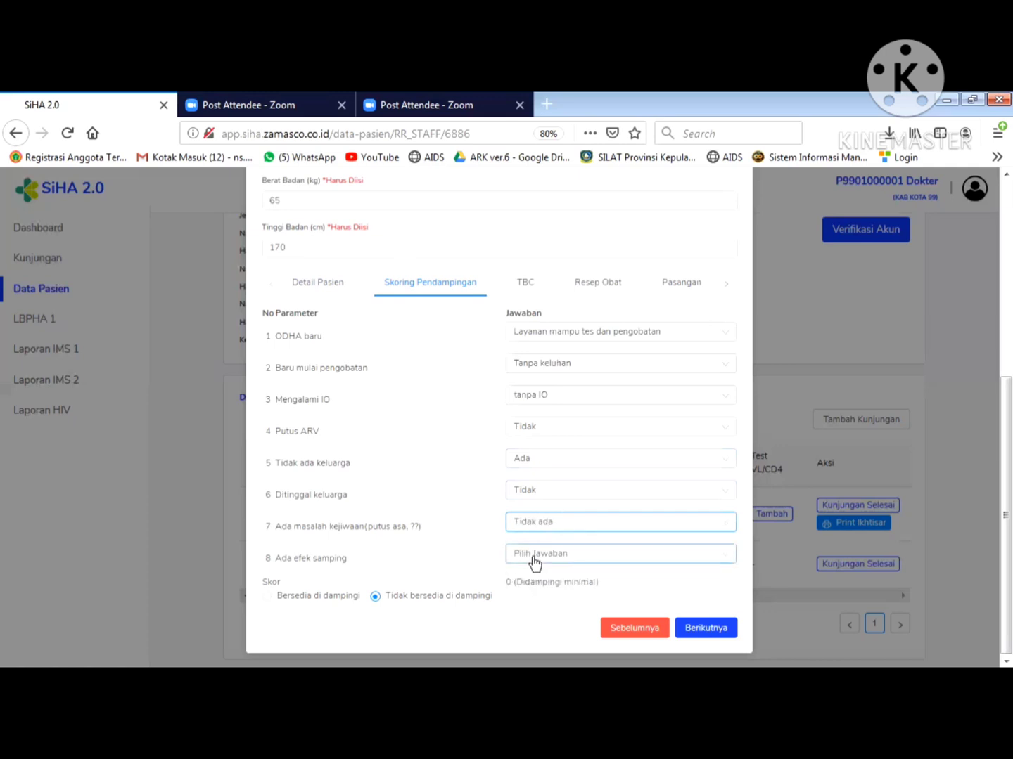
{"action": "left_click", "coordinate": [534, 560]}
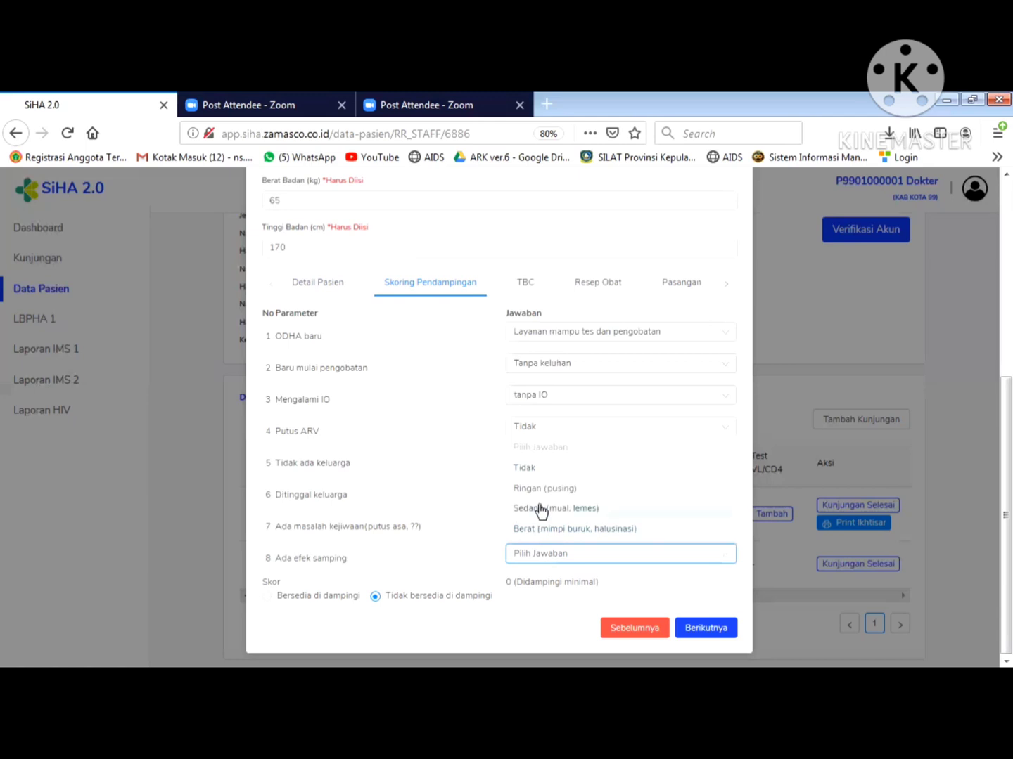
{"action": "left_click", "coordinate": [537, 468]}
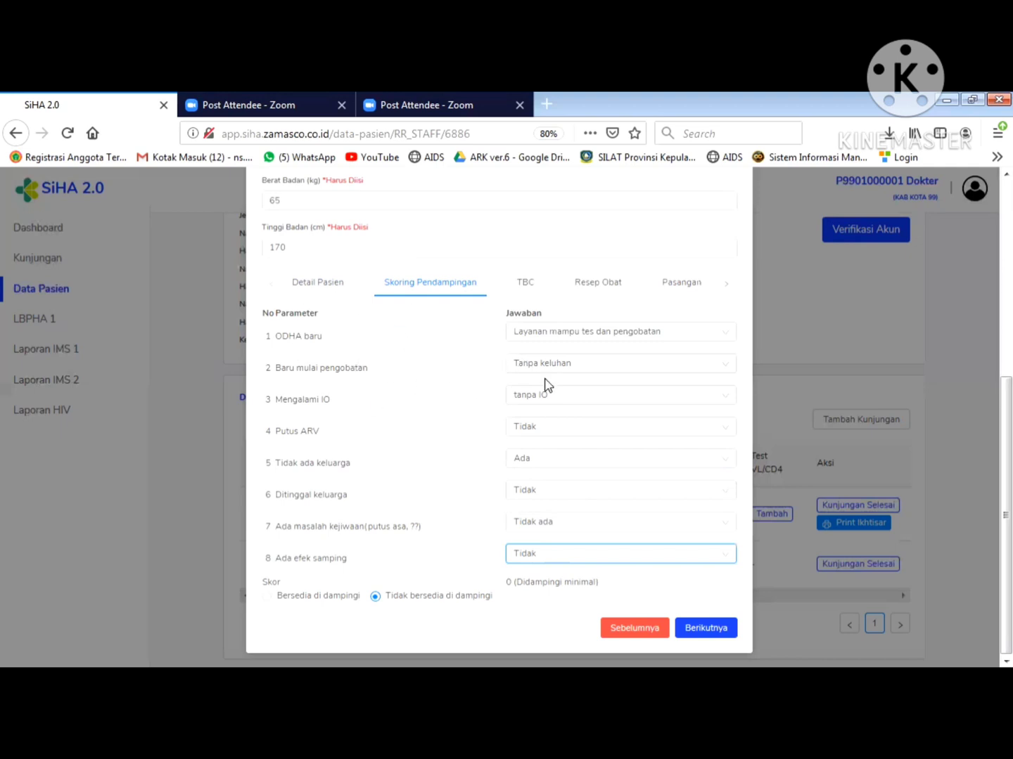
- Mark the patient Bersedia di dampingi and choose KADER KESEHATAN as LSM Pendamping / Kader
{"action": "left_click", "coordinate": [267, 597]}
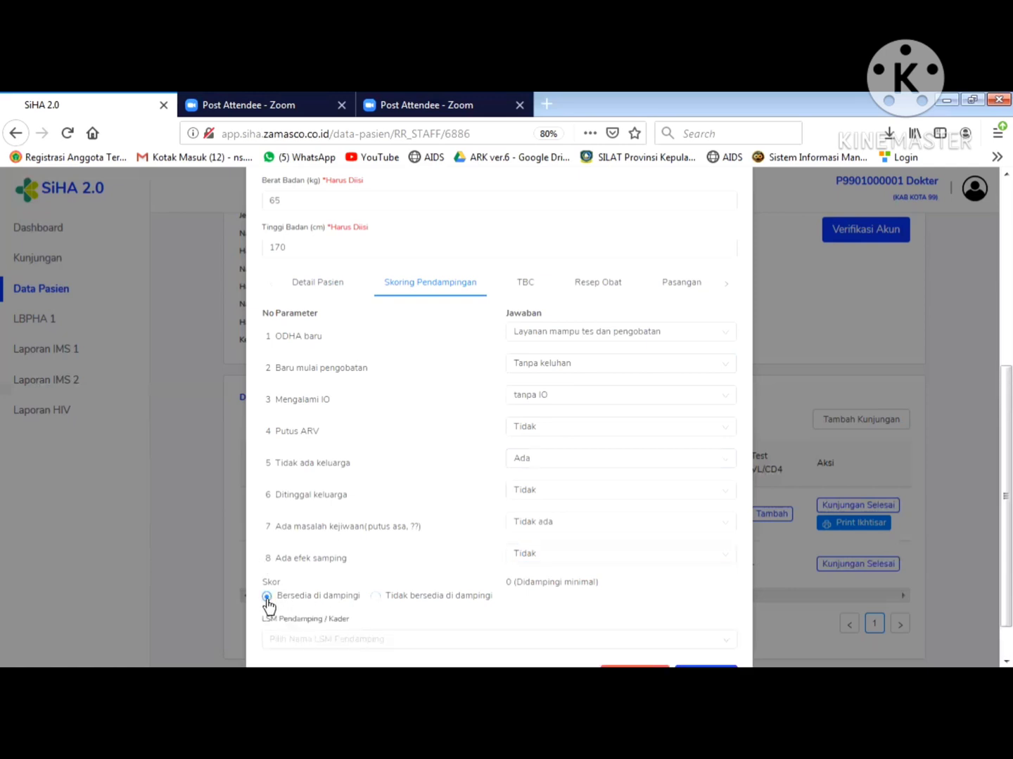
{"action": "scroll", "coordinate": [988, 499], "scroll_direction": "down", "scroll_amount": 1}
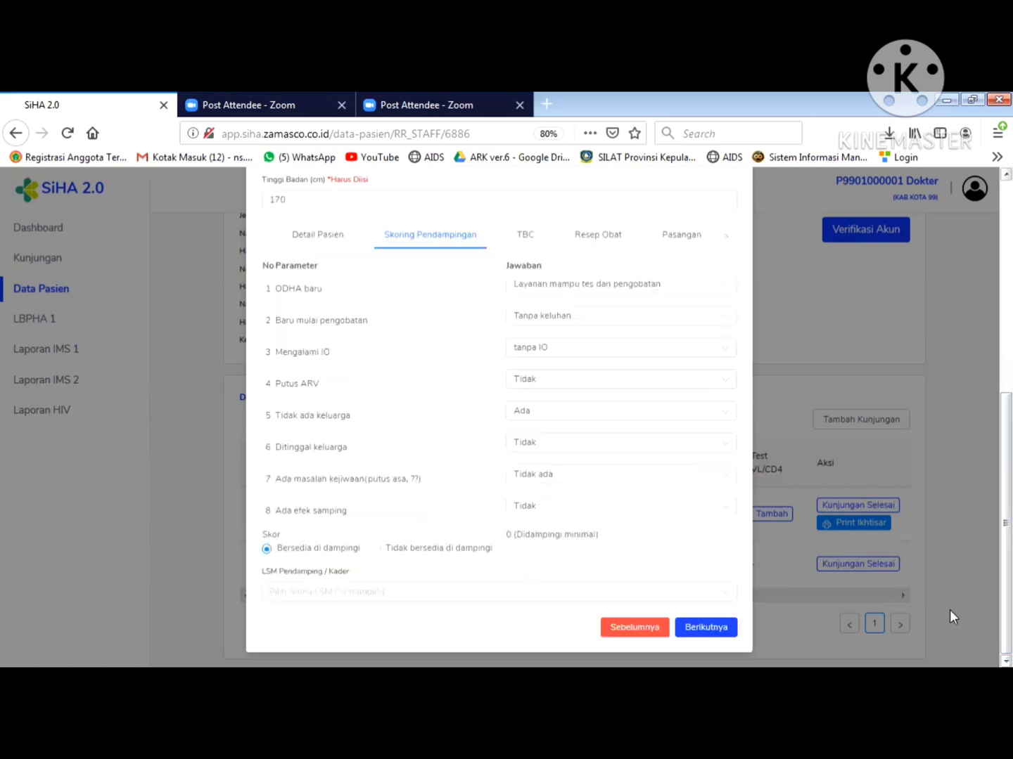
{"action": "left_click", "coordinate": [293, 592]}
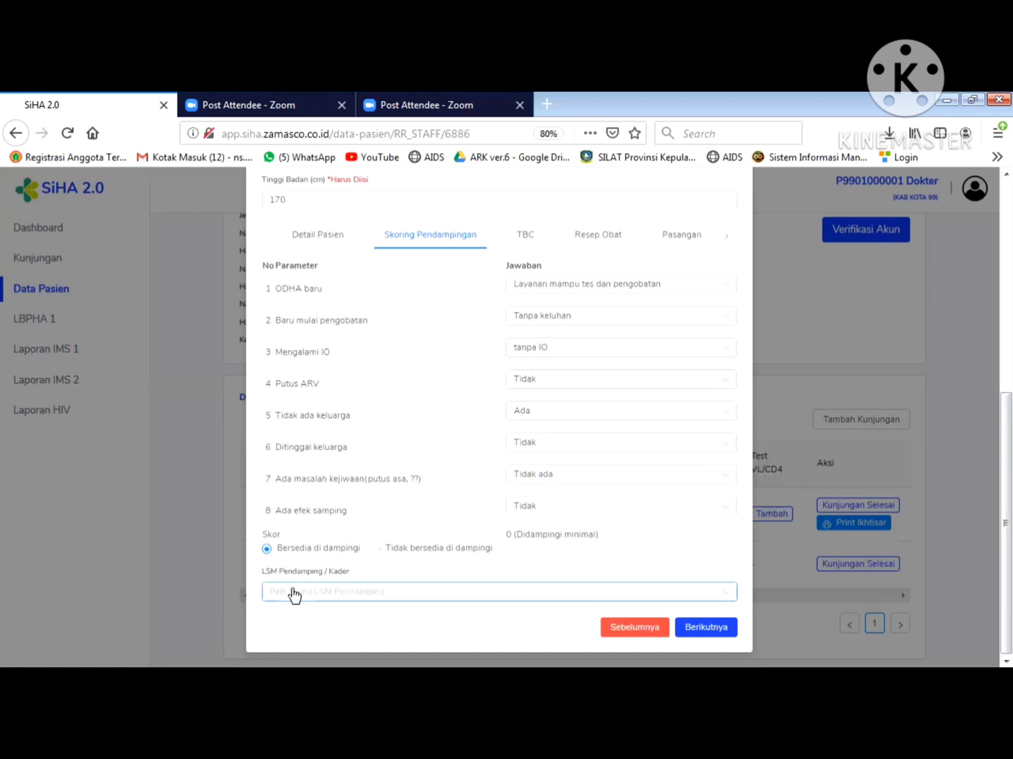
{"action": "left_click", "coordinate": [293, 592]}
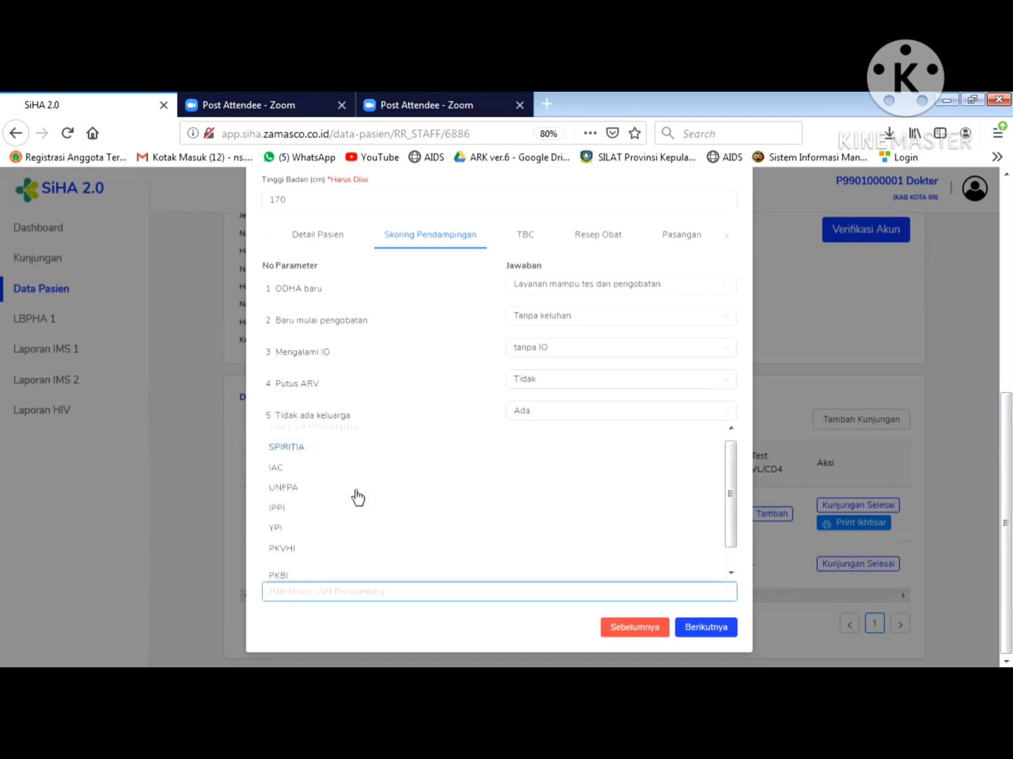
{"action": "scroll", "coordinate": [731, 496], "scroll_direction": "down", "scroll_amount": 1}
{"action": "left_click_drag", "start_coordinate": [731, 498], "coordinate": [730, 547]}
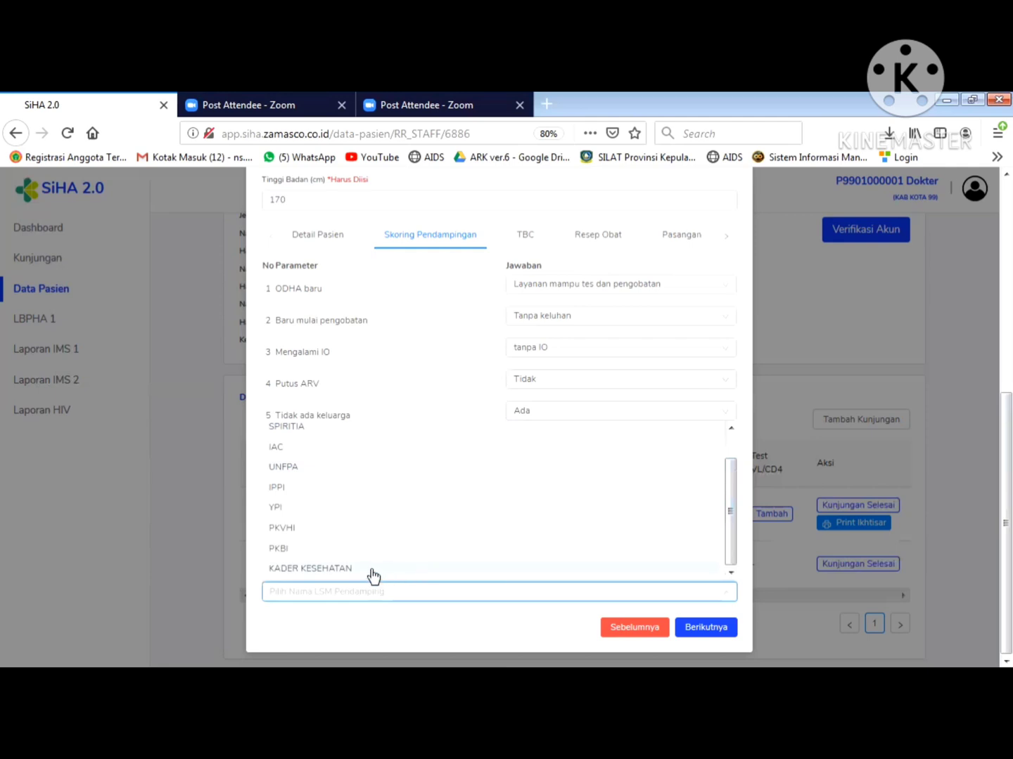
{"action": "left_click", "coordinate": [344, 572]}
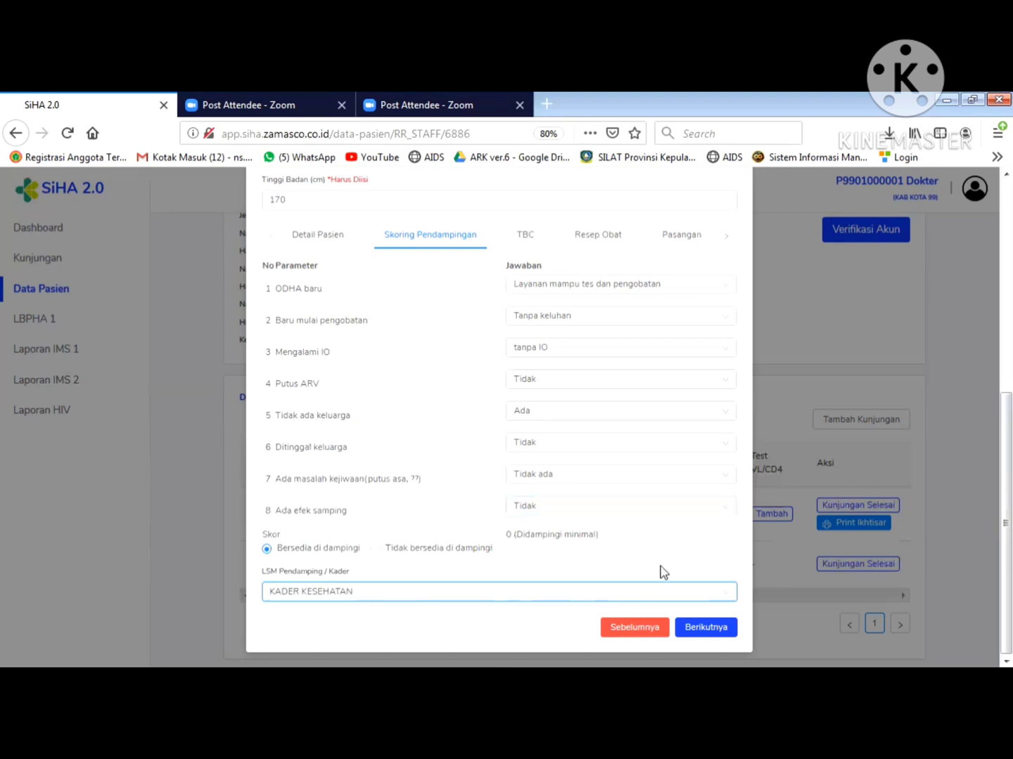
- Set Status TB to NEGATIF TB in the TBC section
{"action": "left_click", "coordinate": [701, 630]}
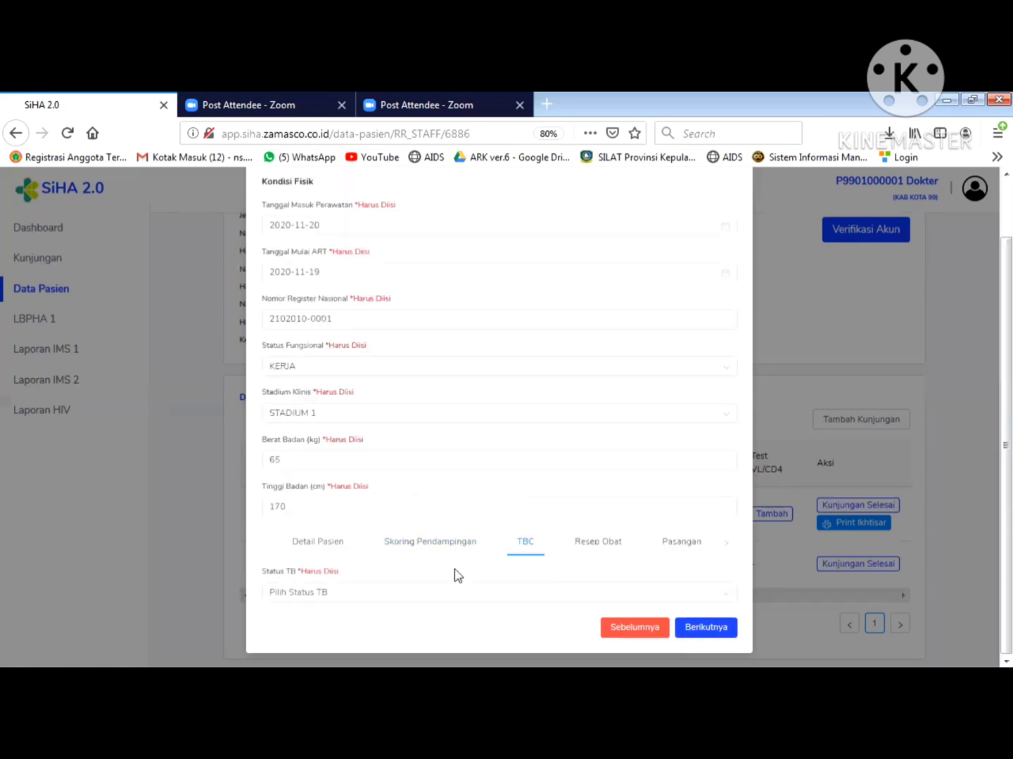
{"action": "left_click", "coordinate": [435, 598]}
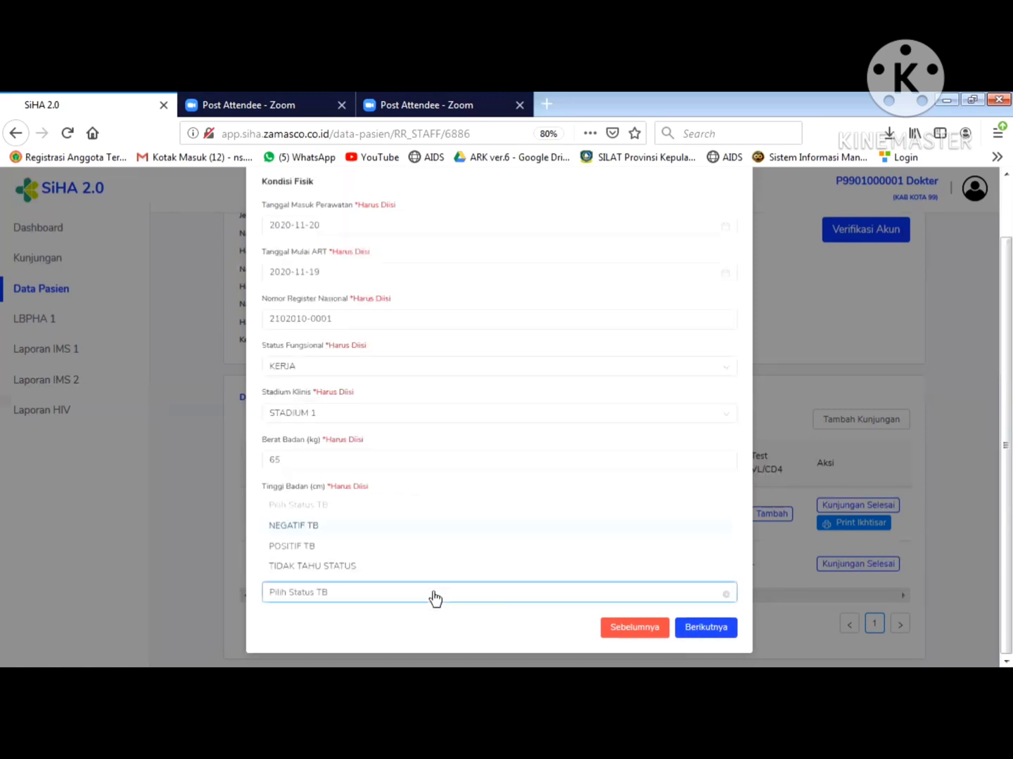
{"action": "left_click", "coordinate": [319, 528]}
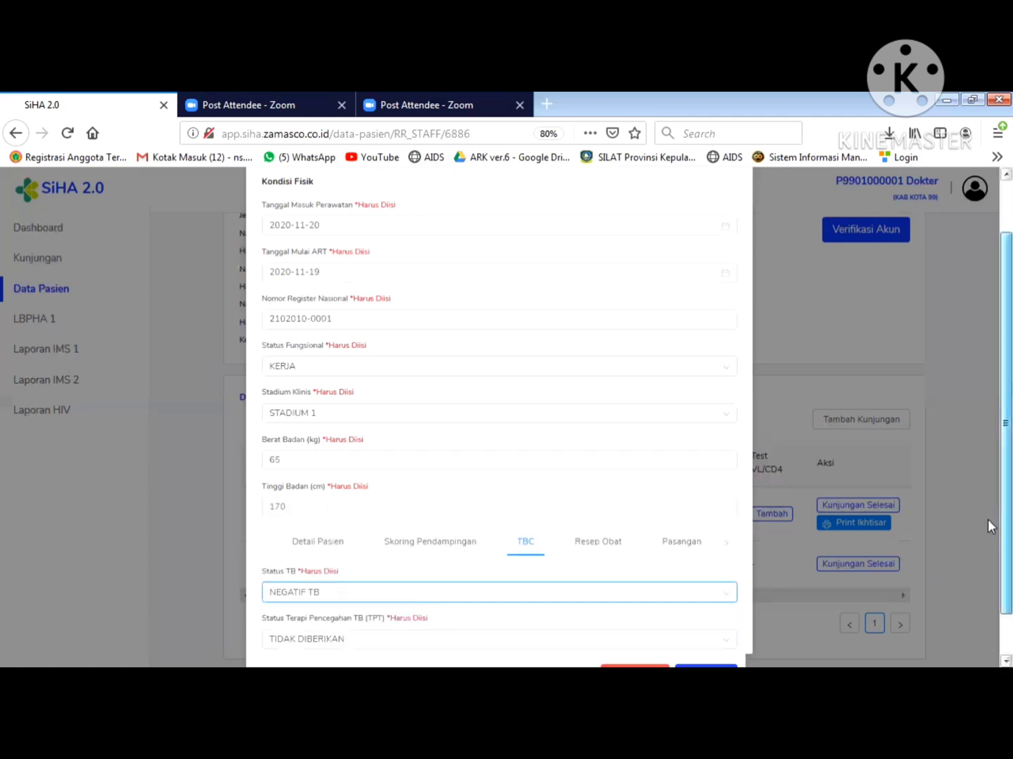
{"action": "scroll", "coordinate": [987, 526], "scroll_direction": "down", "scroll_amount": 1}
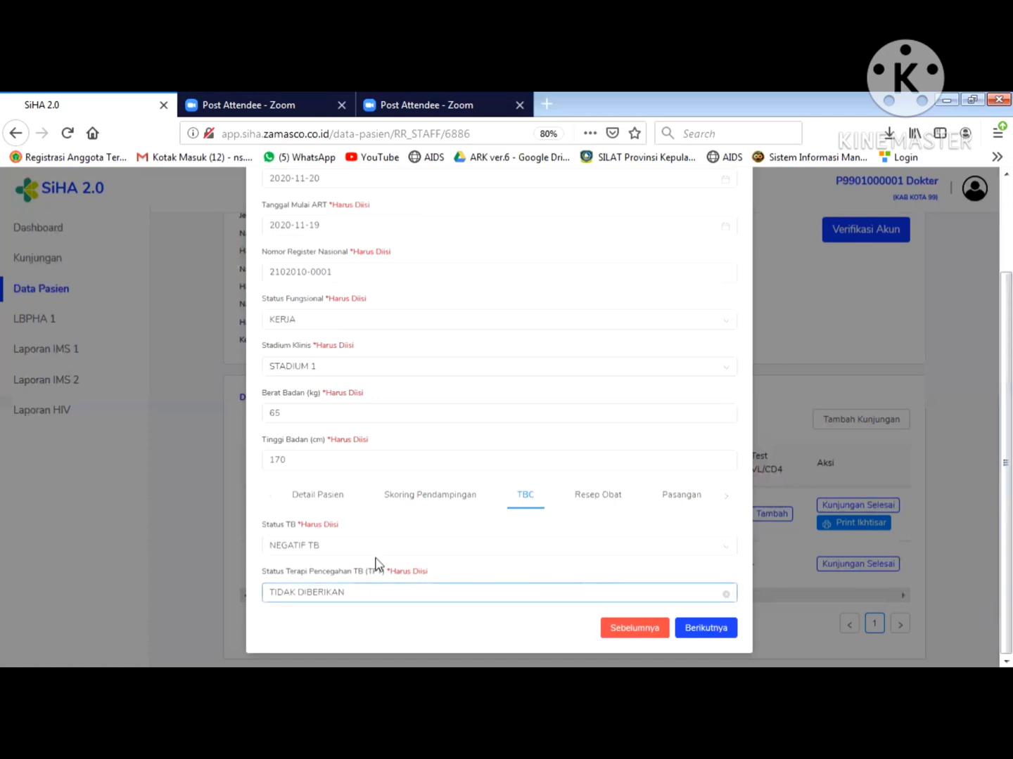
- Try INH preventive therapy with a start date of 2020-11-20
{"action": "left_click", "coordinate": [359, 598]}
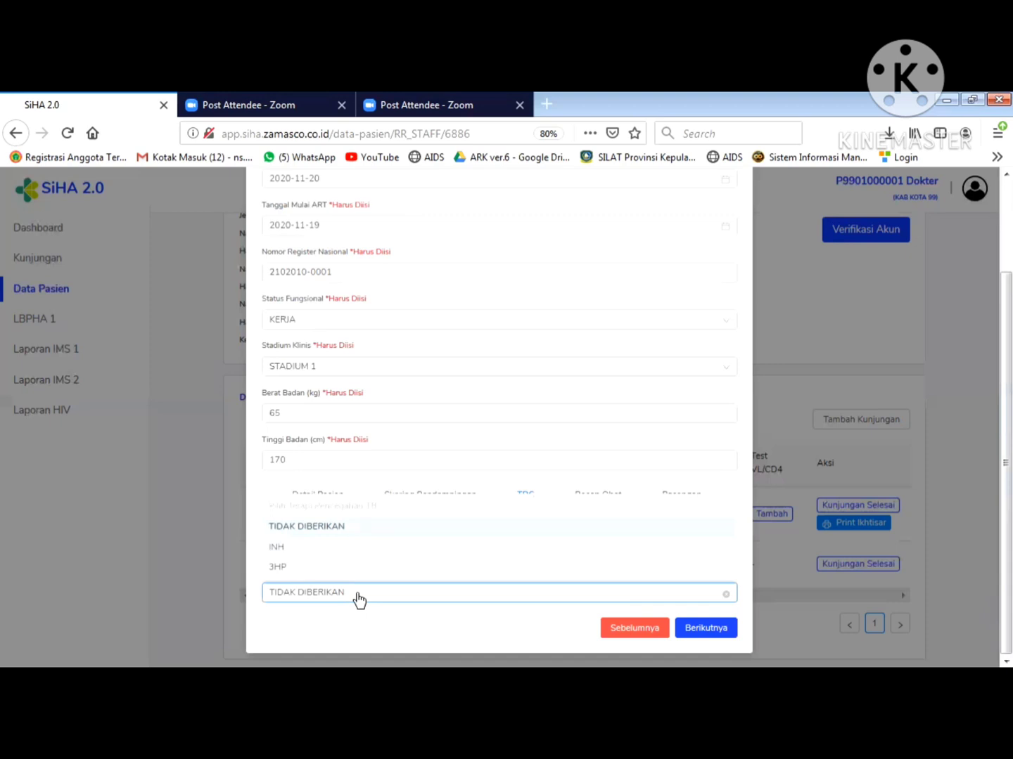
{"action": "left_click", "coordinate": [334, 532]}
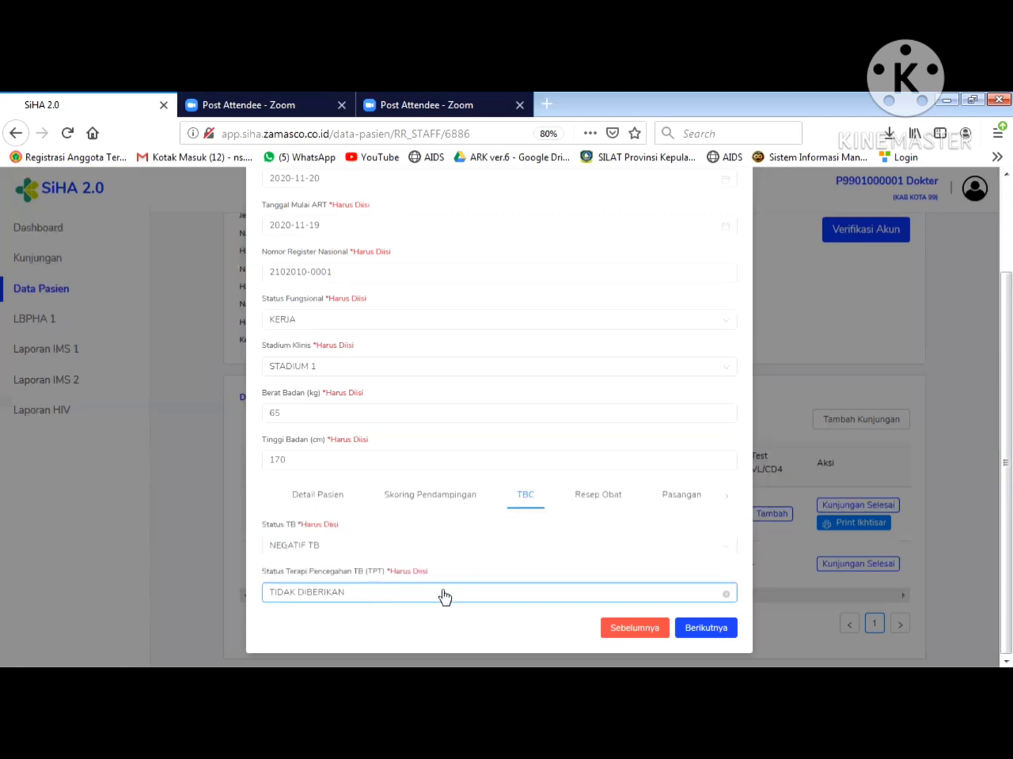
{"action": "left_click", "coordinate": [445, 596]}
{"action": "left_click", "coordinate": [315, 548]}
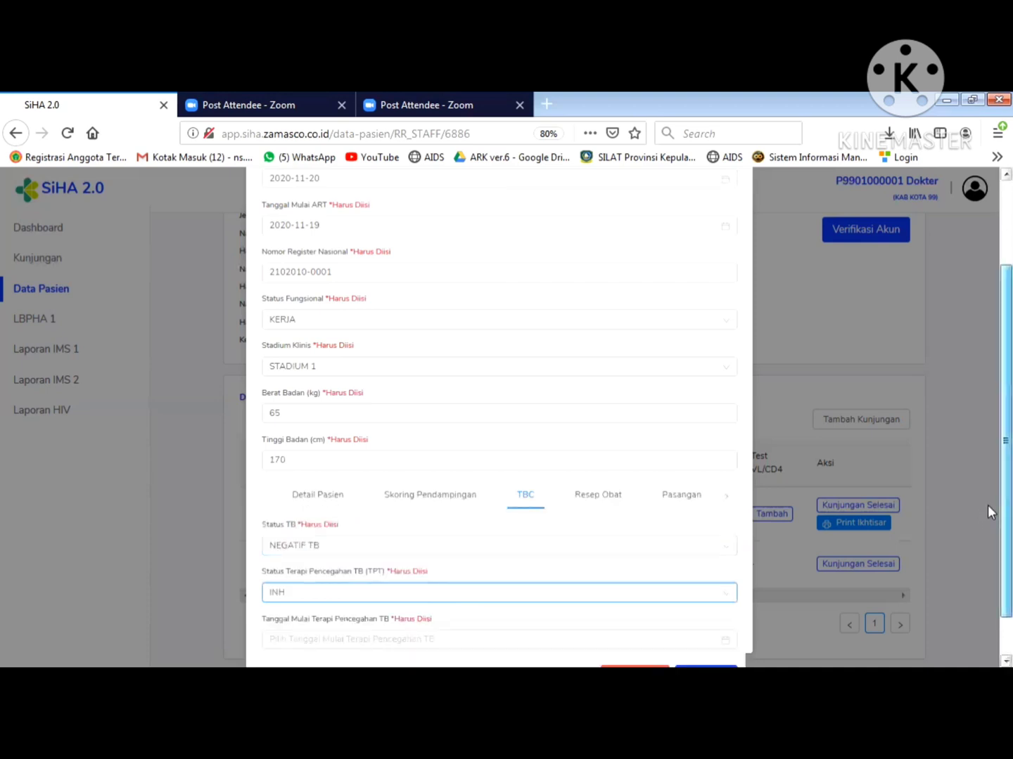
{"action": "scroll", "coordinate": [987, 505], "scroll_direction": "down", "scroll_amount": 2}
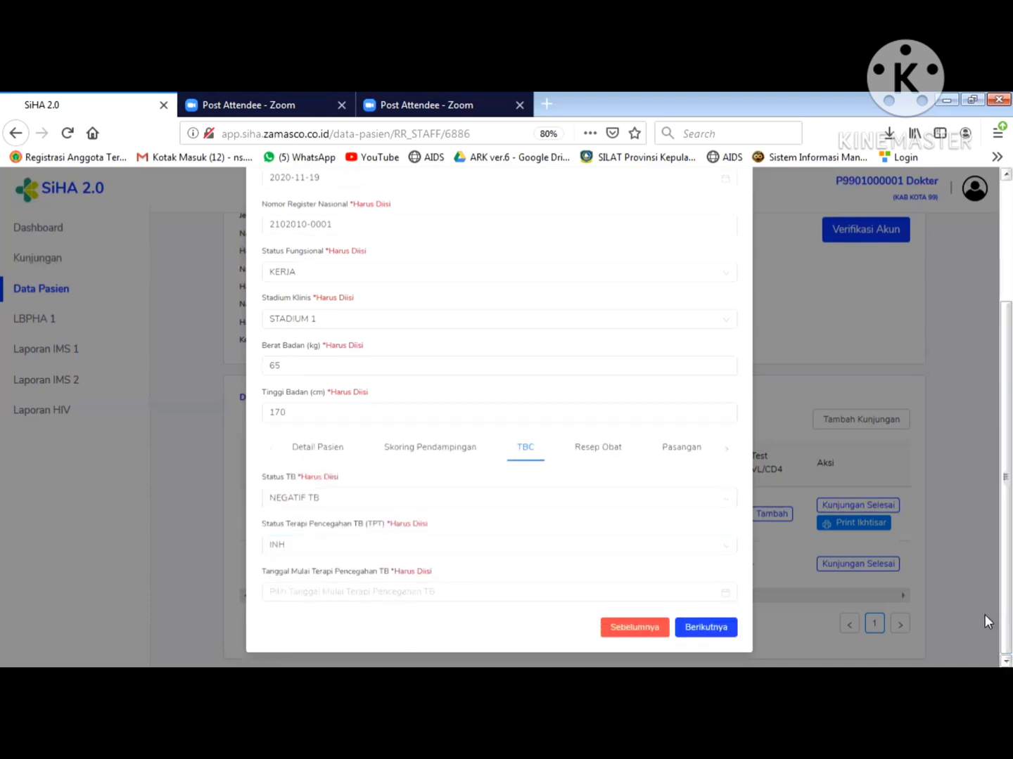
{"action": "left_click", "coordinate": [371, 600]}
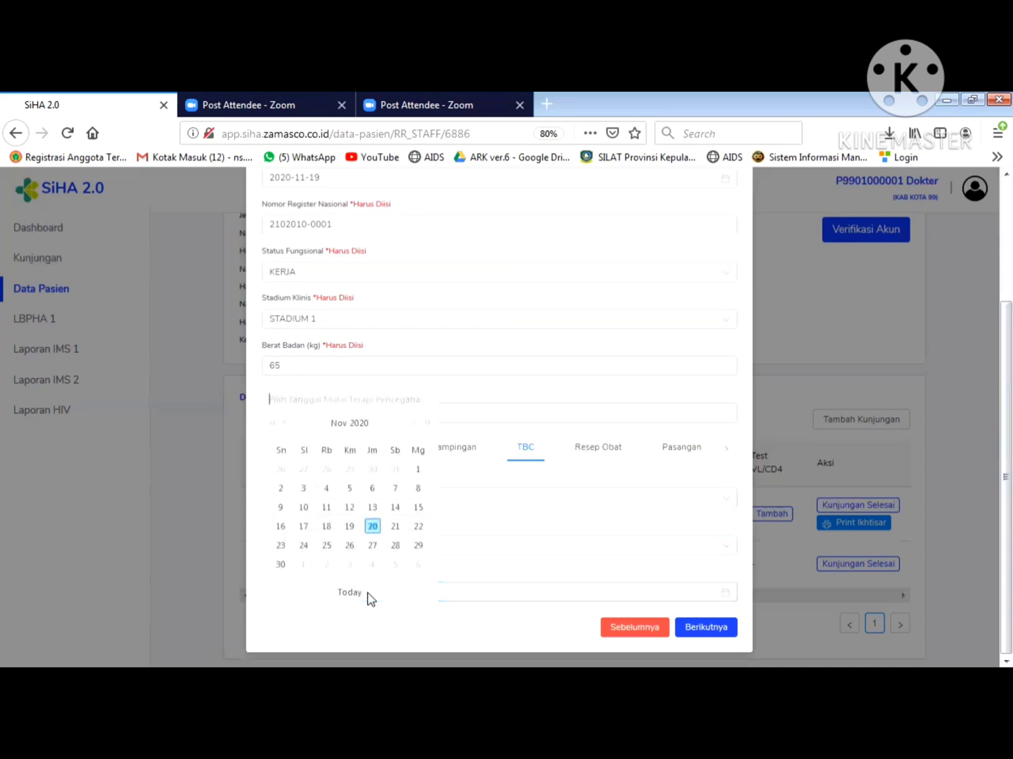
{"action": "left_click", "coordinate": [373, 532]}
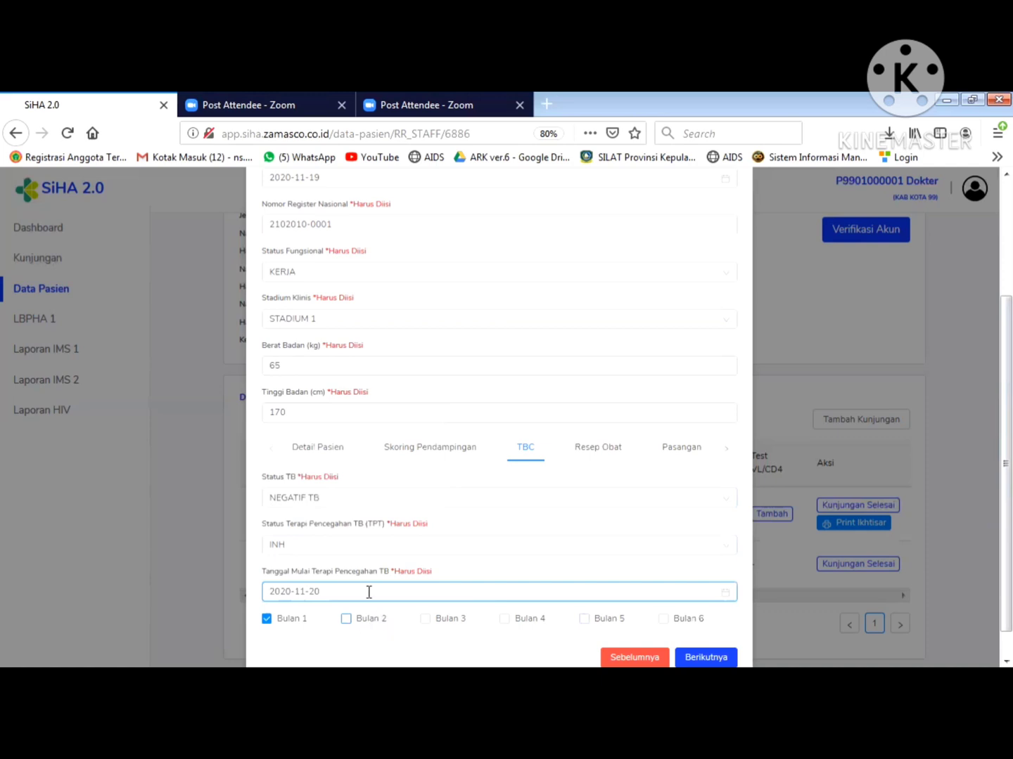
- Revert TB preventive therapy to TIDAK DIBERIKAN and continue to Resep Obat
{"action": "left_click", "coordinate": [367, 593]}
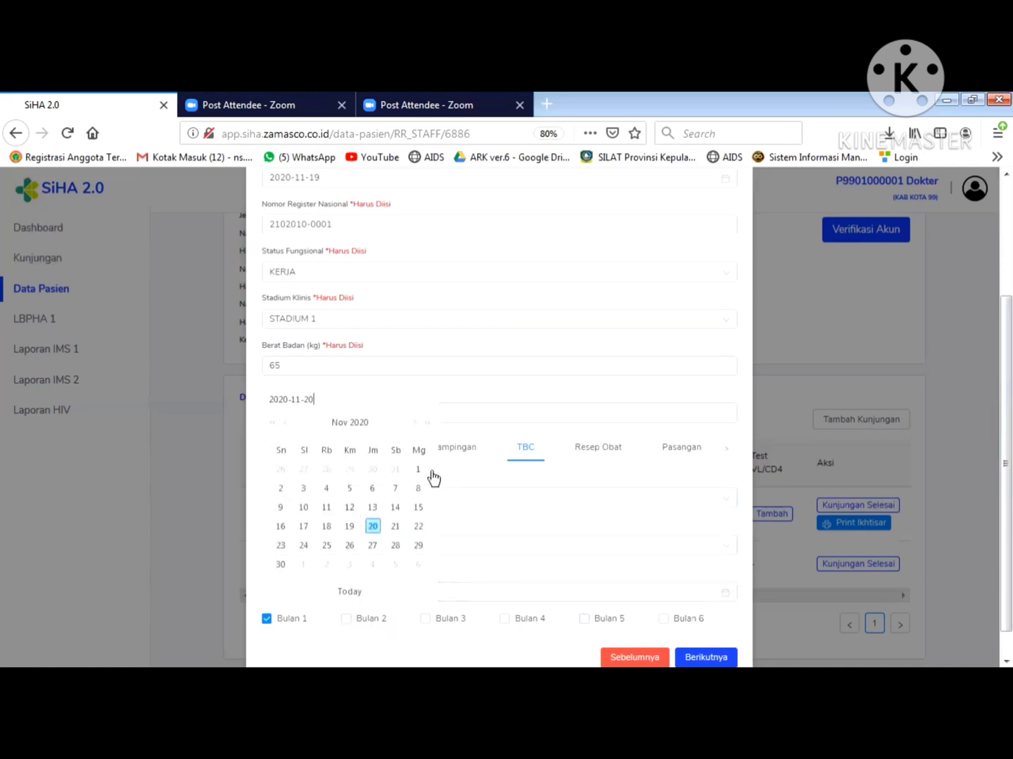
{"action": "left_click", "coordinate": [496, 575]}
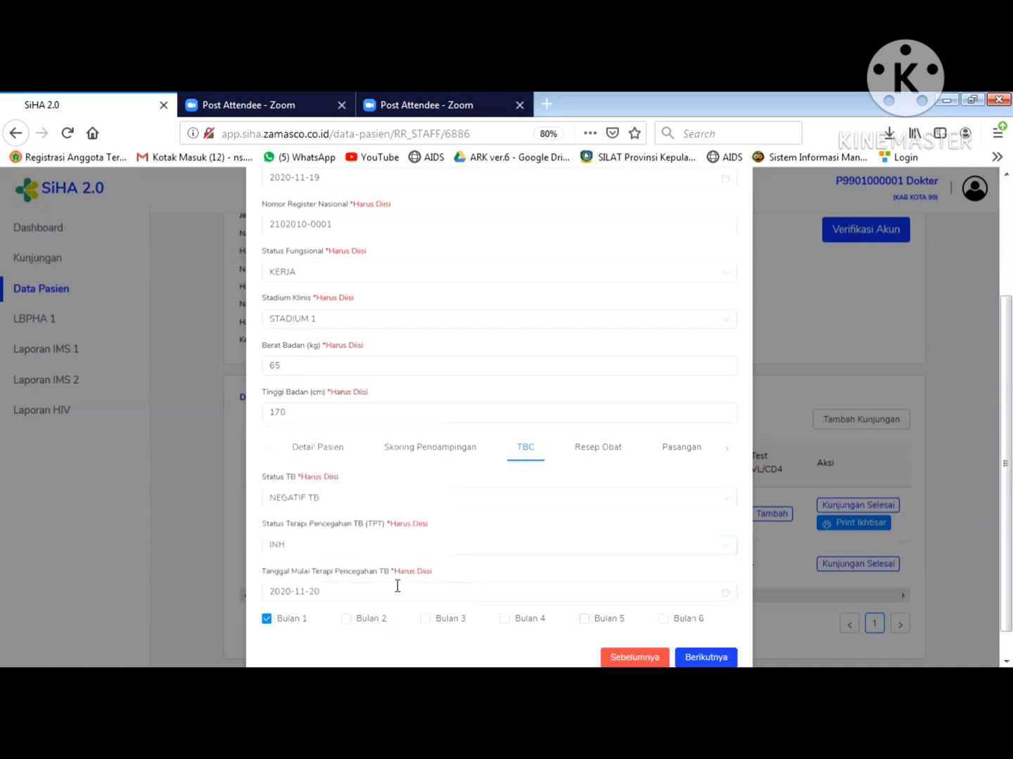
{"action": "left_click", "coordinate": [375, 592]}
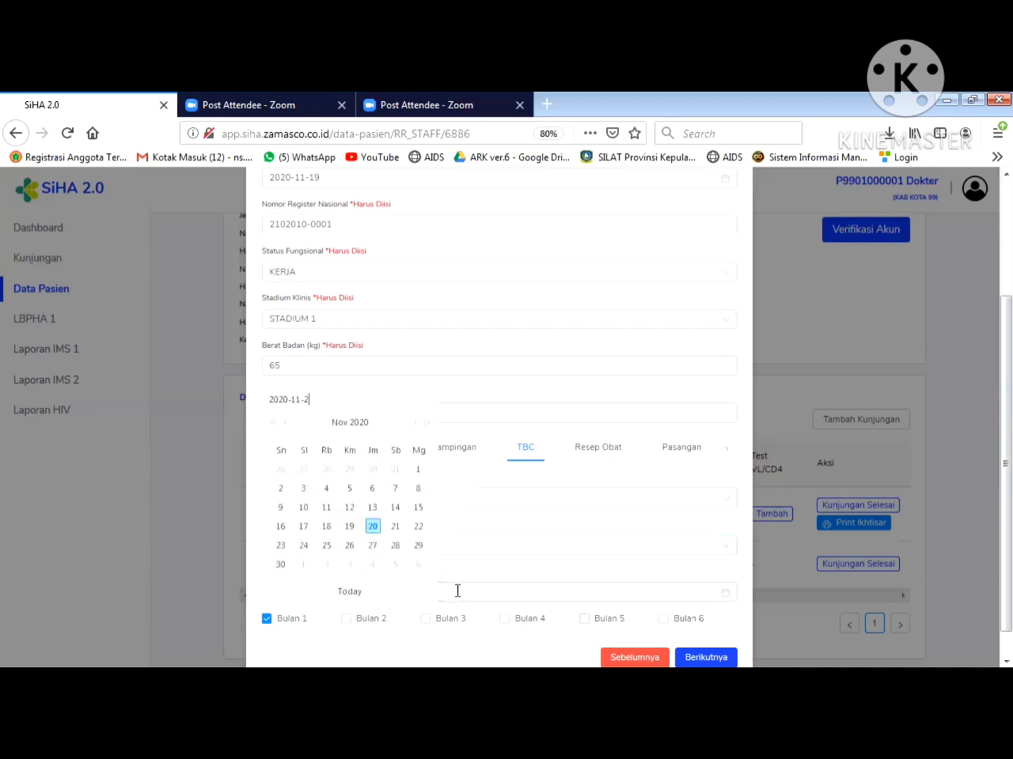
{"action": "left_click", "coordinate": [526, 565]}
{"action": "left_click", "coordinate": [312, 548]}
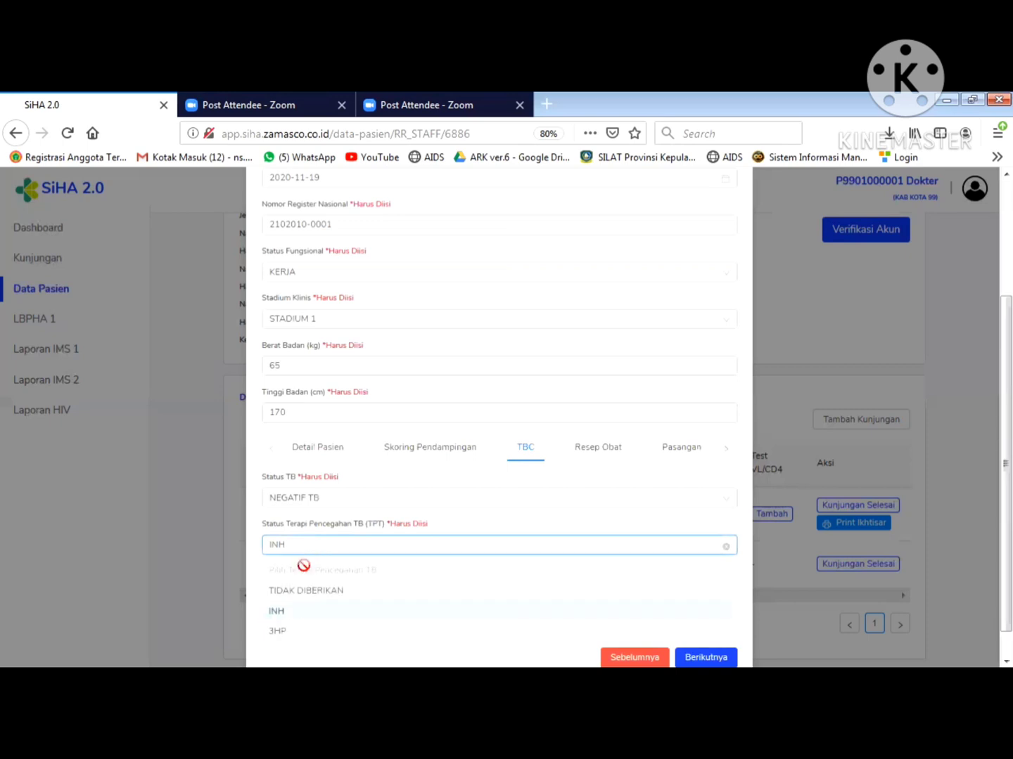
{"action": "left_click", "coordinate": [307, 593]}
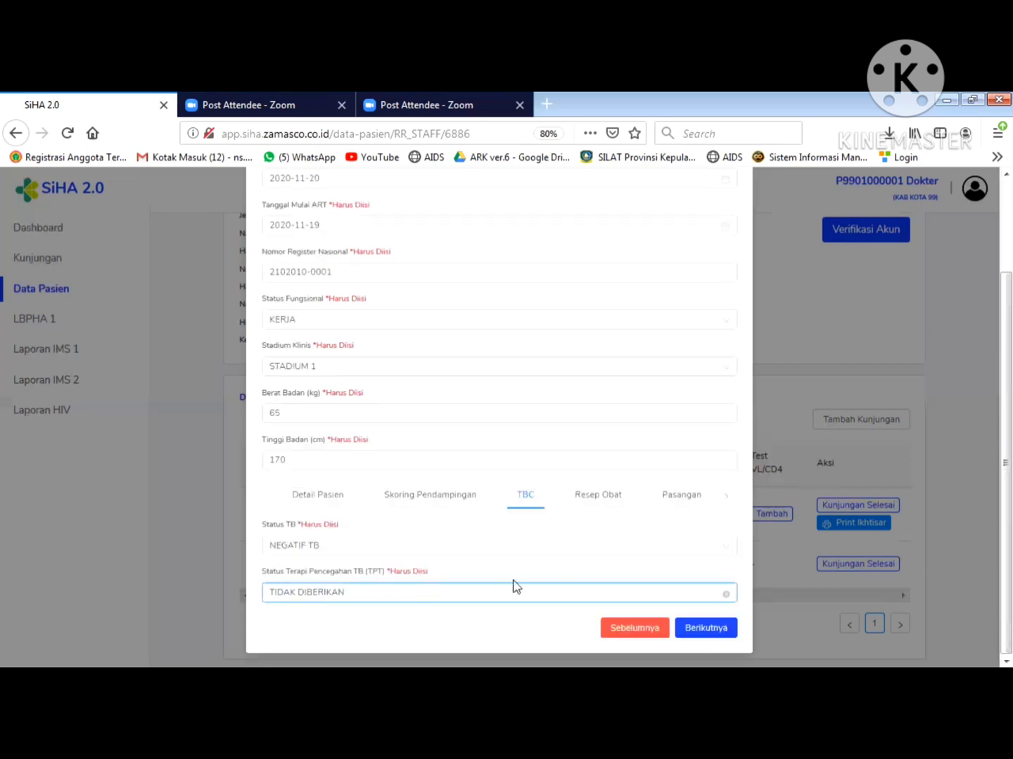
{"action": "left_click", "coordinate": [677, 628]}
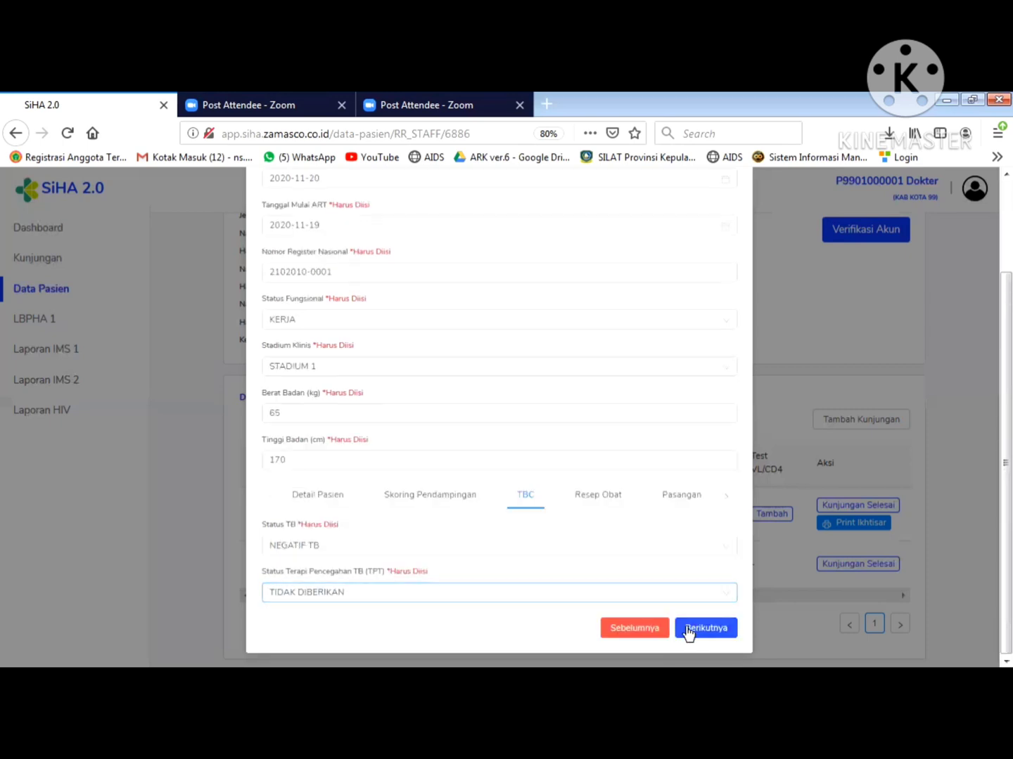
- Remove the extra prescription row and make the first drug Tenofovir/Lamivudine/Efavirenz
{"action": "scroll", "coordinate": [988, 506], "scroll_direction": "down", "scroll_amount": 1}
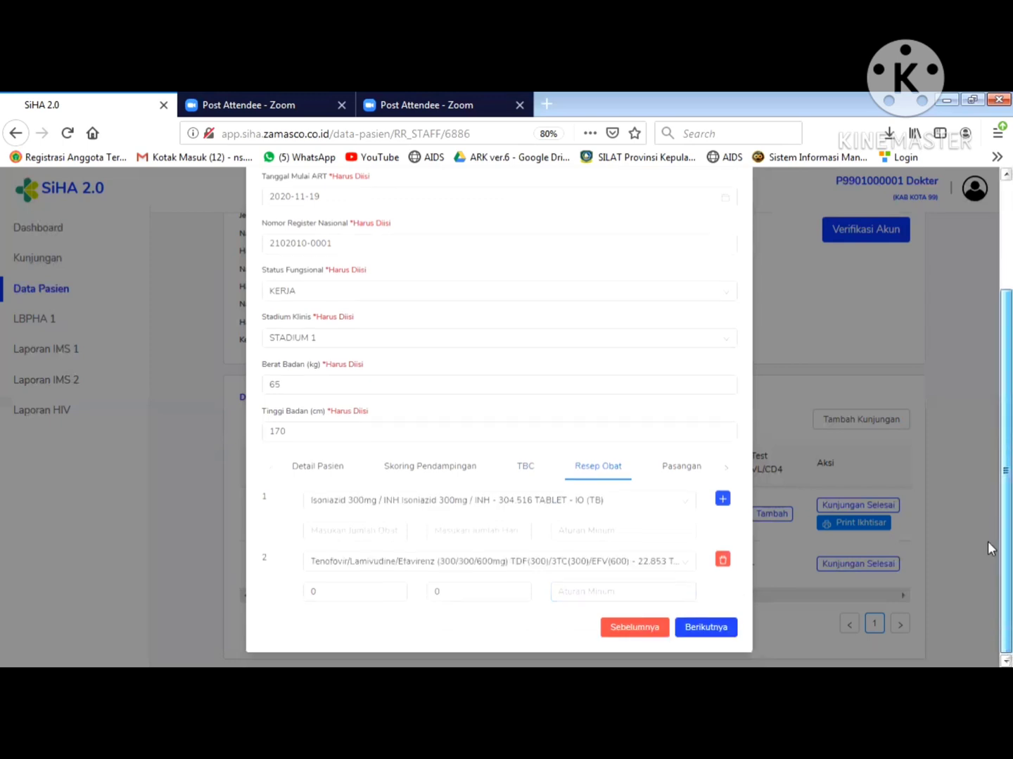
{"action": "left_click", "coordinate": [721, 561]}
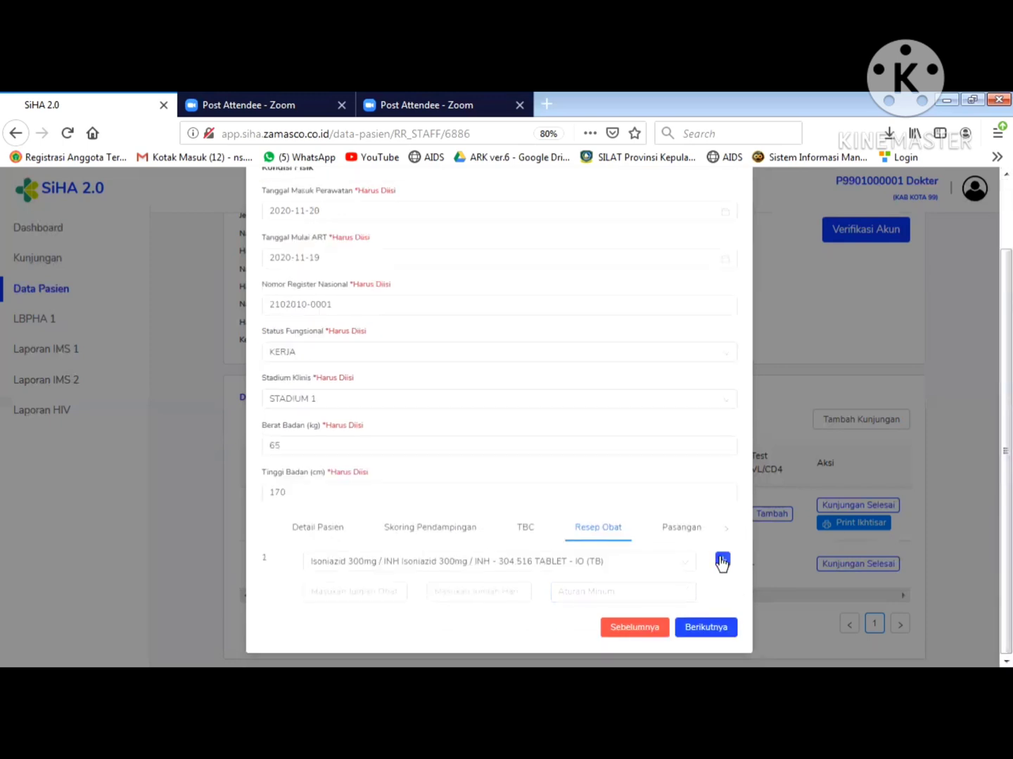
{"action": "left_click", "coordinate": [687, 566]}
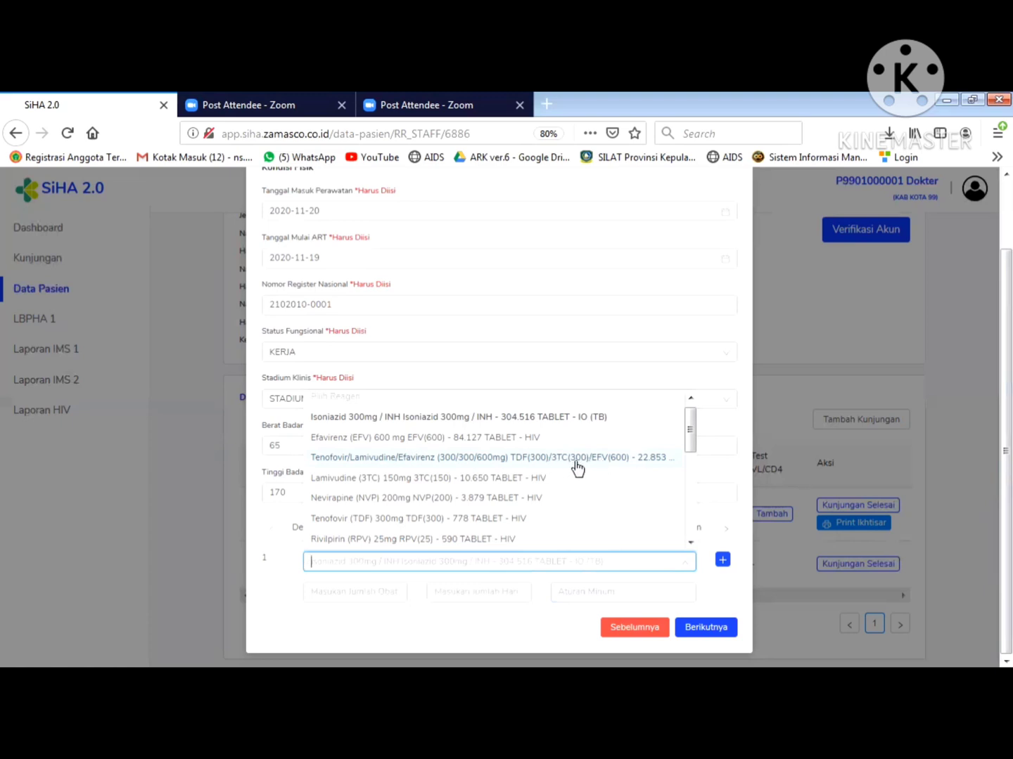
{"action": "left_click", "coordinate": [638, 457]}
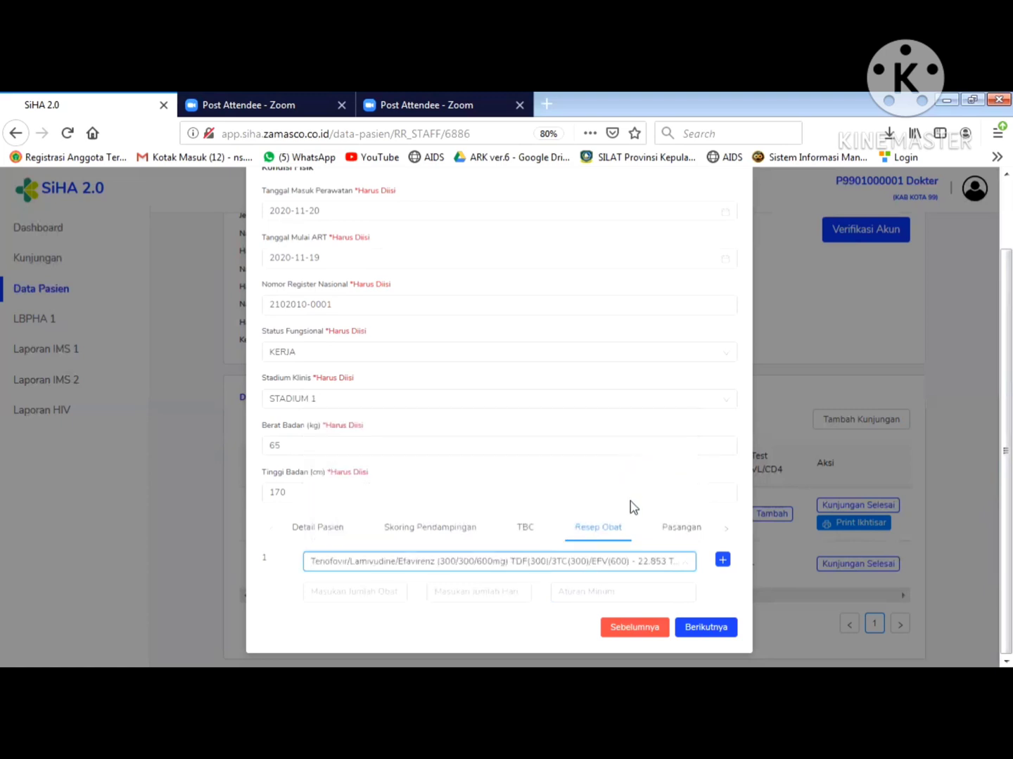
- Enter quantity 15, 15 days and dosing 1X1 for the drug
{"action": "left_click", "coordinate": [369, 592]}
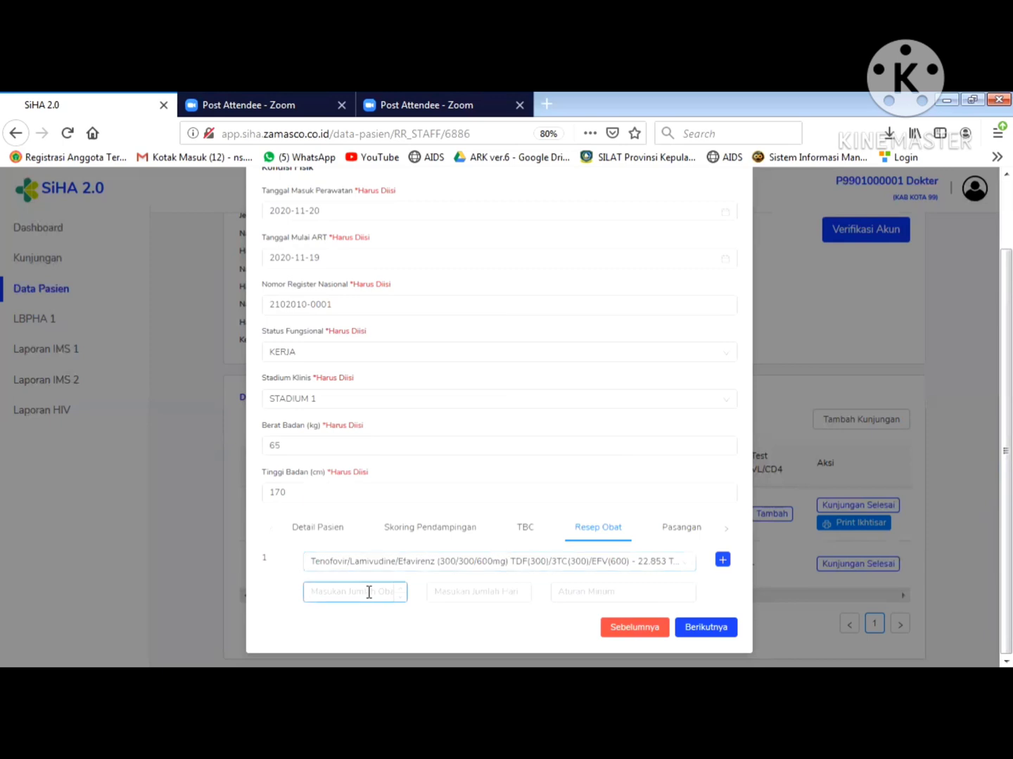
{"action": "type", "text": "15"}
{"action": "key", "text": "Tab"}
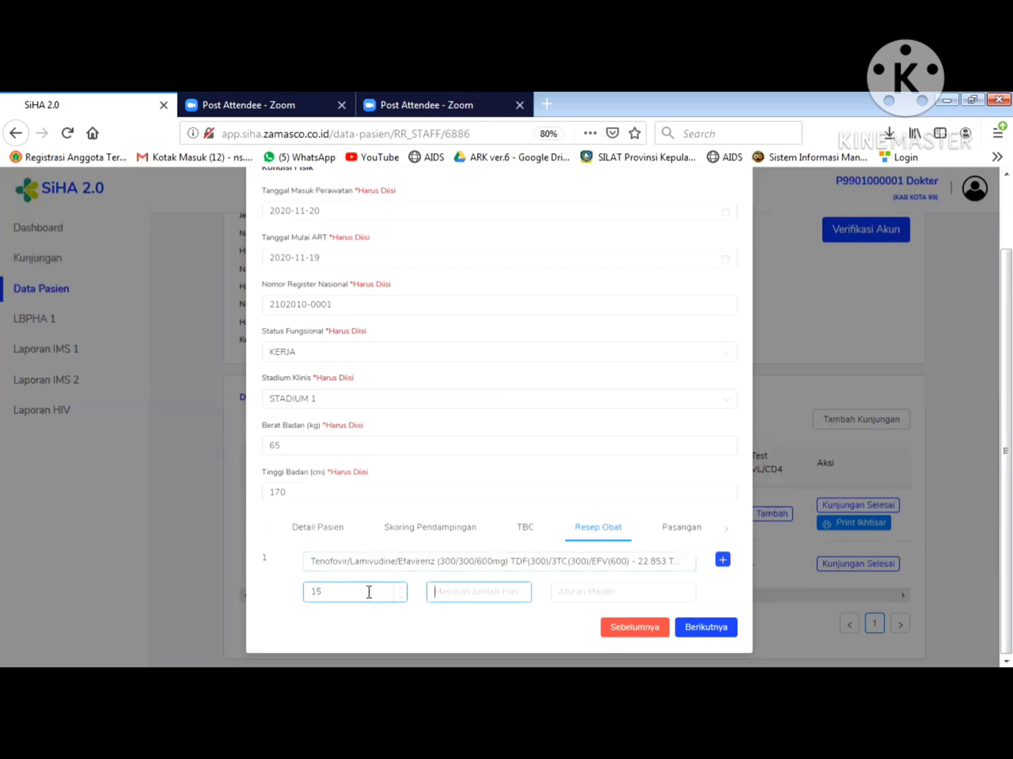
{"action": "type", "text": "15"}
{"action": "key", "text": "Tab"}
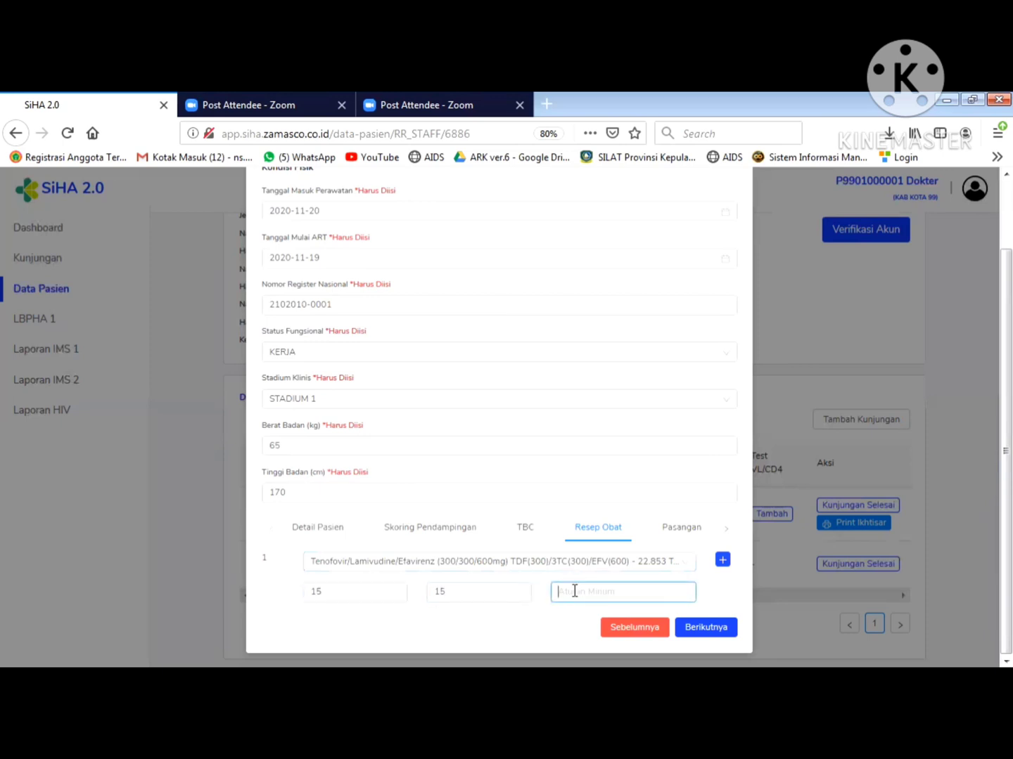
{"action": "type", "text": "1X1"}
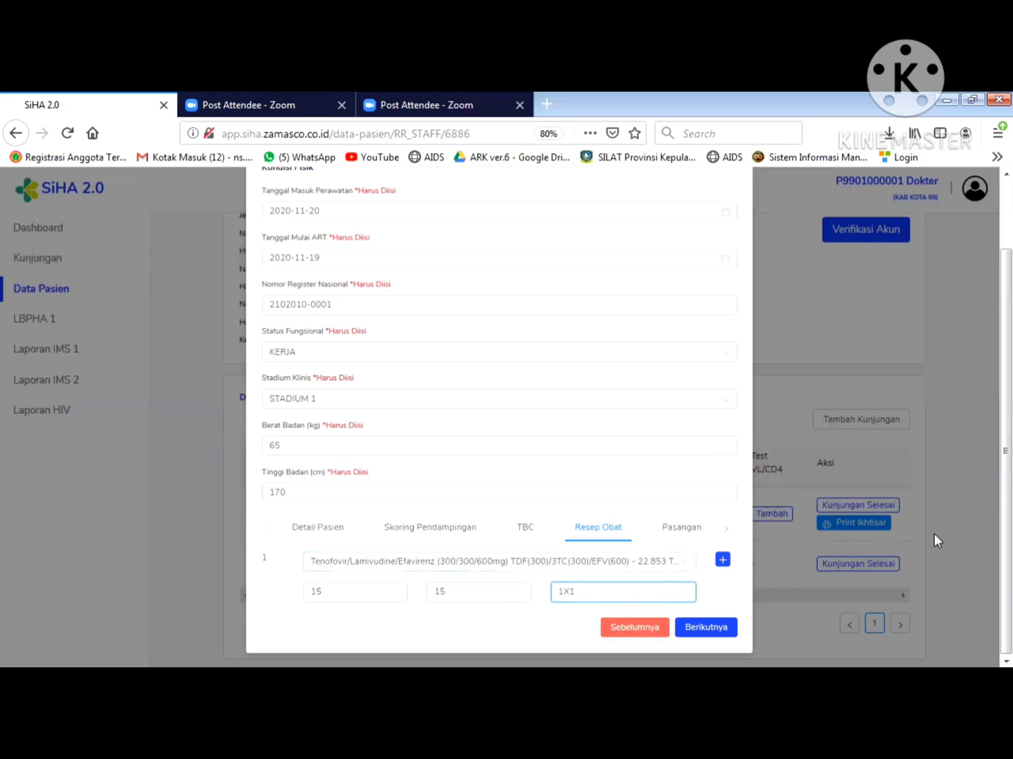
{"action": "left_click", "coordinate": [991, 591]}
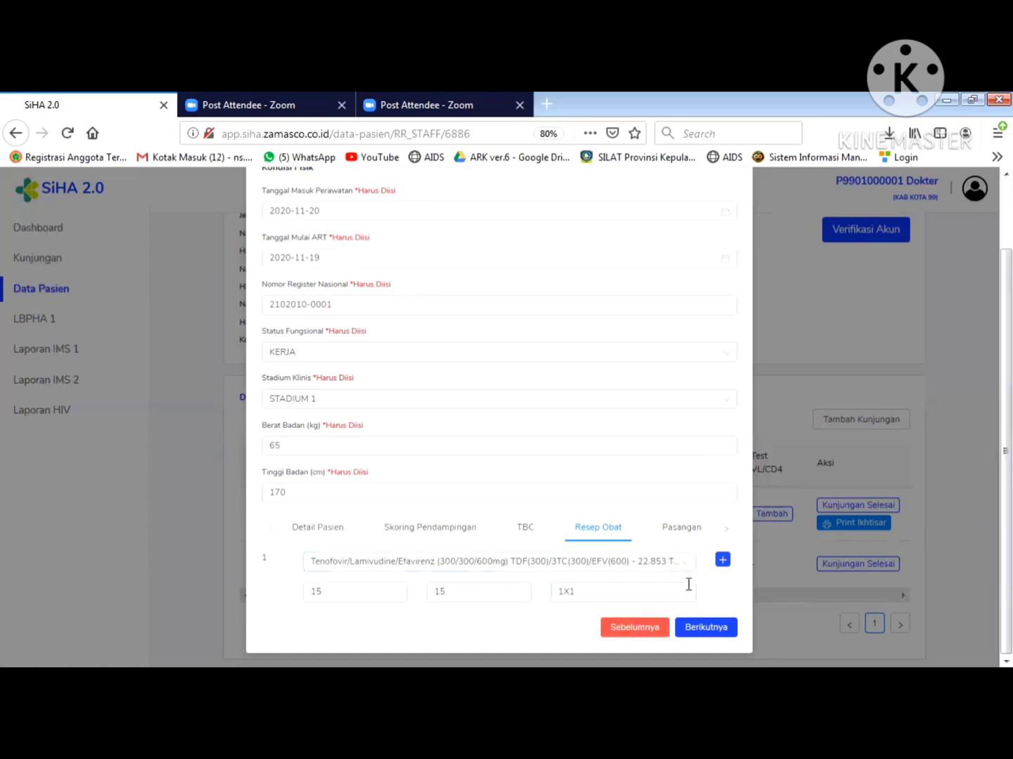
- Add a second drug row, delete it again, and move on to Pasangan
{"action": "left_click", "coordinate": [721, 560]}
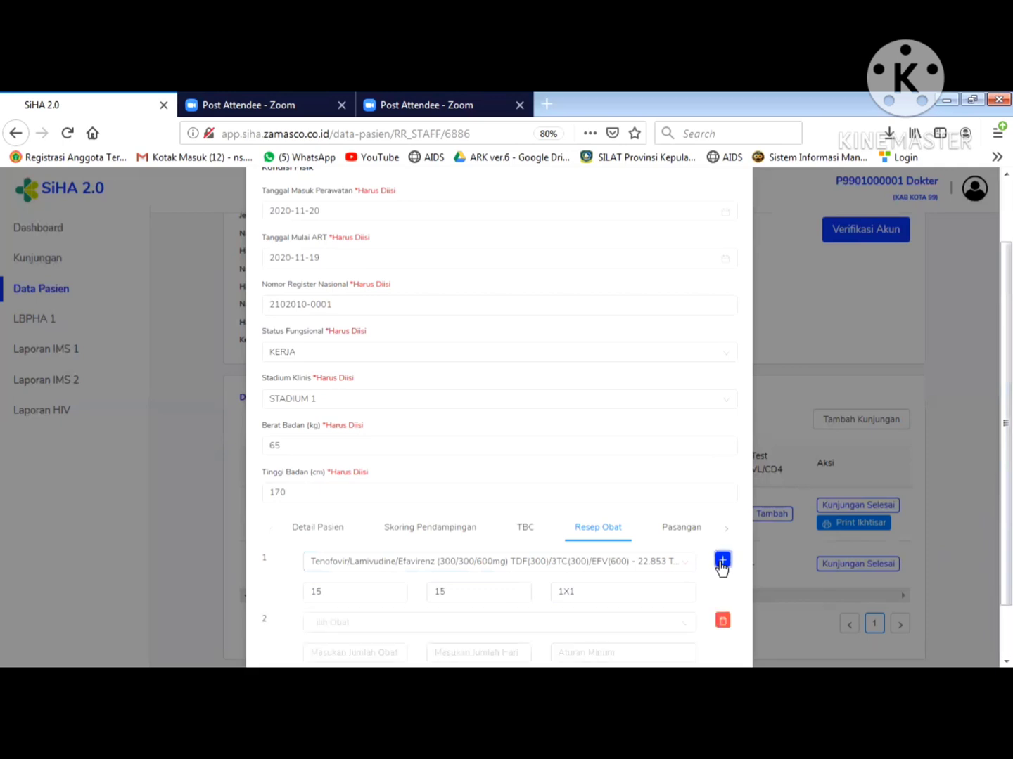
{"action": "scroll", "coordinate": [991, 544], "scroll_direction": "down", "scroll_amount": 2}
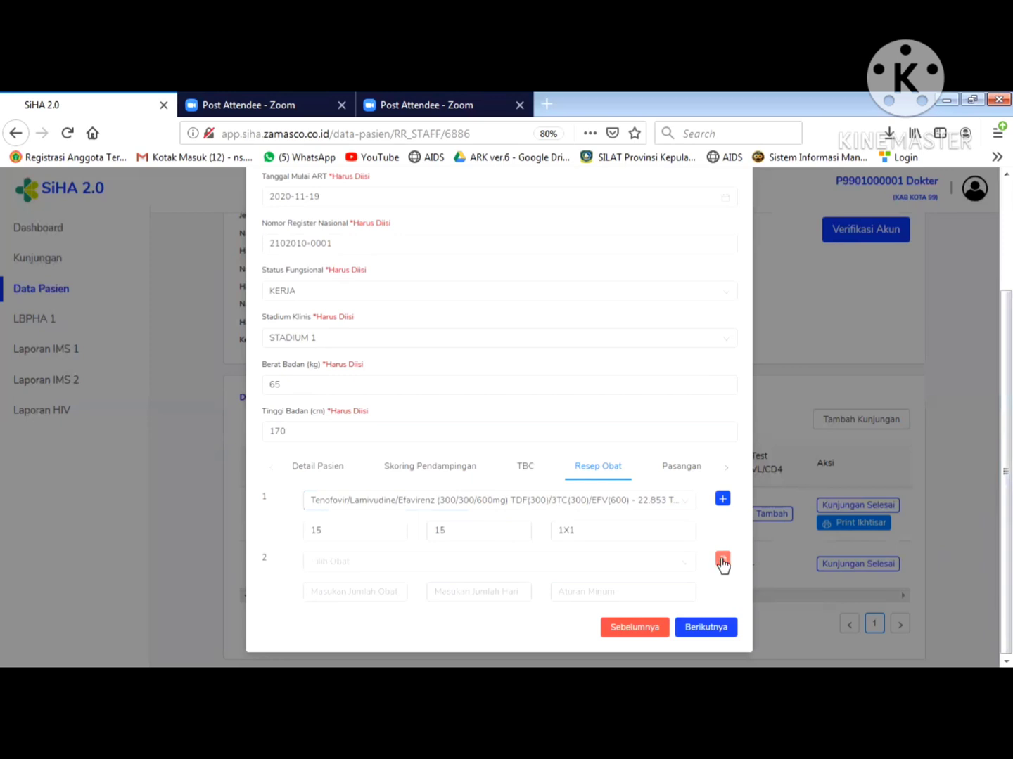
{"action": "left_click", "coordinate": [722, 562]}
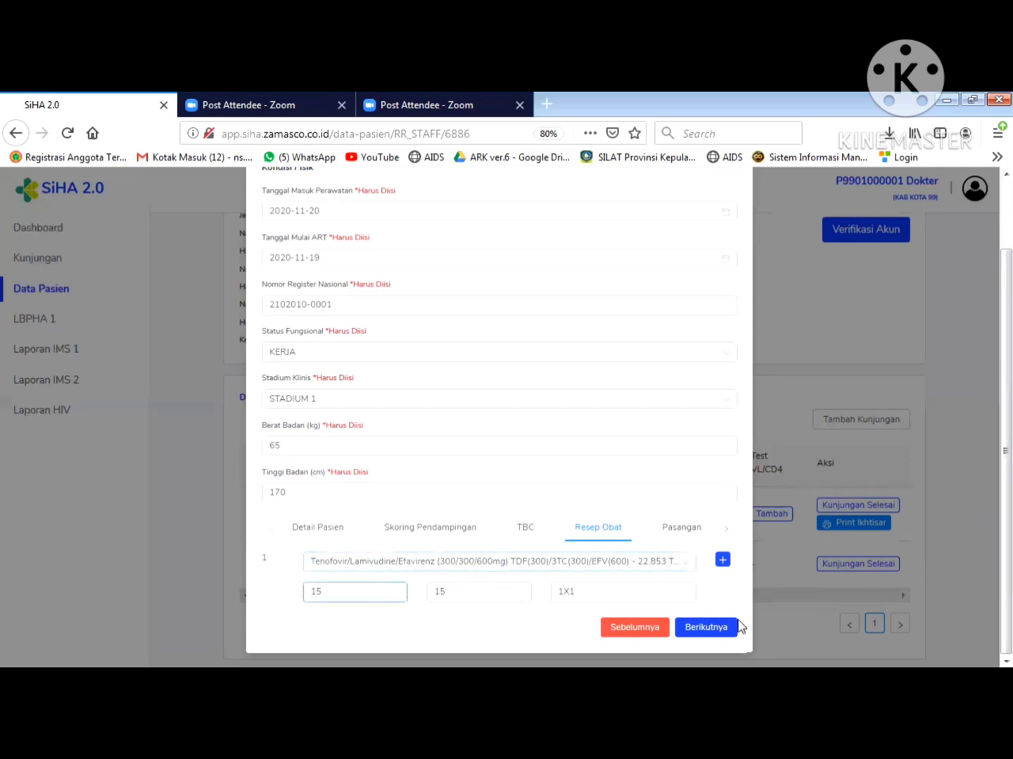
{"action": "left_click", "coordinate": [712, 633]}
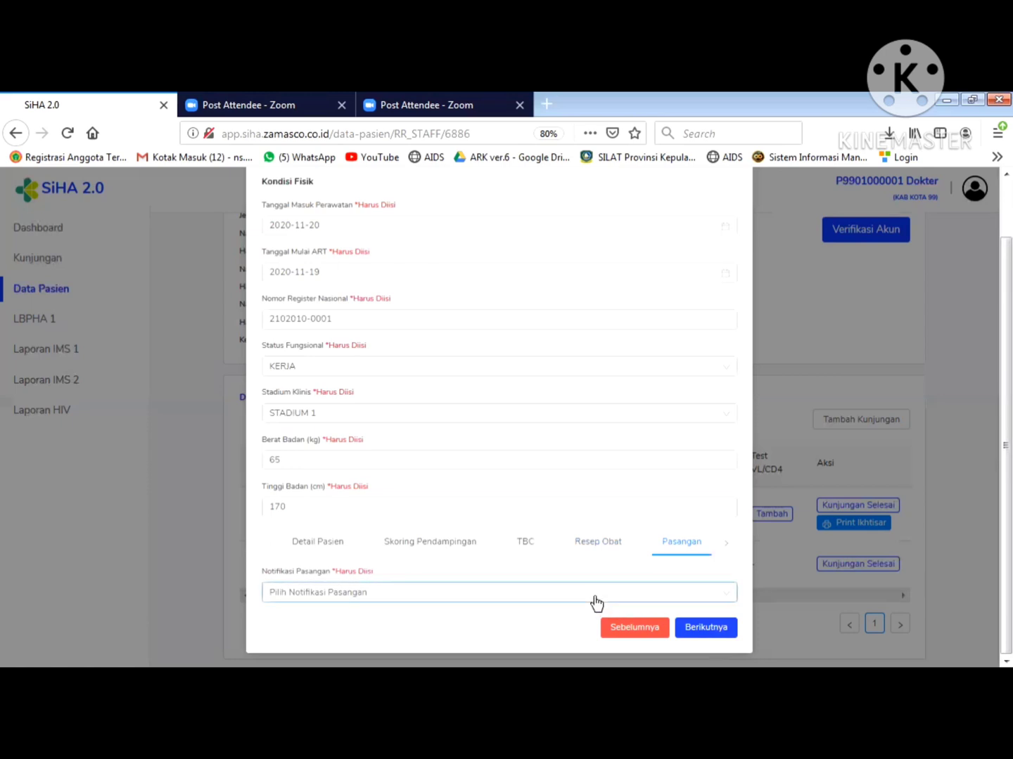
- Set partner notification to menerima
{"action": "left_click", "coordinate": [595, 601]}
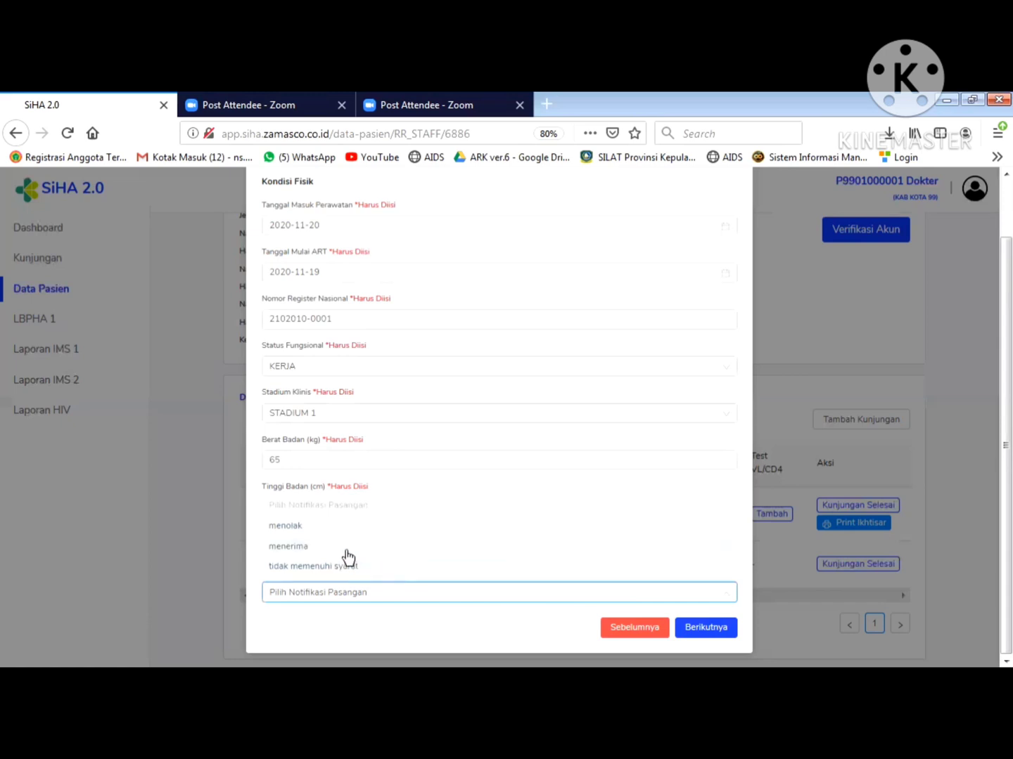
{"action": "left_click", "coordinate": [304, 546]}
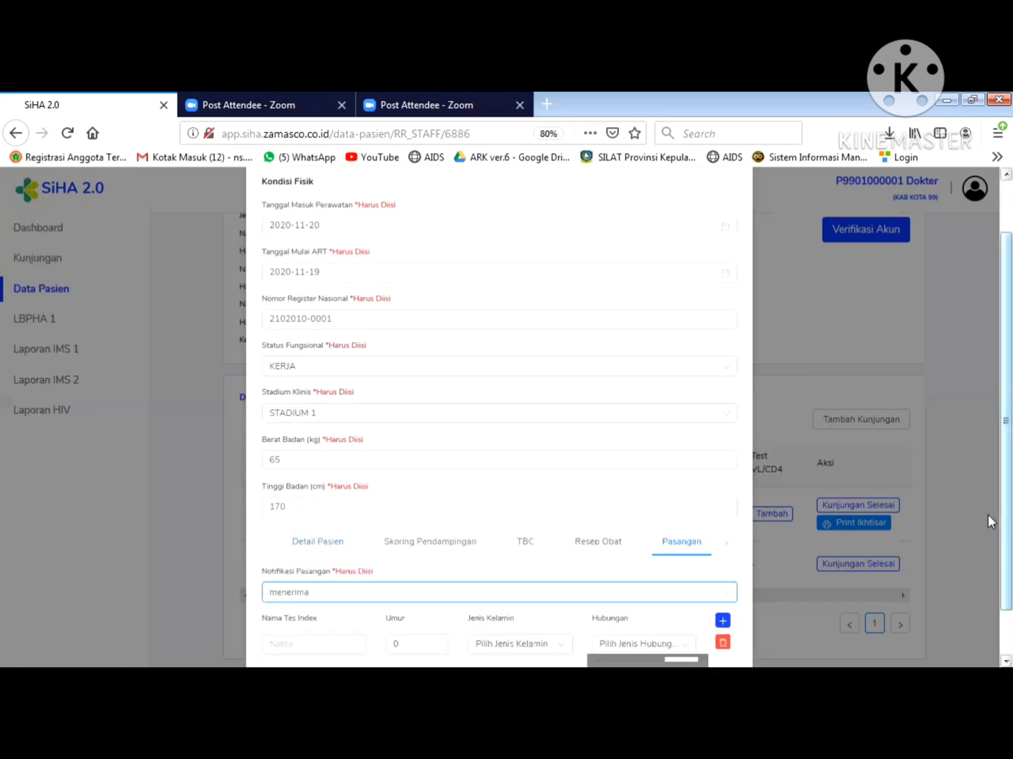
{"action": "scroll", "coordinate": [988, 497], "scroll_direction": "down", "scroll_amount": 2}
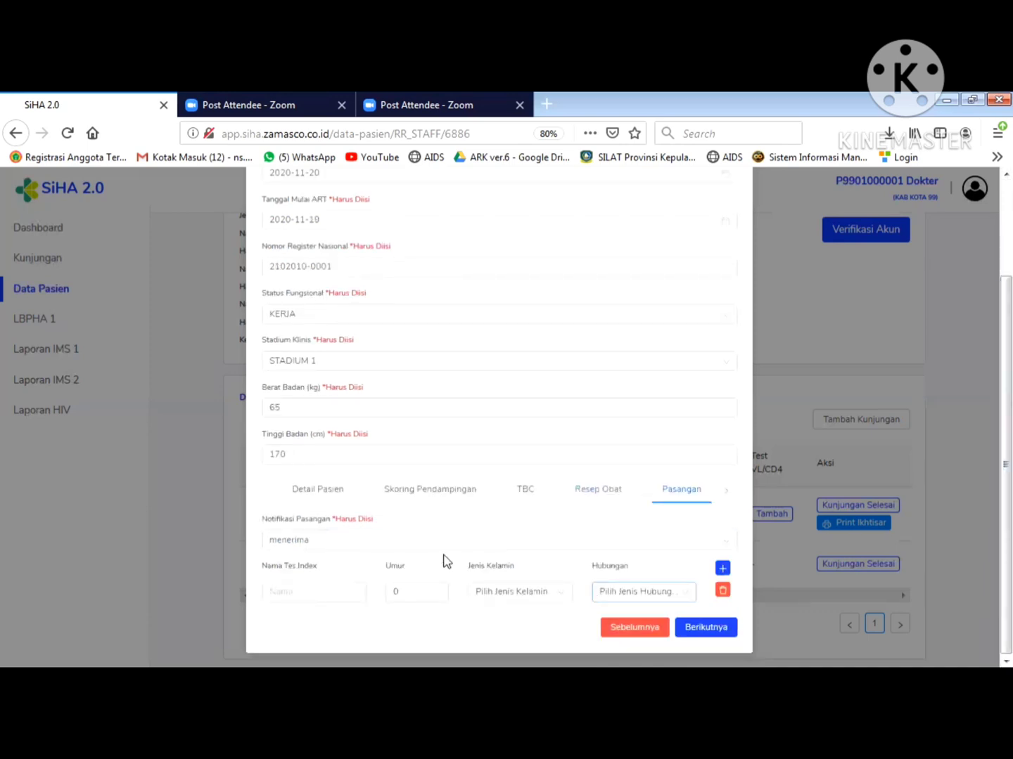
- Add a partner entry with the partner's name, age 26, LAKI-LAKI, Pasangan Seks
{"action": "left_click", "coordinate": [338, 595]}
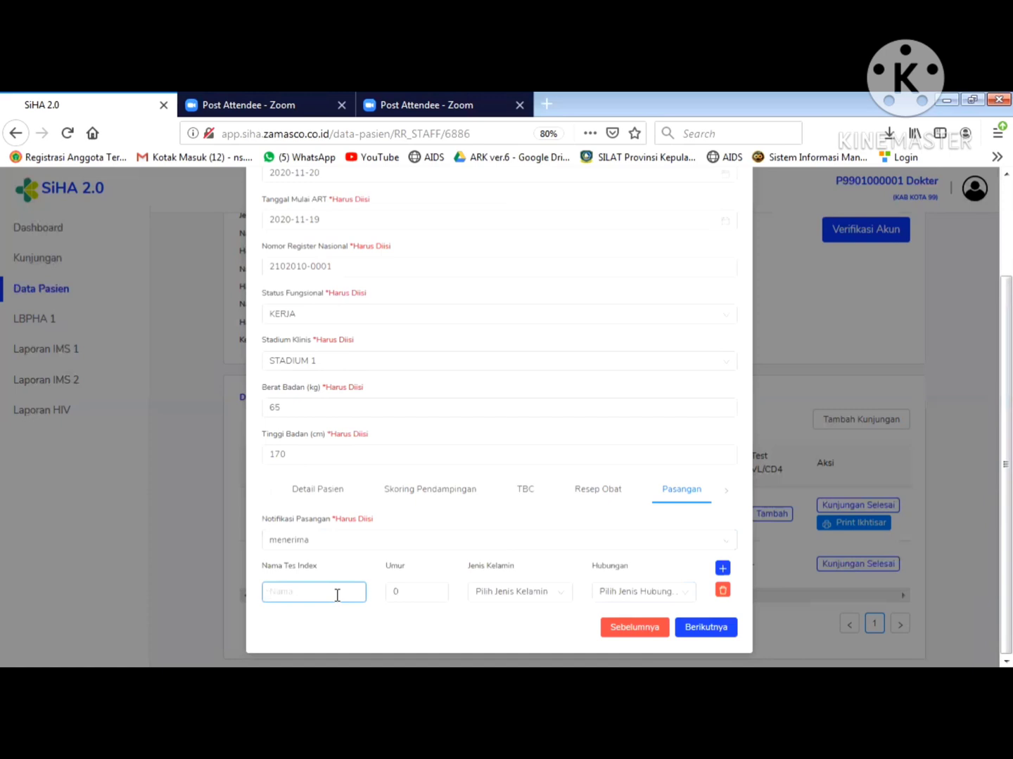
{"action": "type", "text": "ENDANG"}
{"action": "left_click", "coordinate": [424, 595]}
{"action": "left_click", "coordinate": [410, 593]}
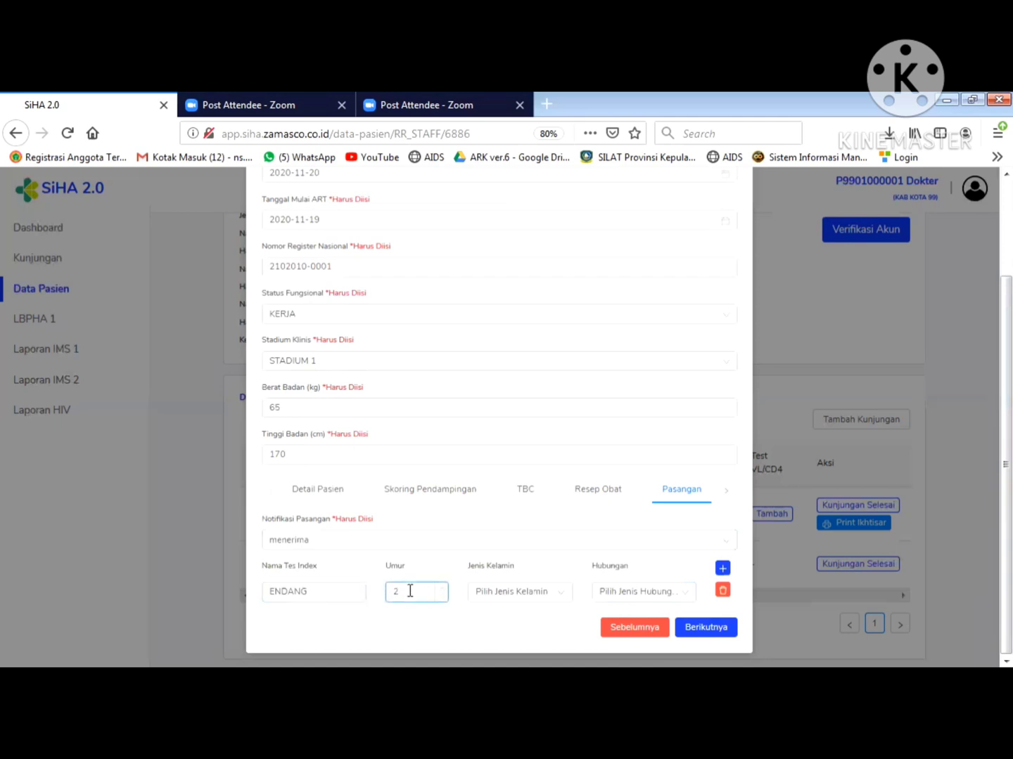
{"action": "type", "text": "26"}
{"action": "left_click", "coordinate": [516, 595]}
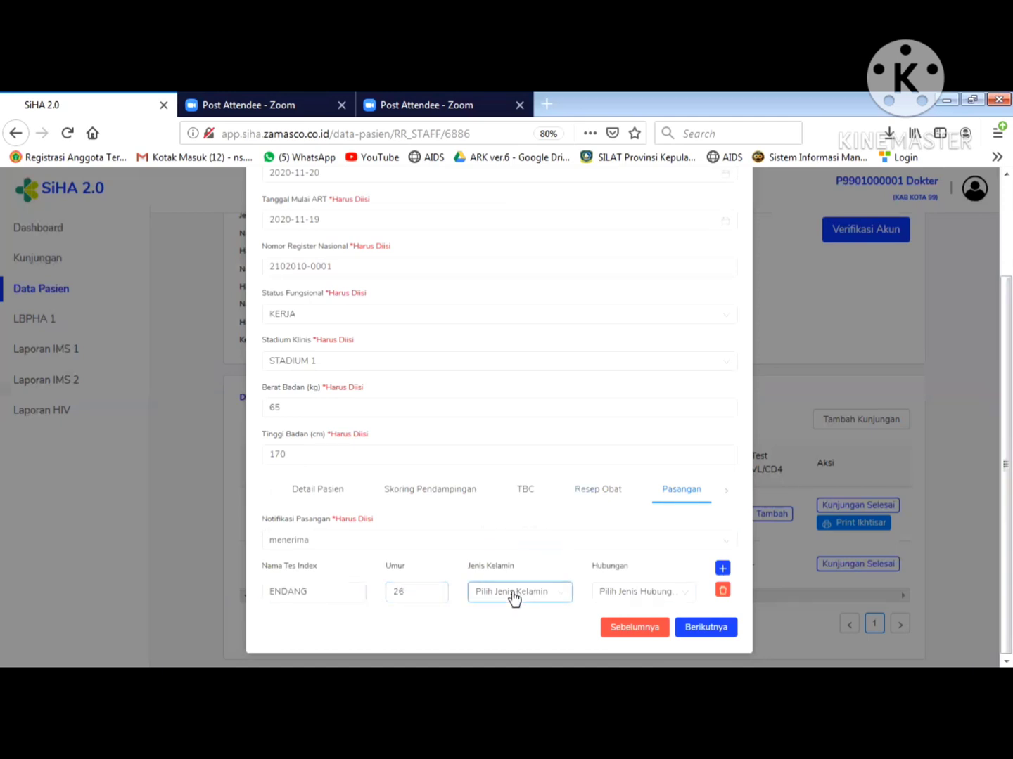
{"action": "left_click", "coordinate": [508, 549]}
{"action": "left_click", "coordinate": [615, 597]}
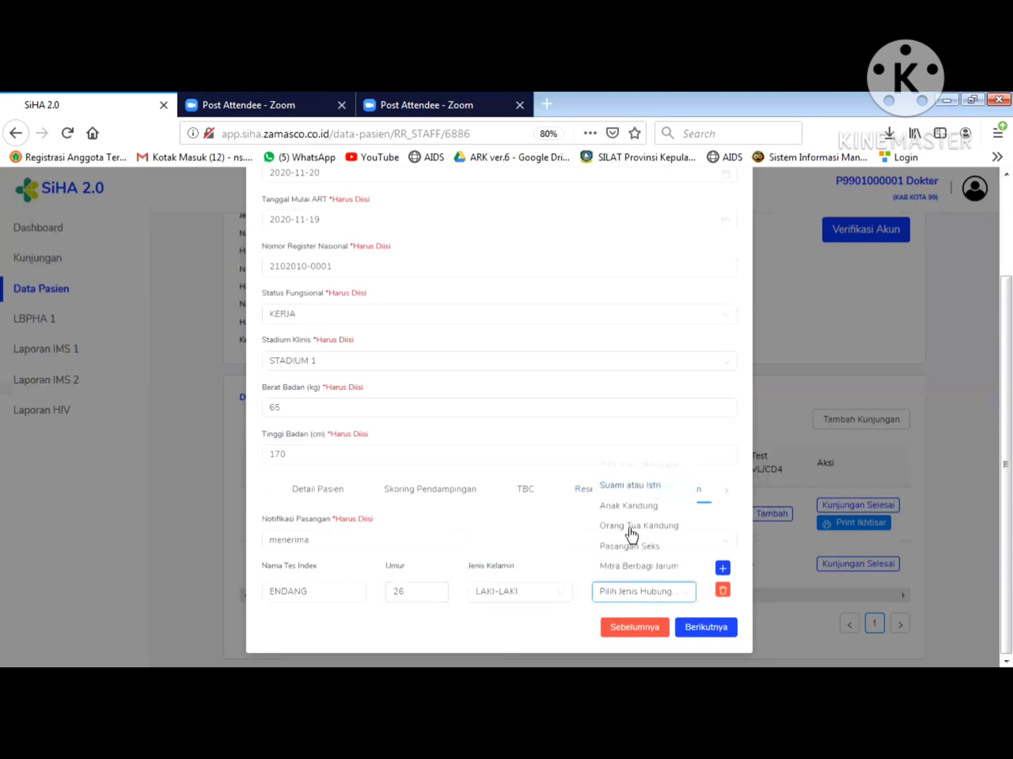
{"action": "left_click", "coordinate": [629, 546]}
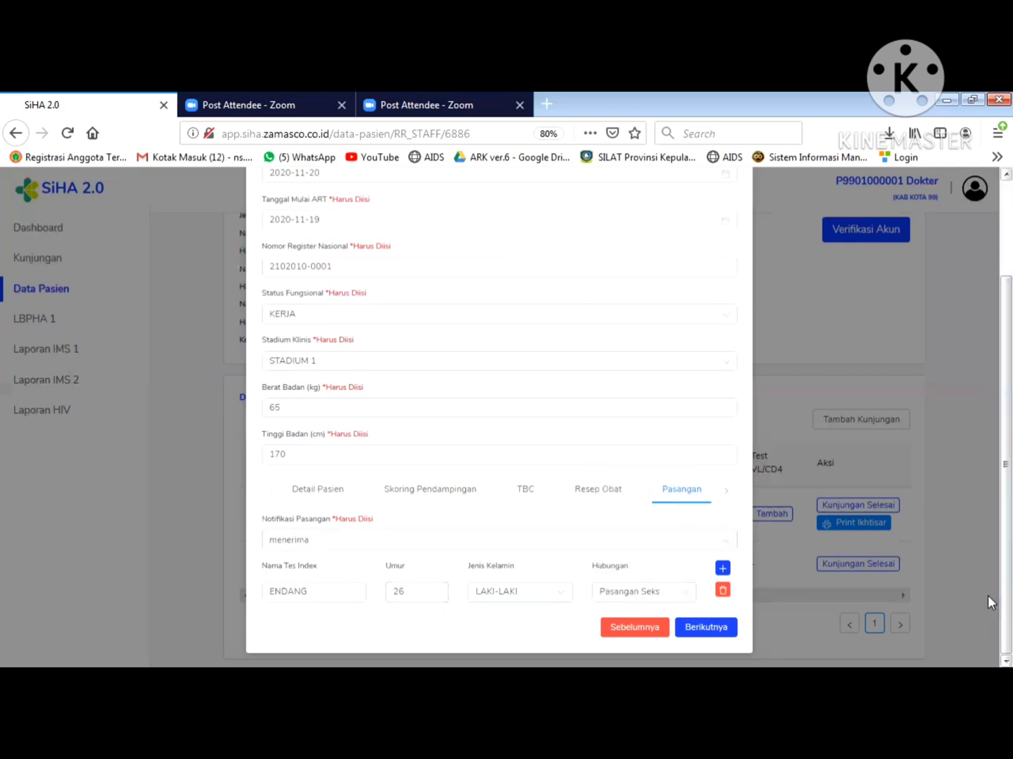
- Keep follow-up type MASIH DALAM PENGOBATAN on Akhir Follow Up and save the PDP form
{"action": "left_click", "coordinate": [701, 632]}
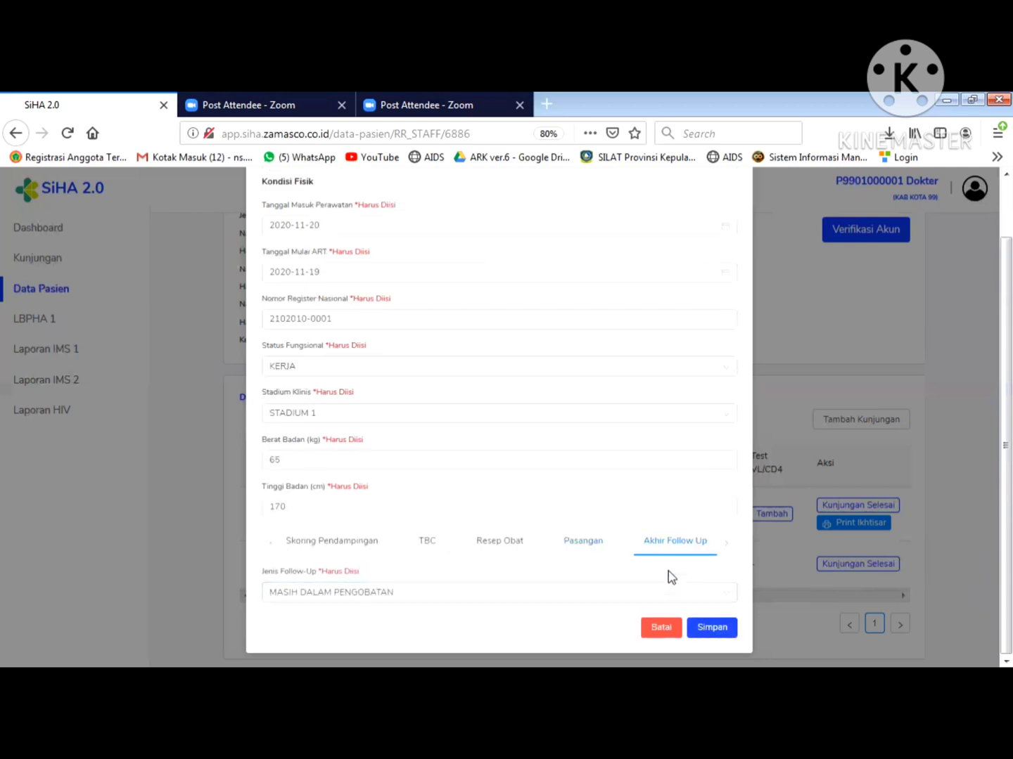
{"action": "left_click", "coordinate": [495, 595]}
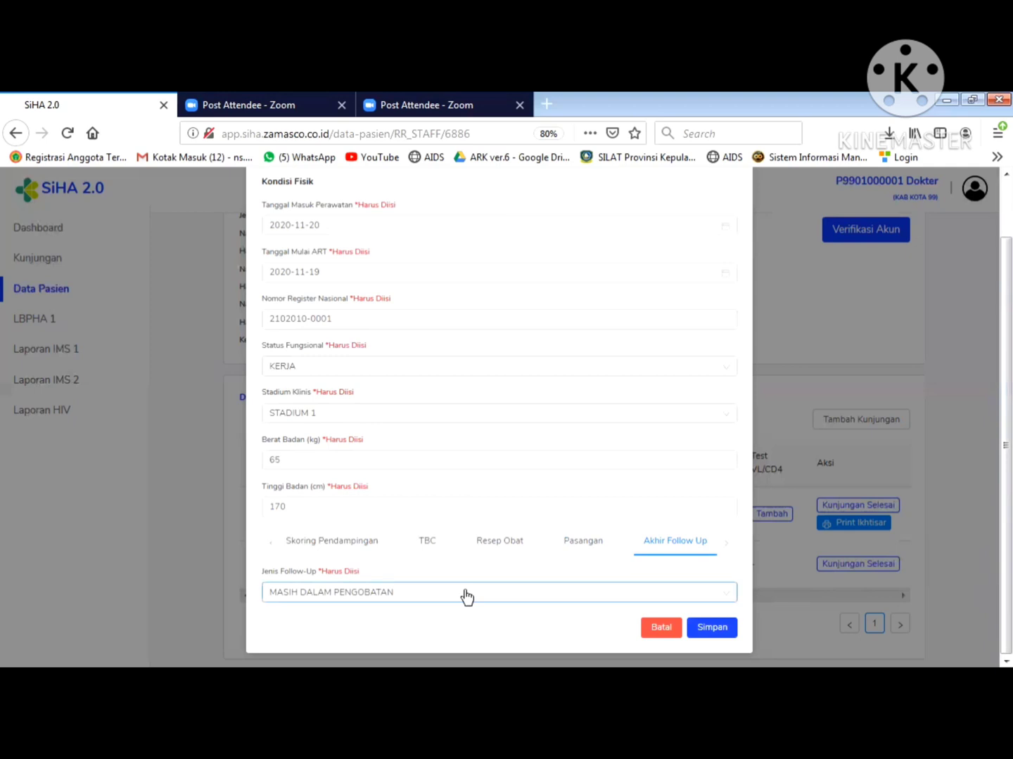
{"action": "left_click", "coordinate": [466, 597]}
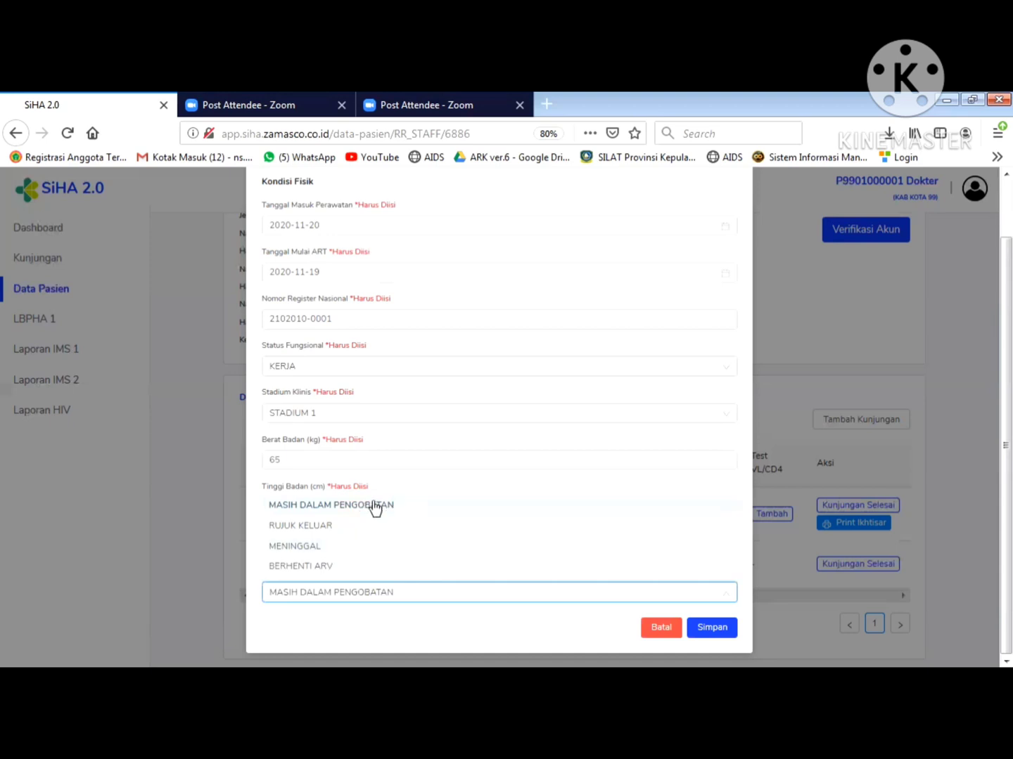
{"action": "left_click", "coordinate": [375, 505]}
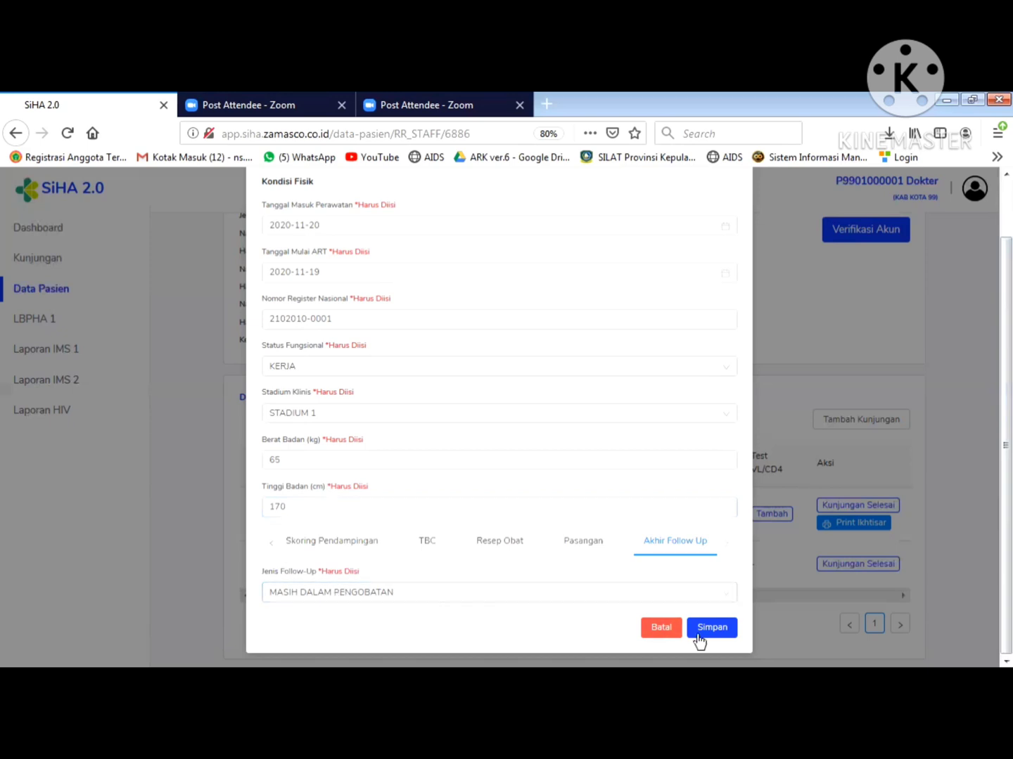
{"action": "left_click", "coordinate": [716, 633]}
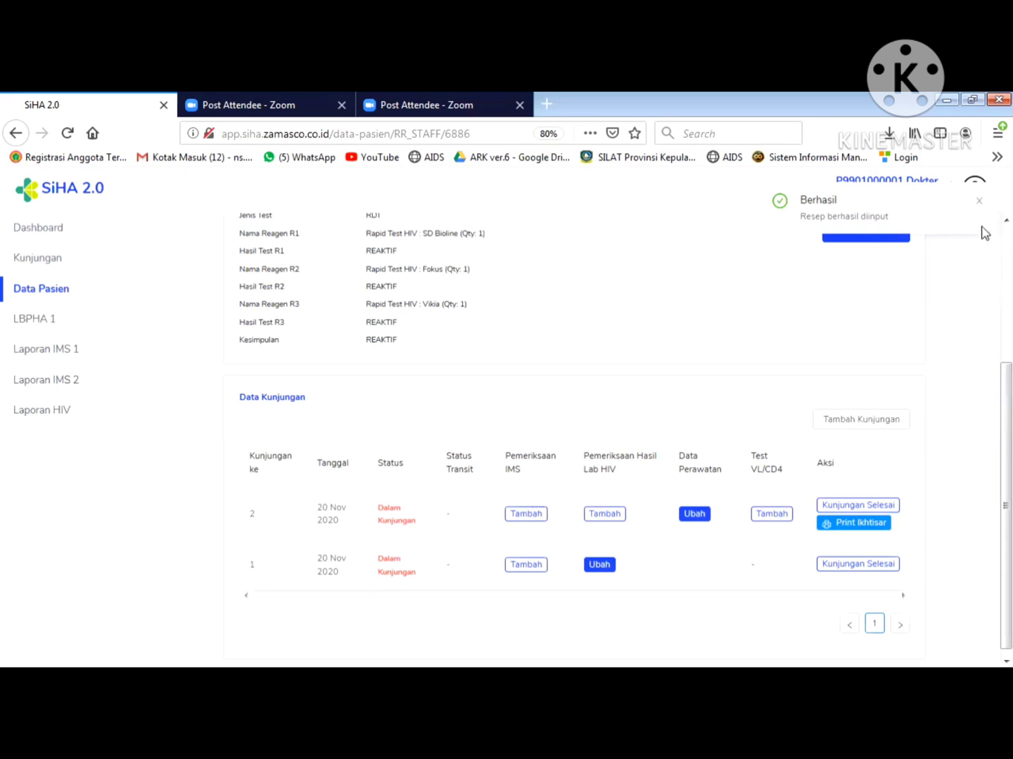
- Dismiss the success notice and log out of the doctor account
{"action": "left_click", "coordinate": [980, 206]}
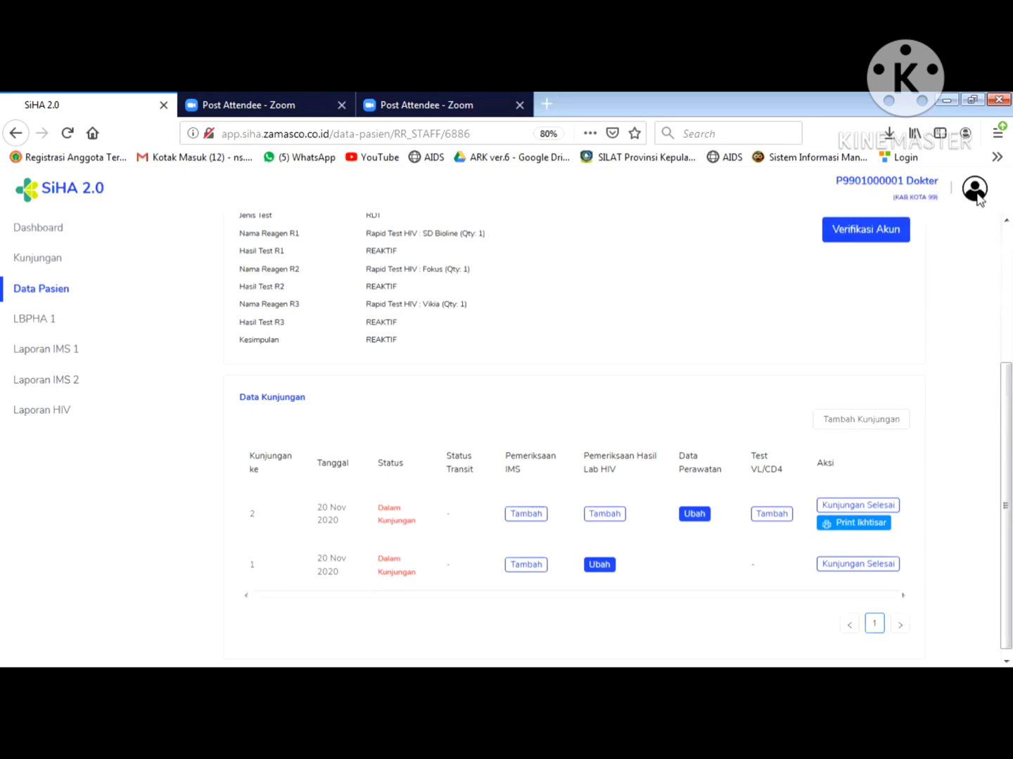
{"action": "left_click", "coordinate": [976, 193]}
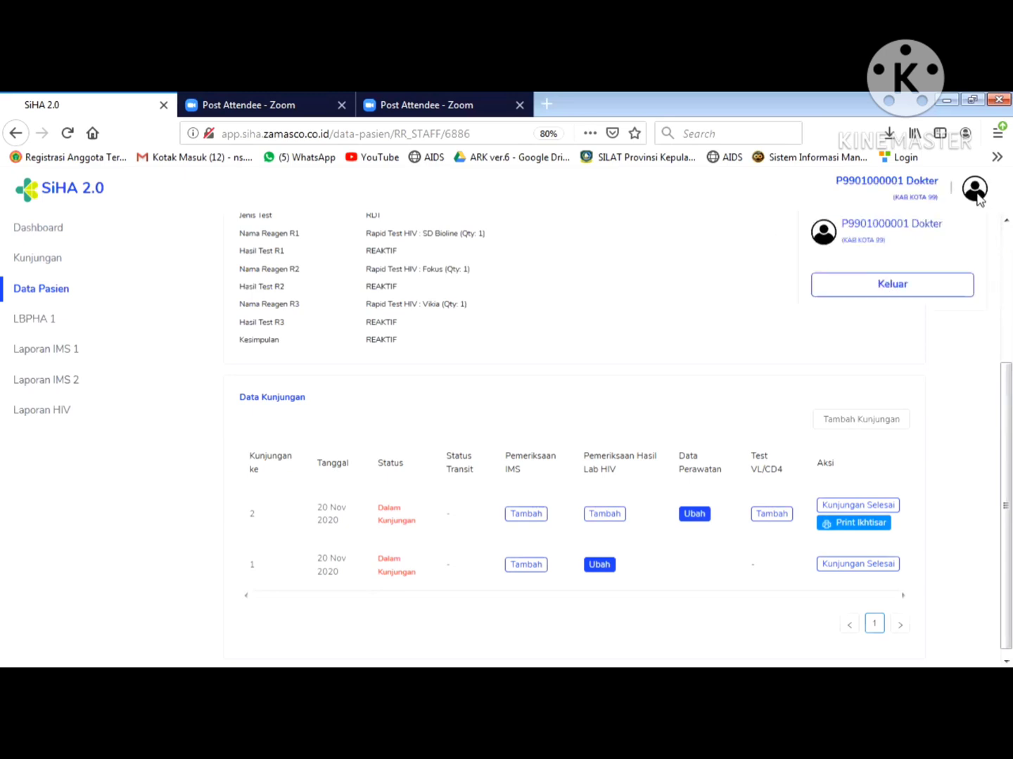
{"action": "left_click", "coordinate": [902, 290]}
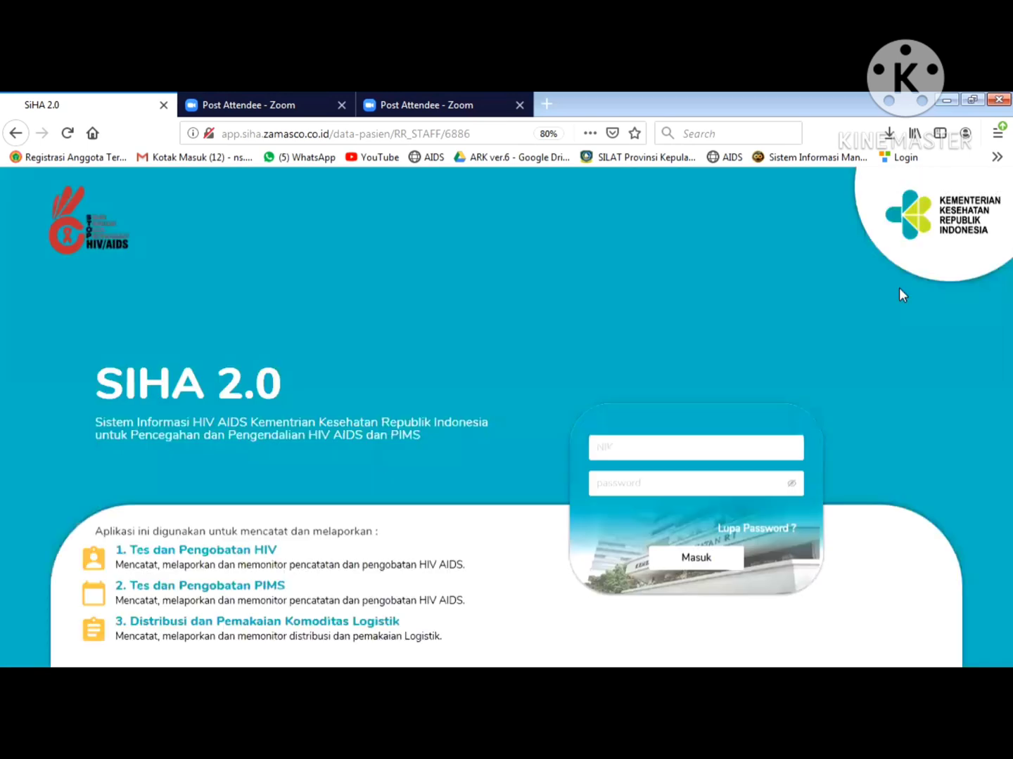
- Fill in the saved pharmacy login, correct the user ID's last digit, and sign in
{"action": "left_click", "coordinate": [657, 451]}
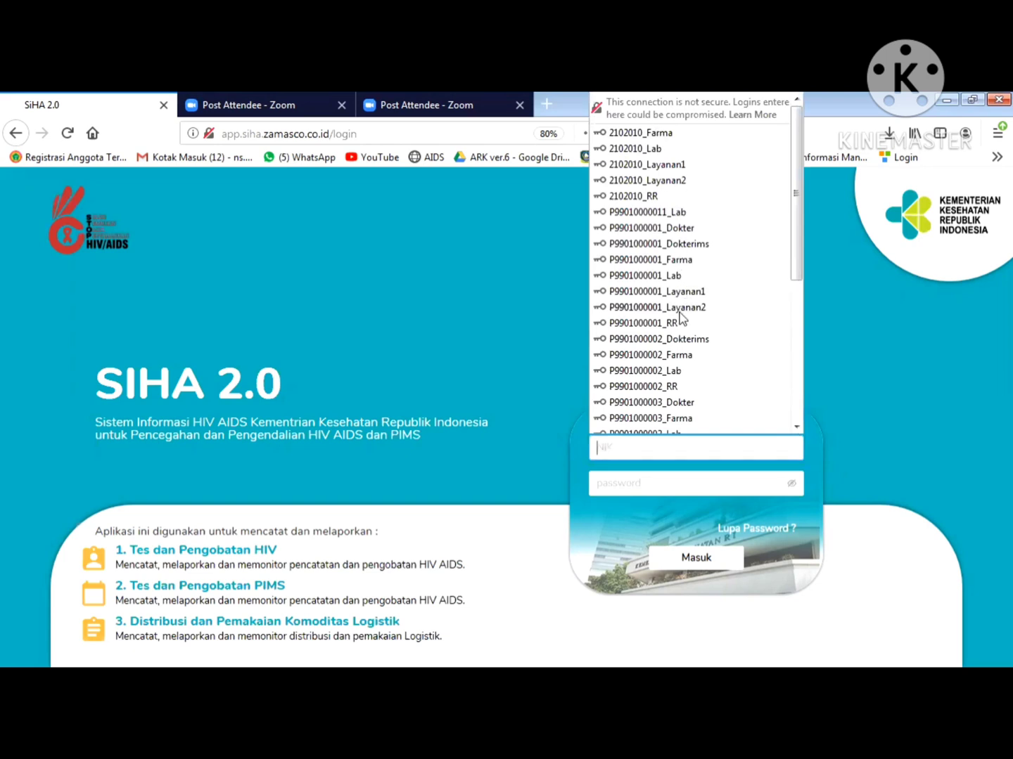
{"action": "left_click", "coordinate": [667, 356]}
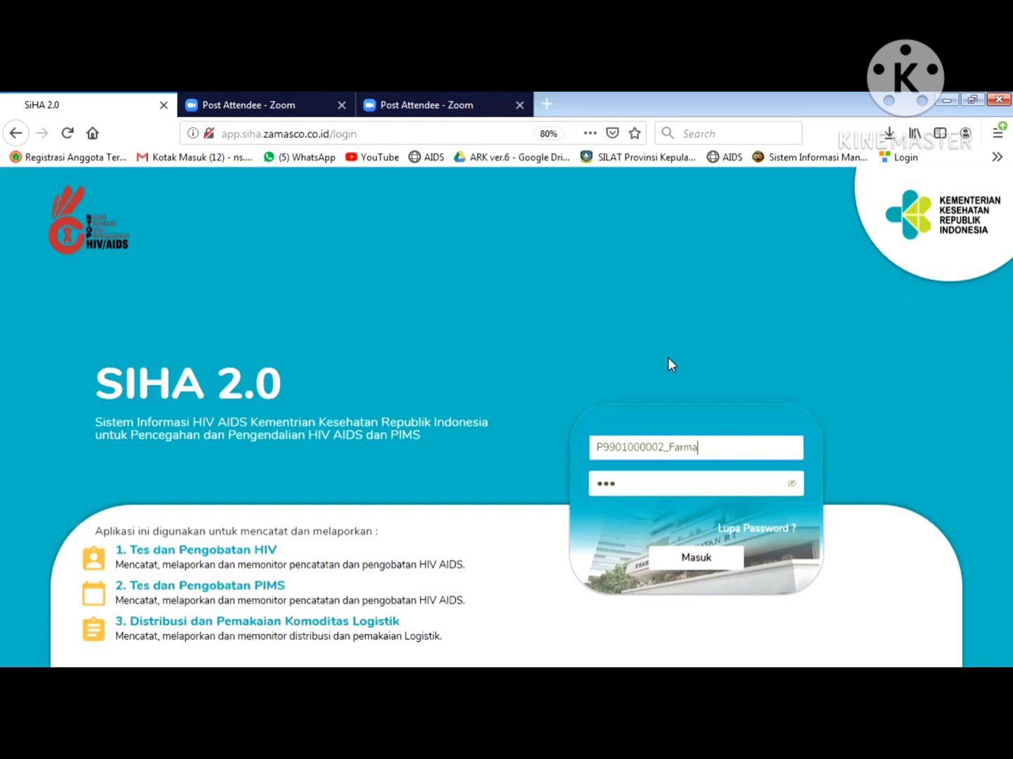
{"action": "left_click", "coordinate": [664, 454]}
{"action": "key", "text": "BackSpace"}
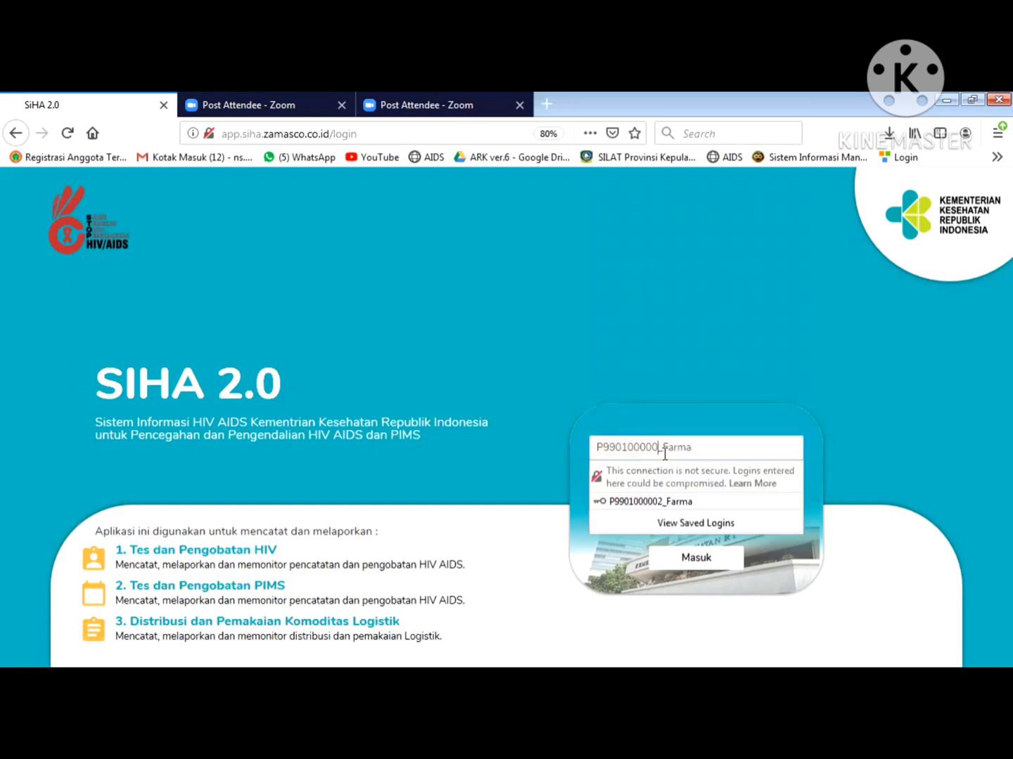
{"action": "type", "text": "1"}
{"action": "left_click", "coordinate": [694, 450]}
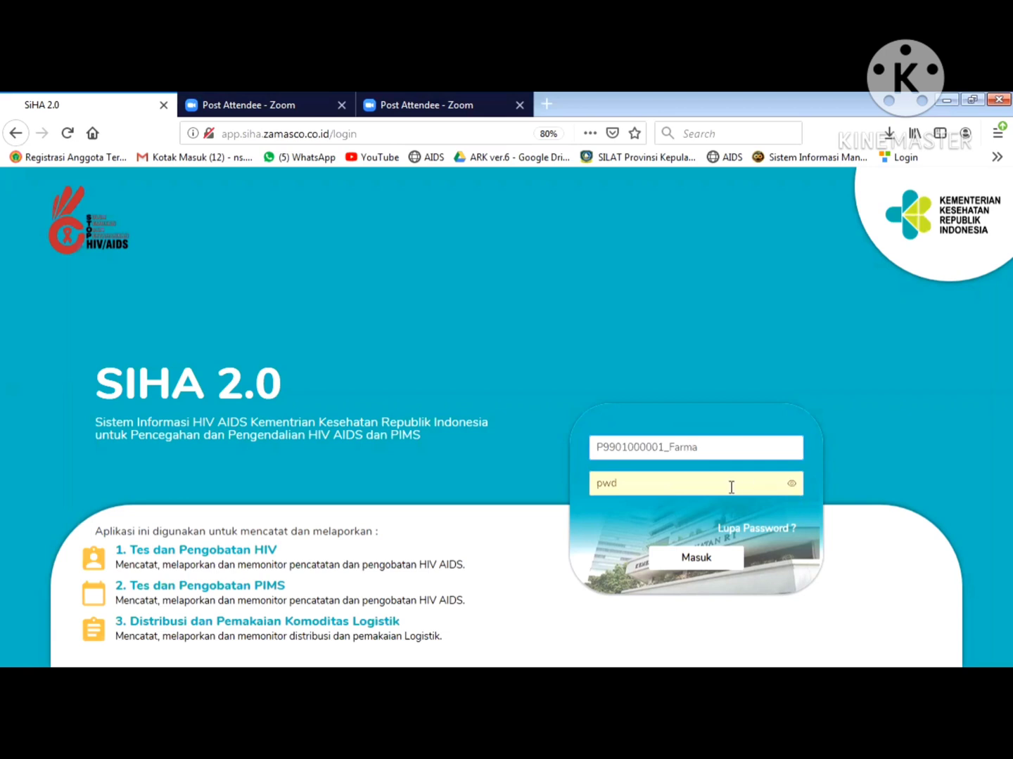
{"action": "left_click", "coordinate": [730, 487]}
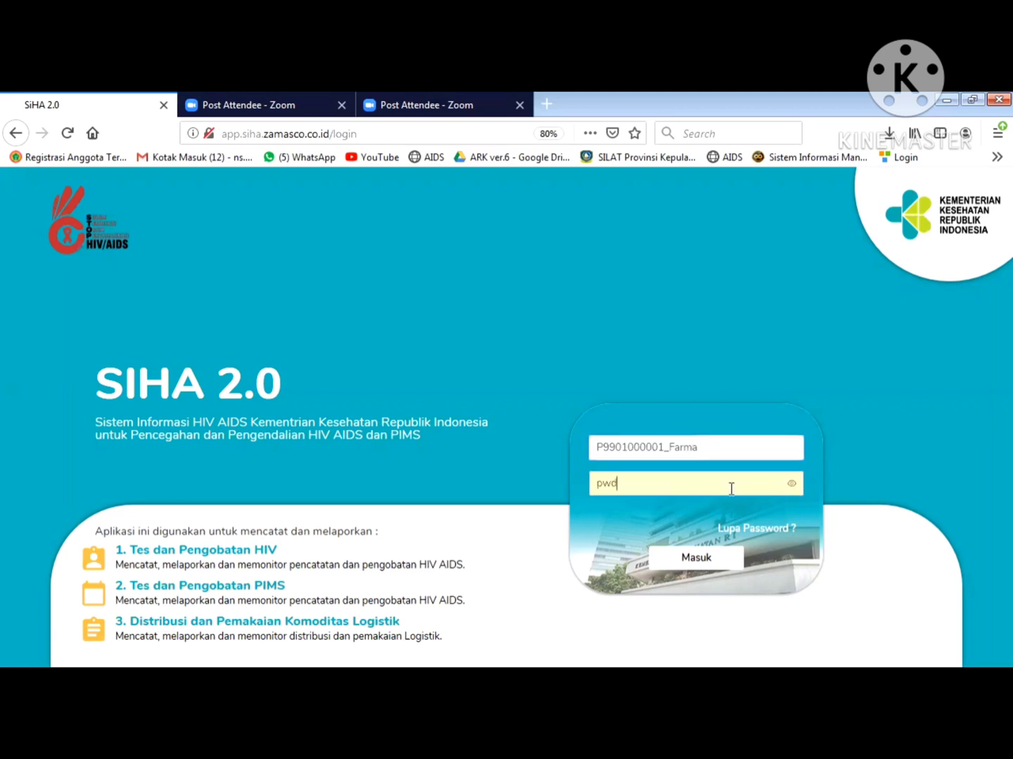
{"action": "left_click", "coordinate": [715, 560]}
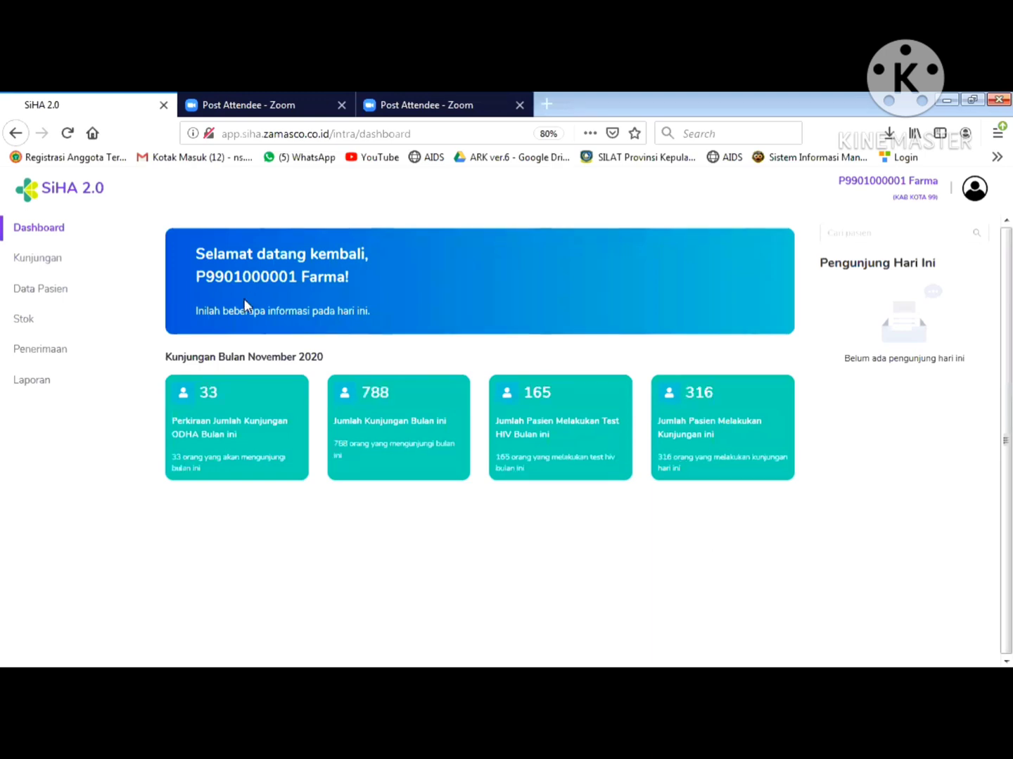
- Open the top patient's Detail page and confirm editing visit 2's Resep Obat
{"action": "left_click", "coordinate": [45, 294]}
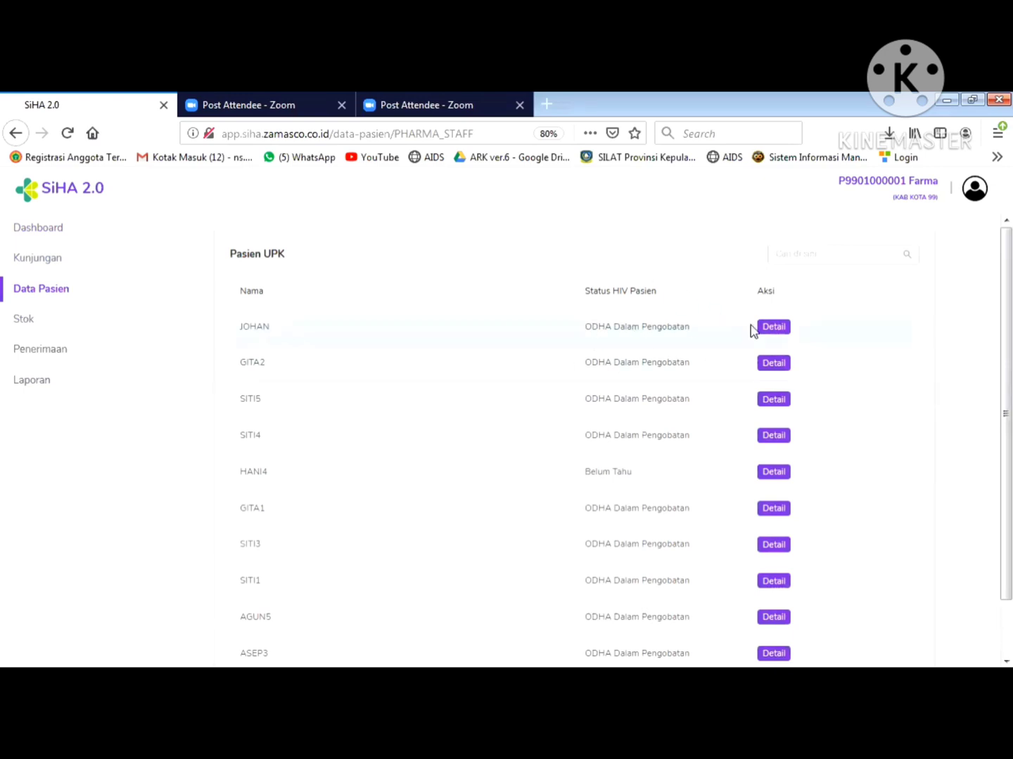
{"action": "left_click", "coordinate": [776, 329]}
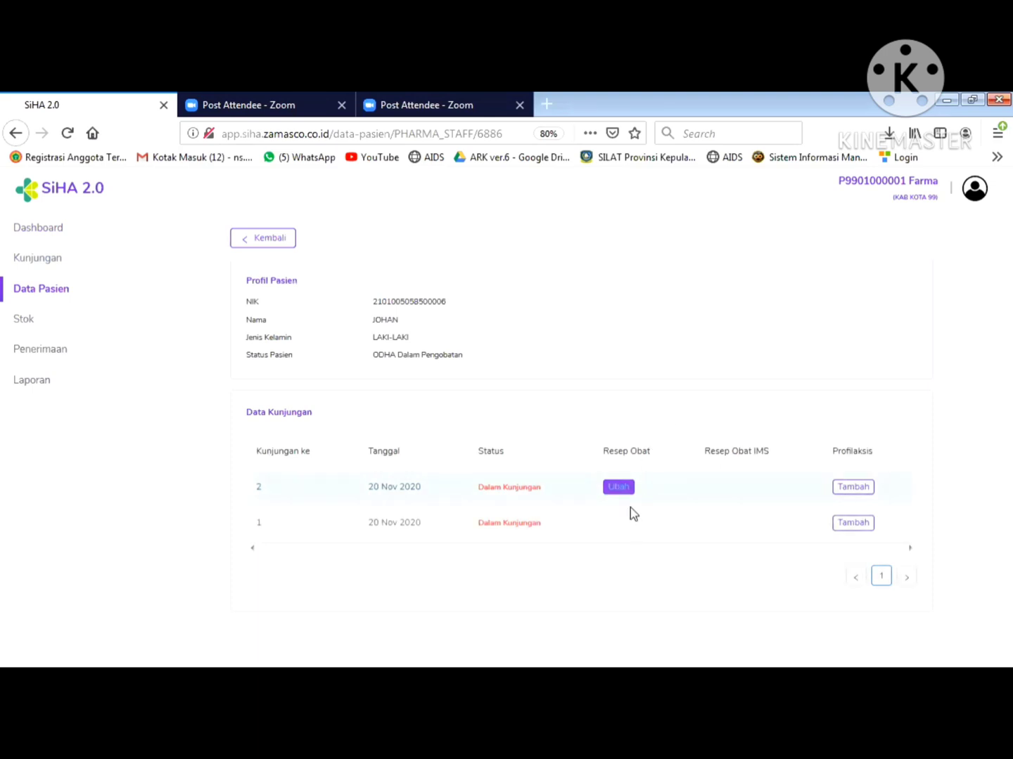
{"action": "left_click", "coordinate": [616, 491]}
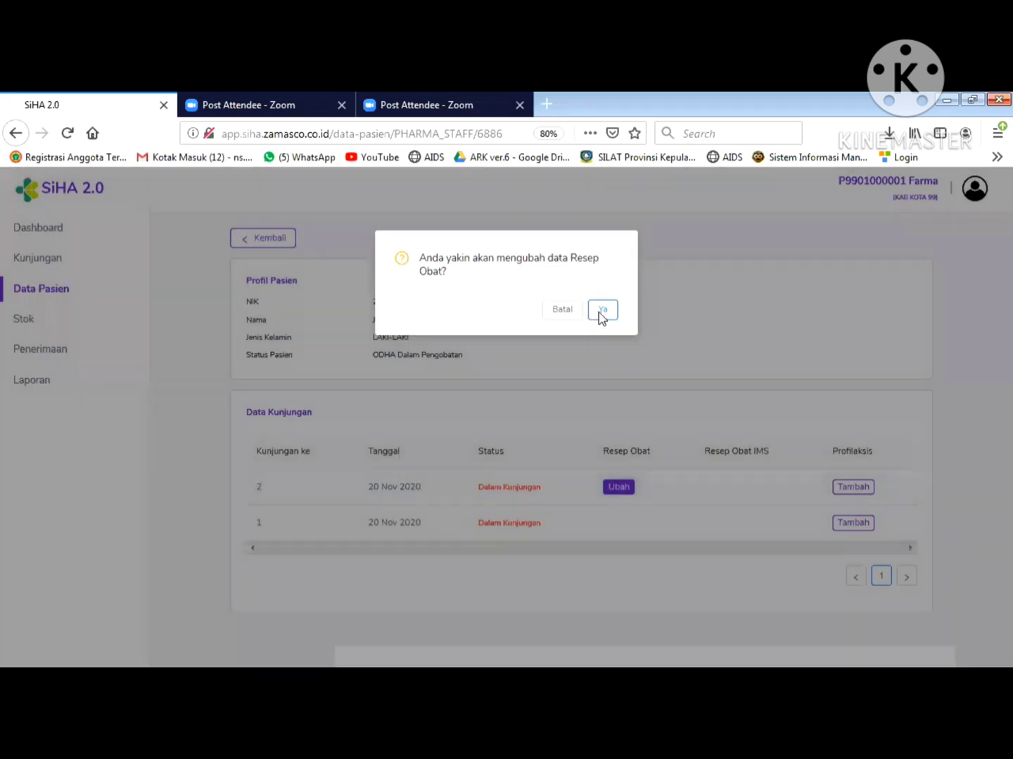
{"action": "left_click", "coordinate": [602, 312]}
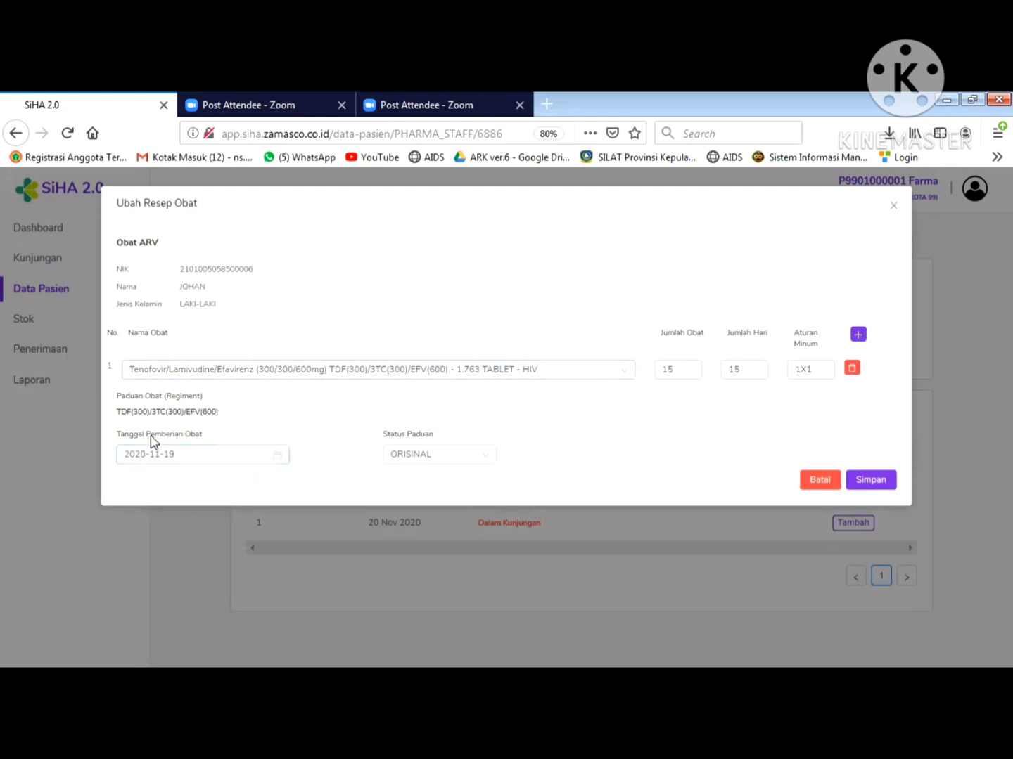
- Keep regimen status ORISINAL and drug Tenofovir/Lamivudine/Efavirenz after reviewing both lists
{"action": "left_click", "coordinate": [452, 458]}
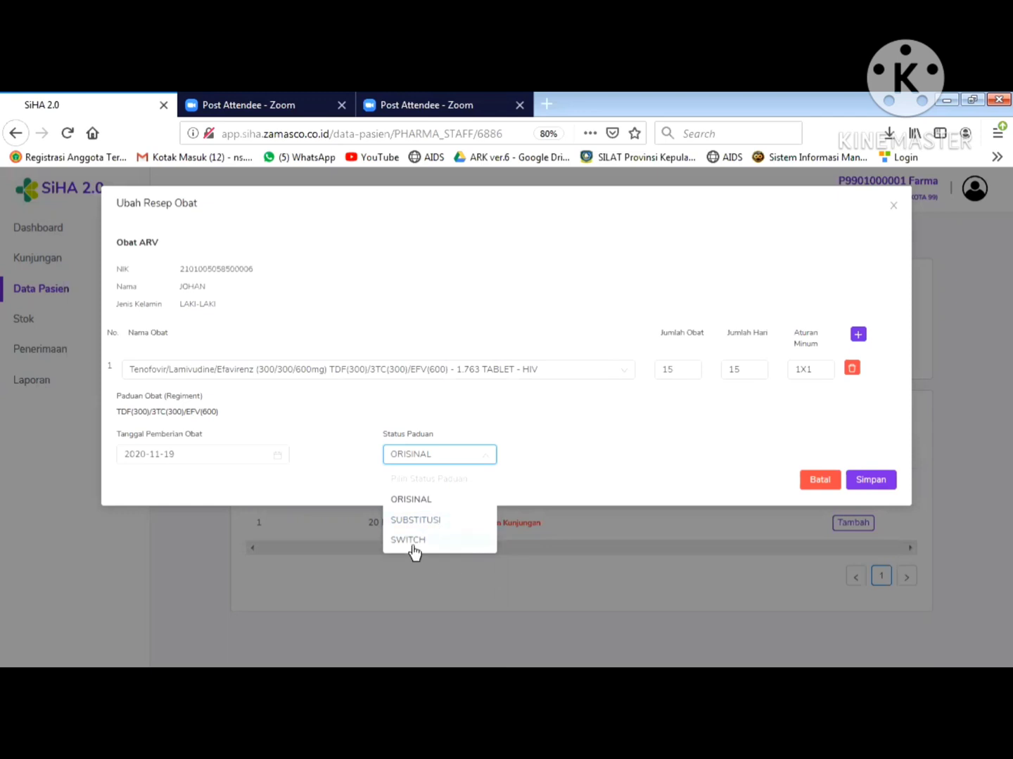
{"action": "left_click", "coordinate": [589, 381]}
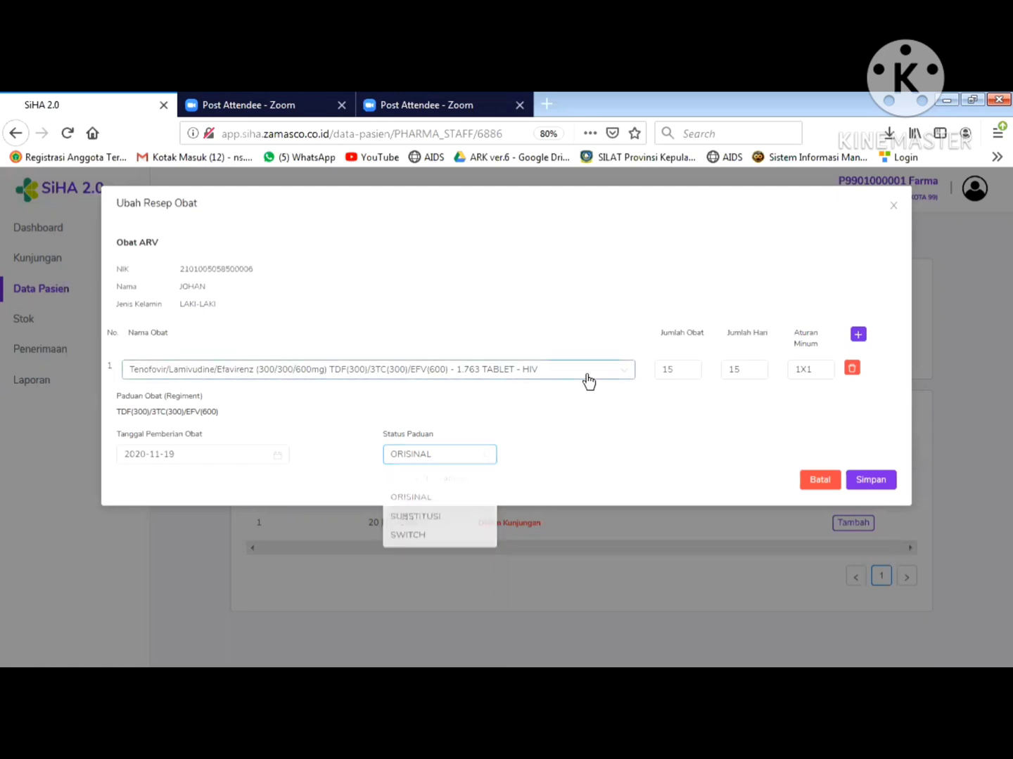
{"action": "left_click", "coordinate": [587, 373]}
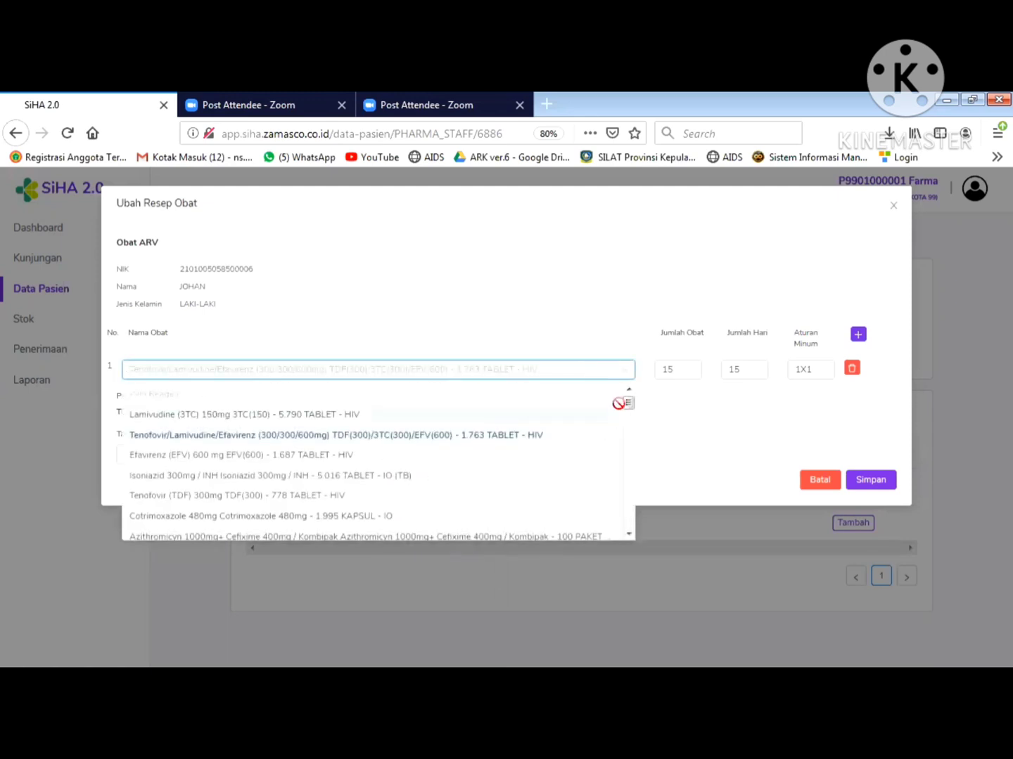
{"action": "mouse_move", "coordinate": [628, 406]}
{"action": "left_mouse_down"}
{"action": "mouse_move", "coordinate": [624, 465]}
{"action": "mouse_move", "coordinate": [622, 429]}
{"action": "left_mouse_up"}
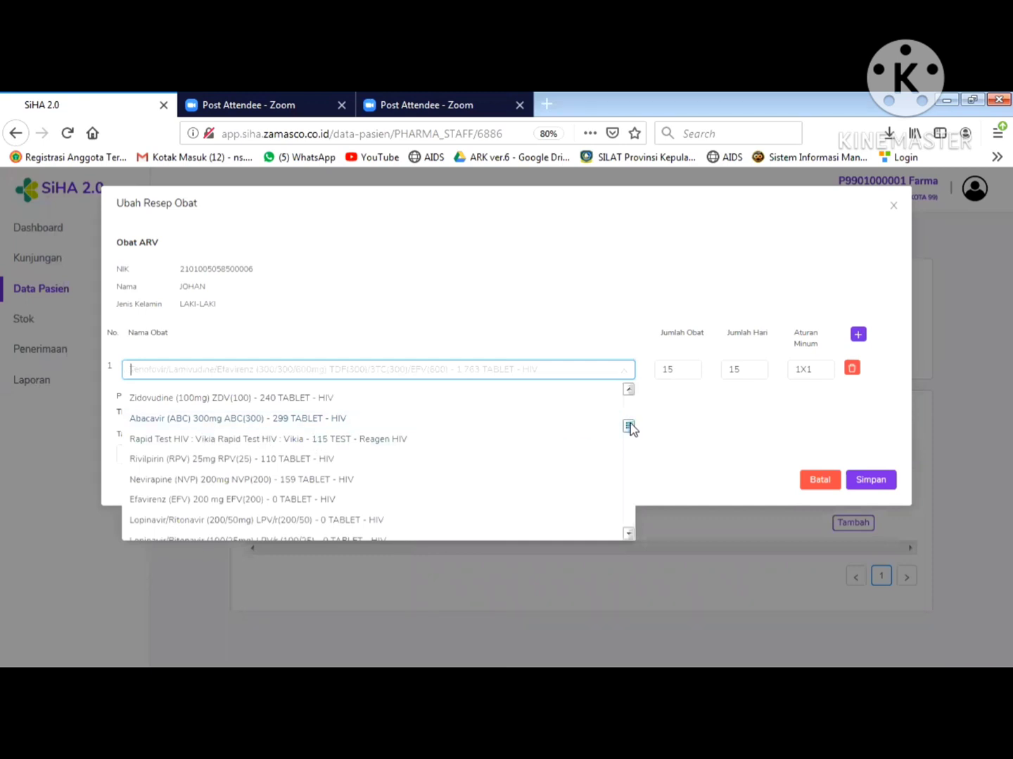
{"action": "mouse_move", "coordinate": [630, 425]}
{"action": "left_mouse_down"}
{"action": "mouse_move", "coordinate": [632, 410]}
{"action": "mouse_move", "coordinate": [632, 434]}
{"action": "left_mouse_up"}
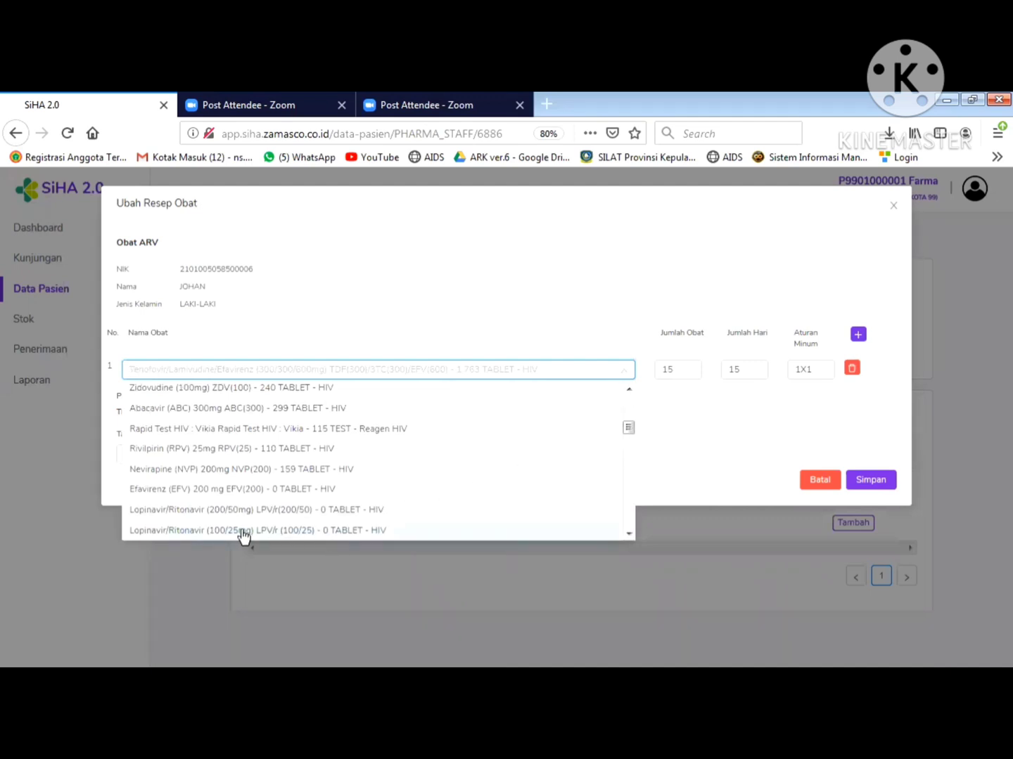
{"action": "left_click", "coordinate": [667, 420]}
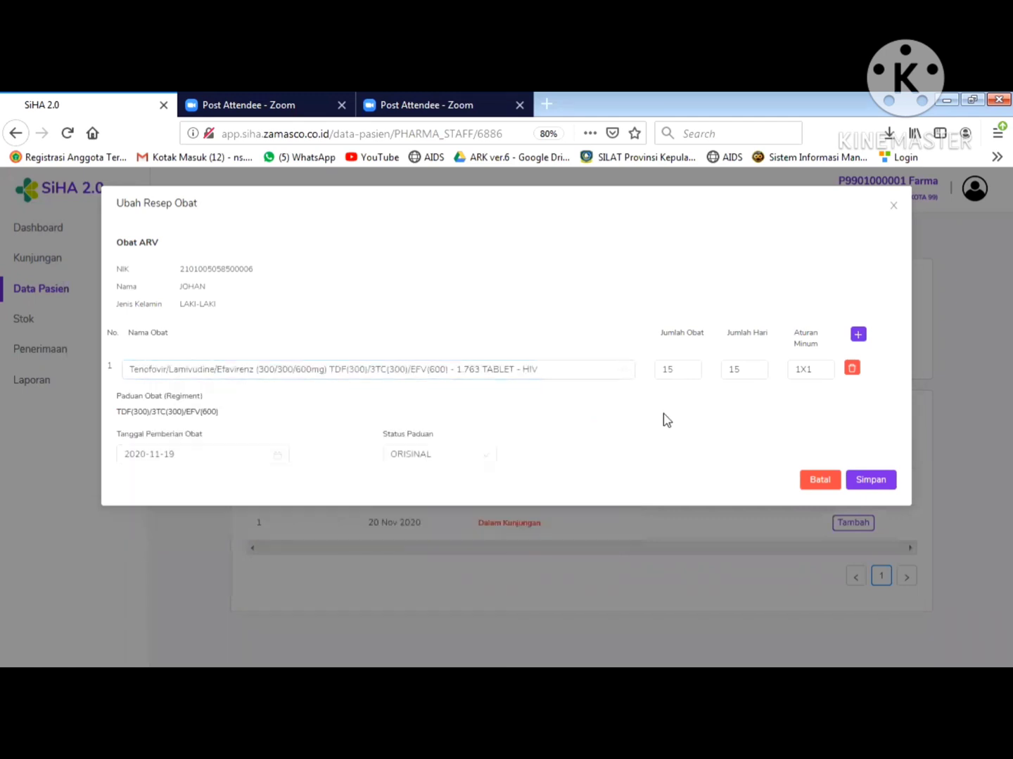
{"action": "left_click", "coordinate": [463, 463]}
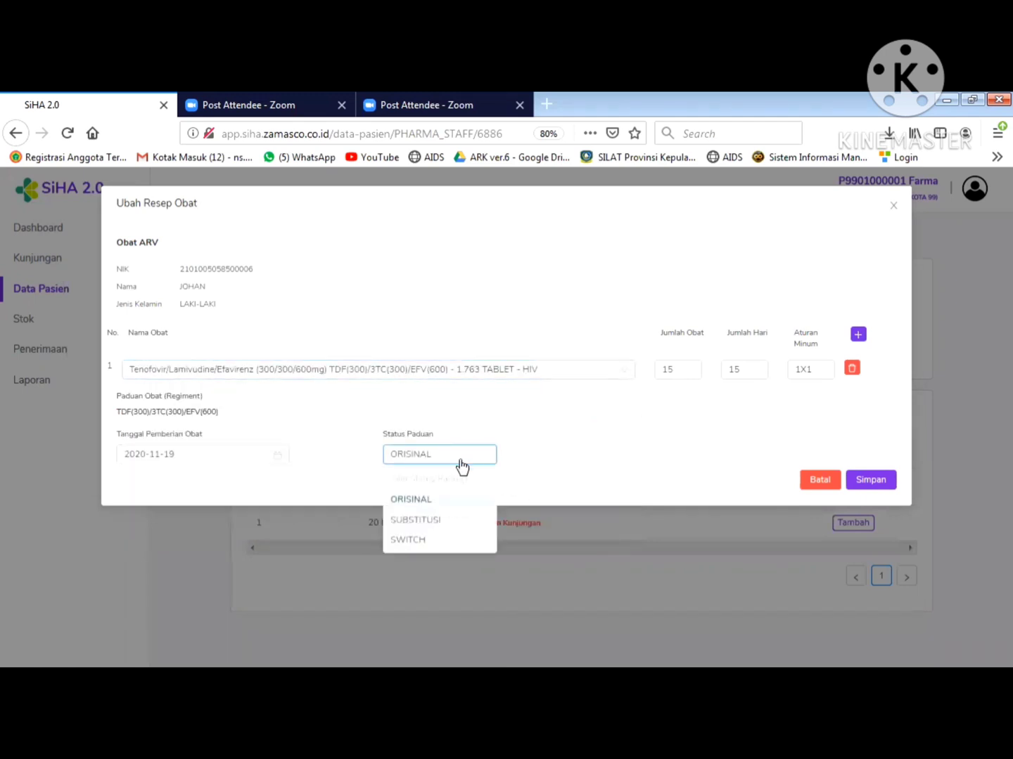
{"action": "left_click", "coordinate": [539, 446]}
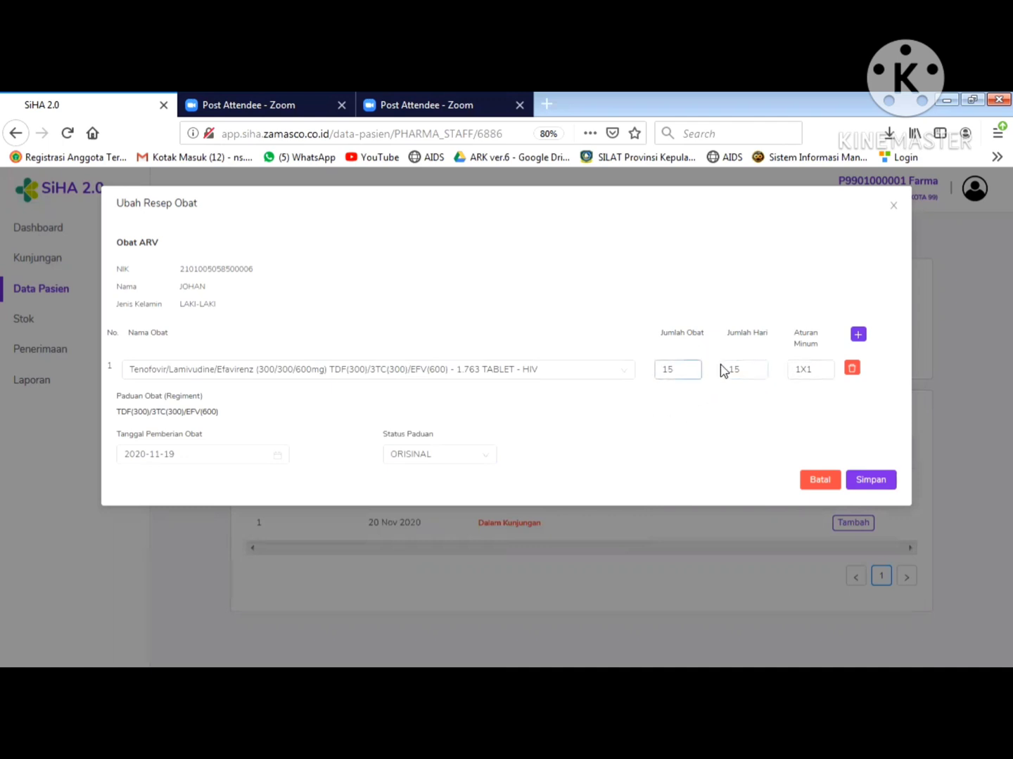
- Check the 15 days and 1X1 dosing values, then save the prescription
{"action": "left_click", "coordinate": [749, 372]}
{"action": "left_click", "coordinate": [794, 372]}
{"action": "left_click", "coordinate": [885, 484]}
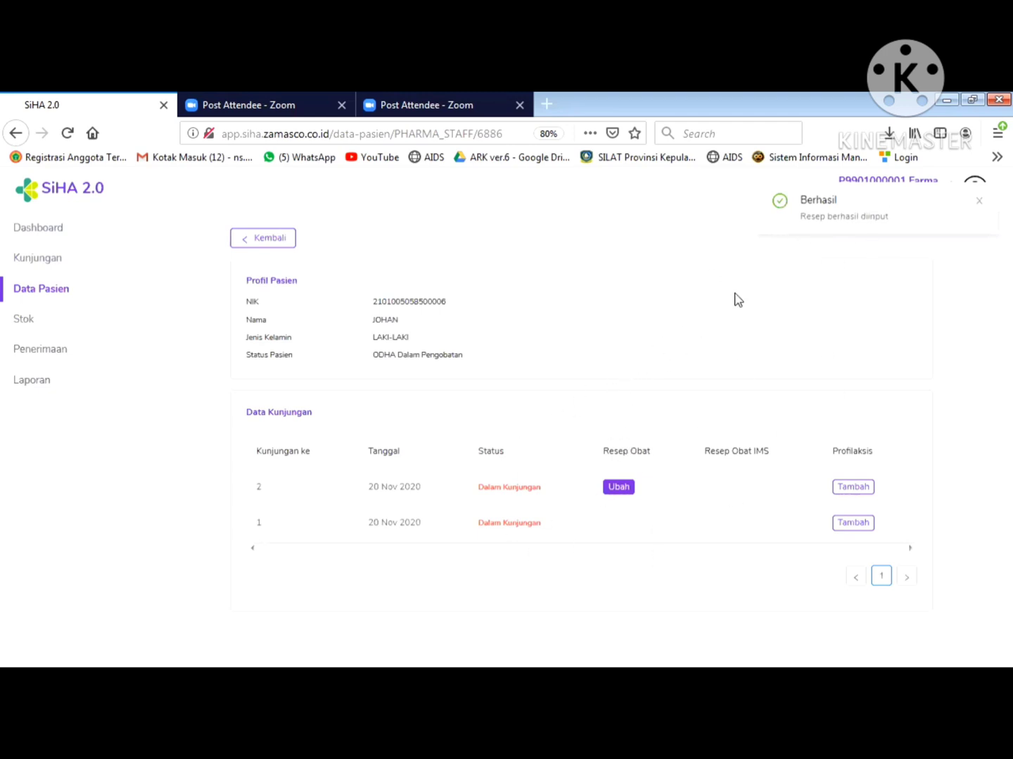
- Sign out of the pharmacy account via the avatar's Keluar option
{"action": "left_click", "coordinate": [975, 190]}
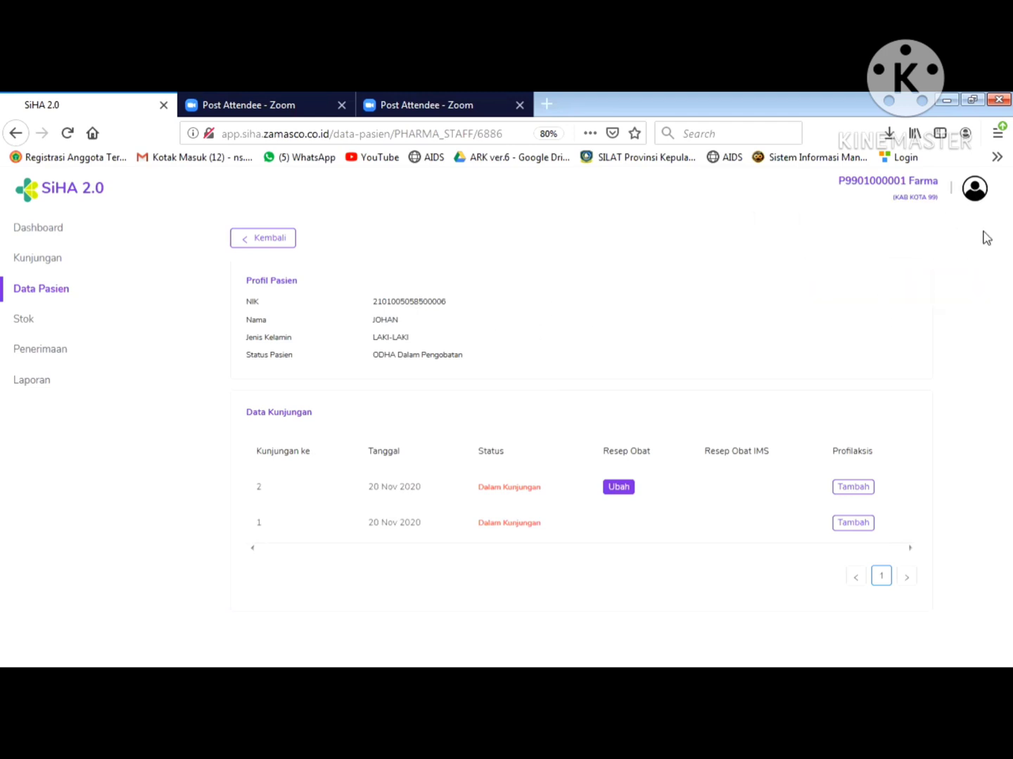
{"action": "mouse_move", "coordinate": [974, 190]}
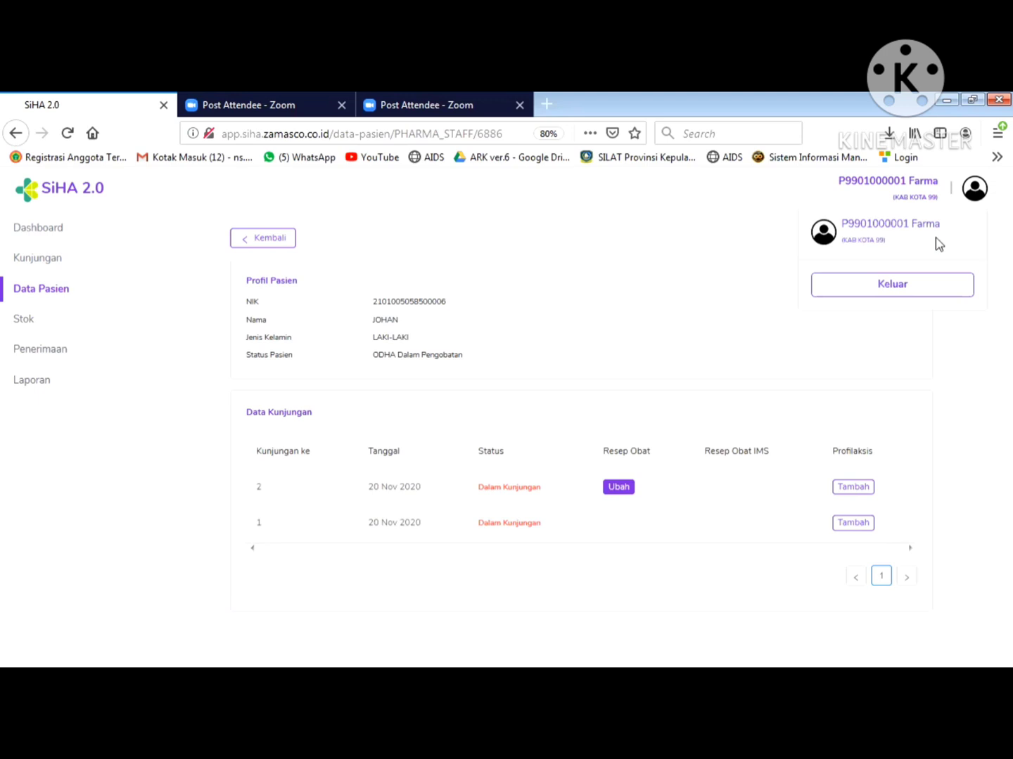
{"action": "left_click", "coordinate": [913, 298]}
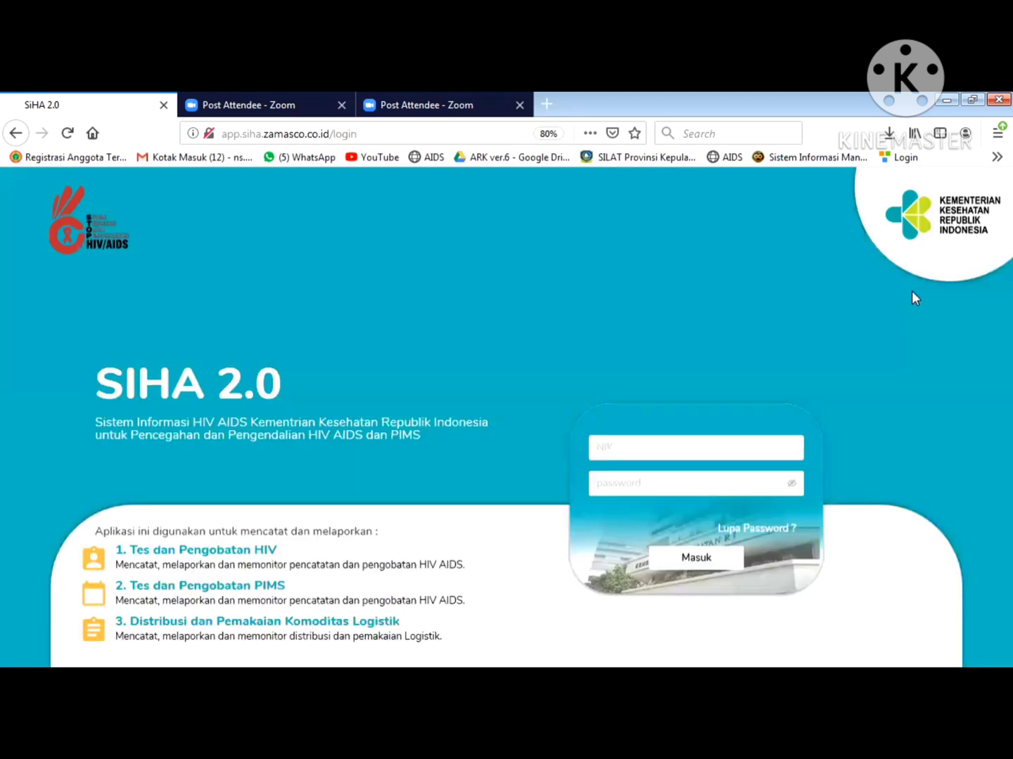
- Sign in with the RR staff's saved login and open the patient list
{"action": "left_click", "coordinate": [705, 452]}
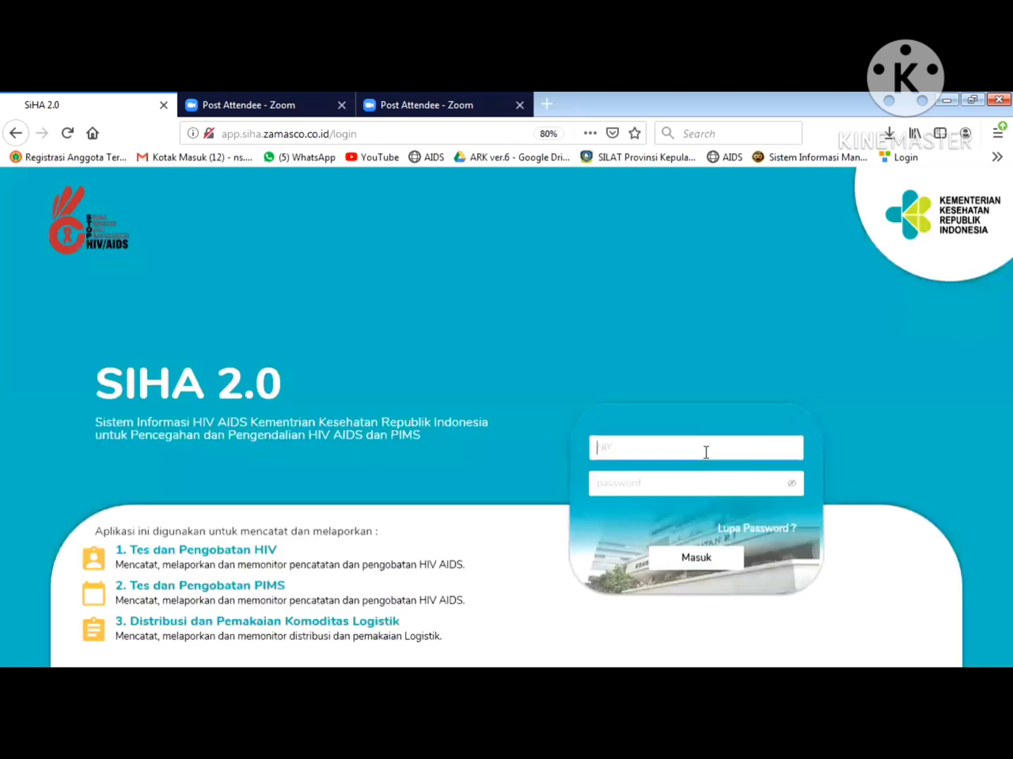
{"action": "left_click", "coordinate": [705, 453]}
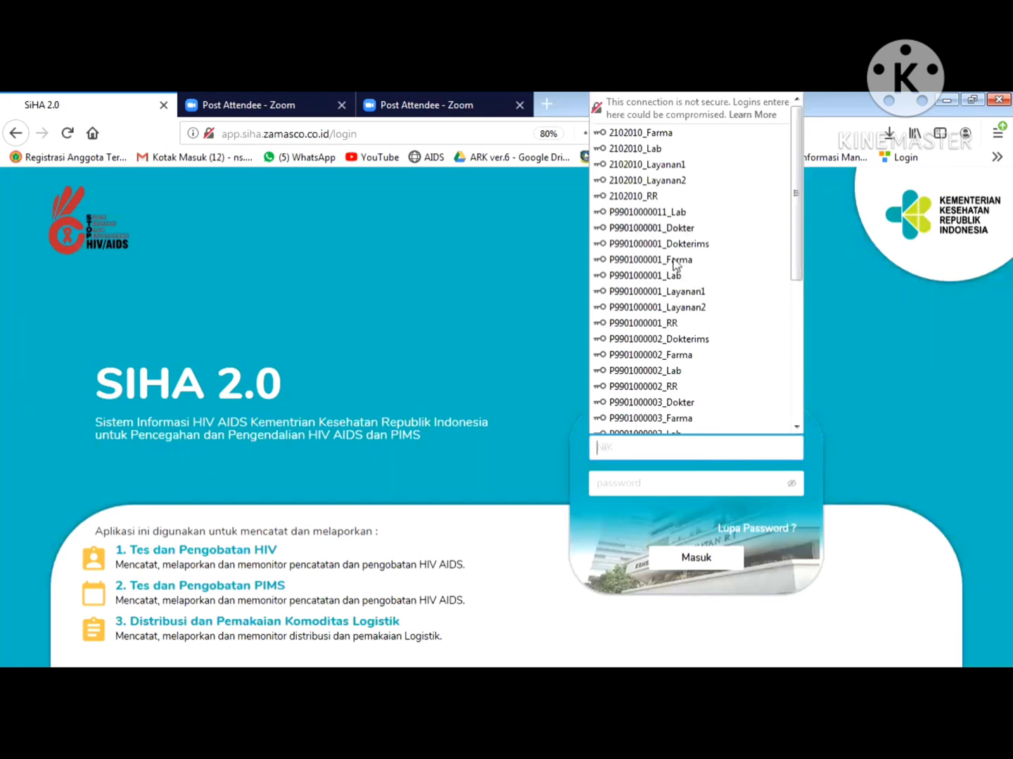
{"action": "left_click", "coordinate": [673, 325]}
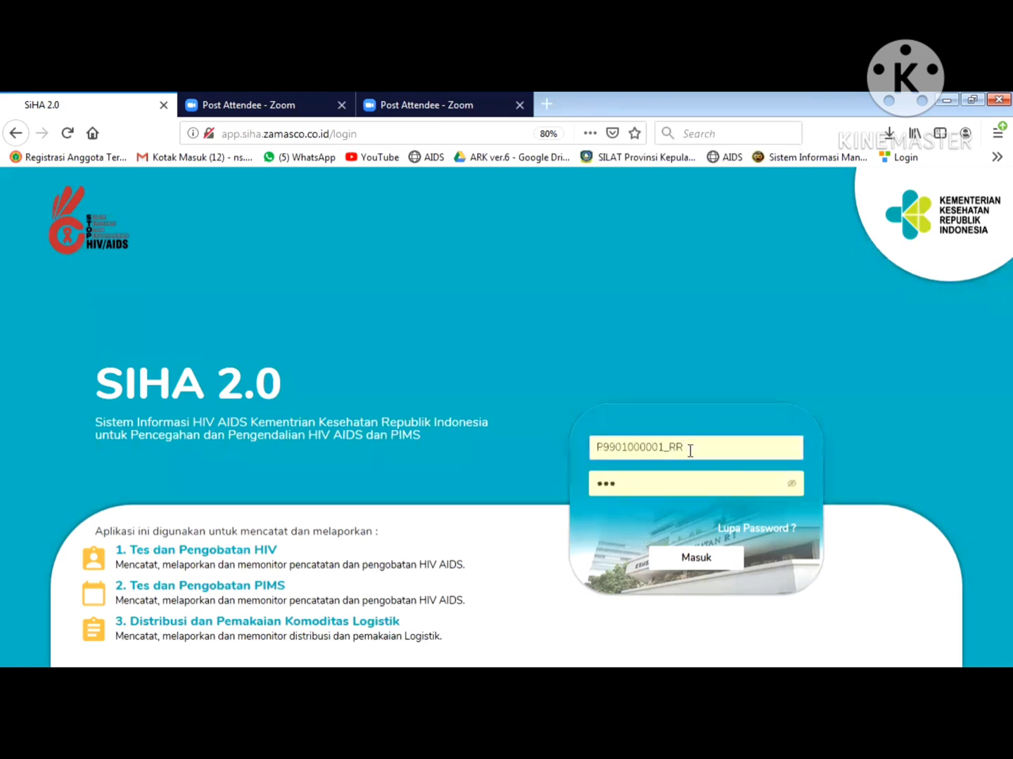
{"action": "left_click", "coordinate": [791, 484]}
{"action": "left_click", "coordinate": [719, 557]}
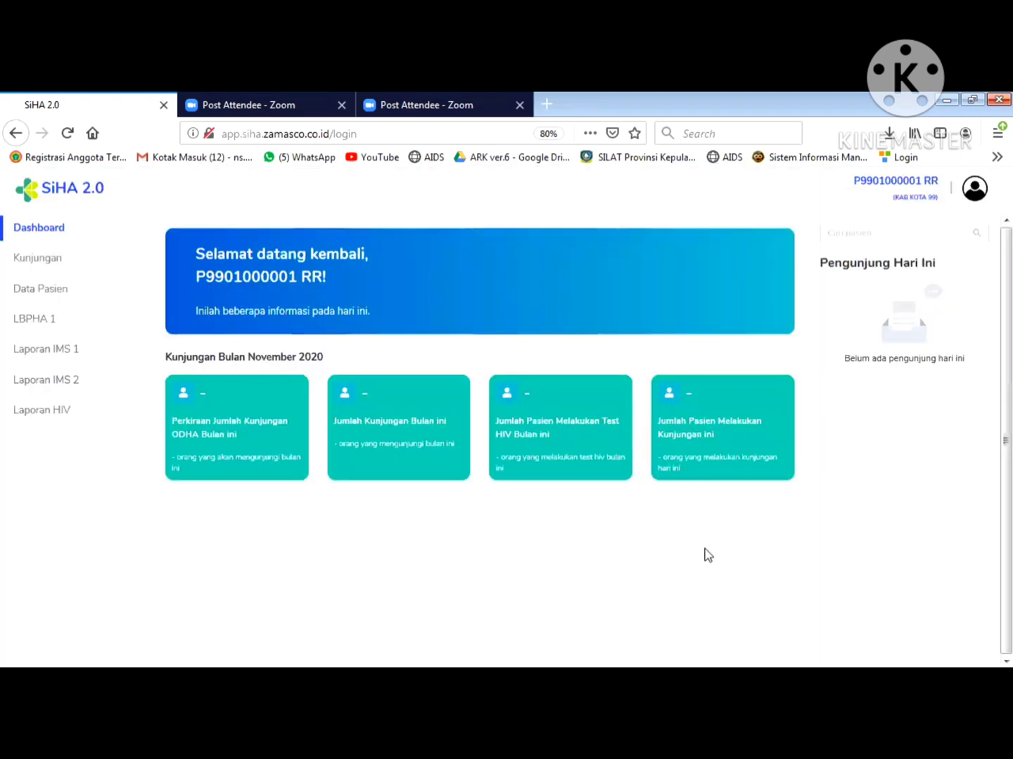
{"action": "left_click", "coordinate": [60, 290]}
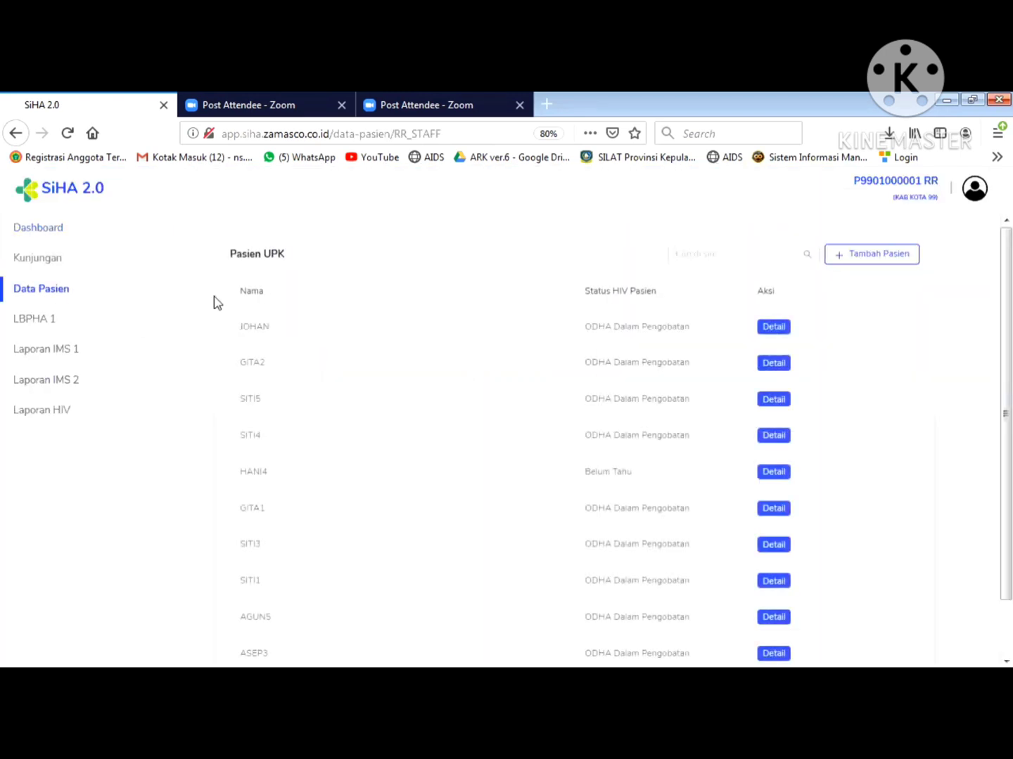
- Open the top patient's record and mark visit 2 as Kunjungan Selesai
{"action": "left_click", "coordinate": [774, 328]}
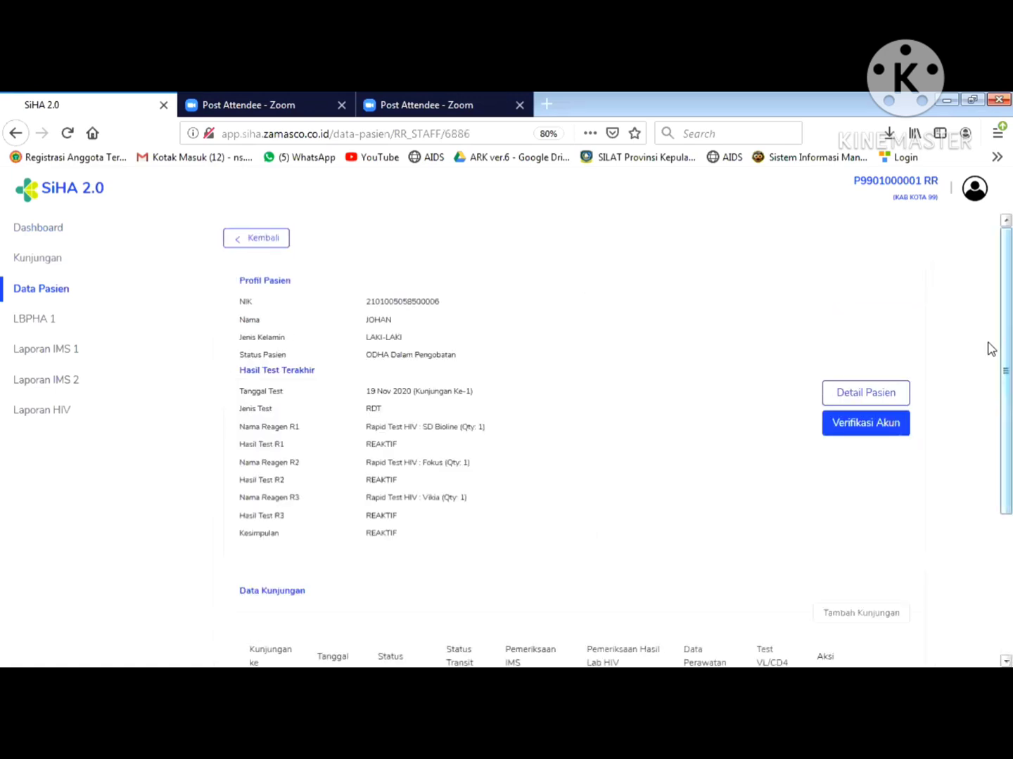
{"action": "scroll", "coordinate": [988, 357], "scroll_direction": "down", "scroll_amount": 3}
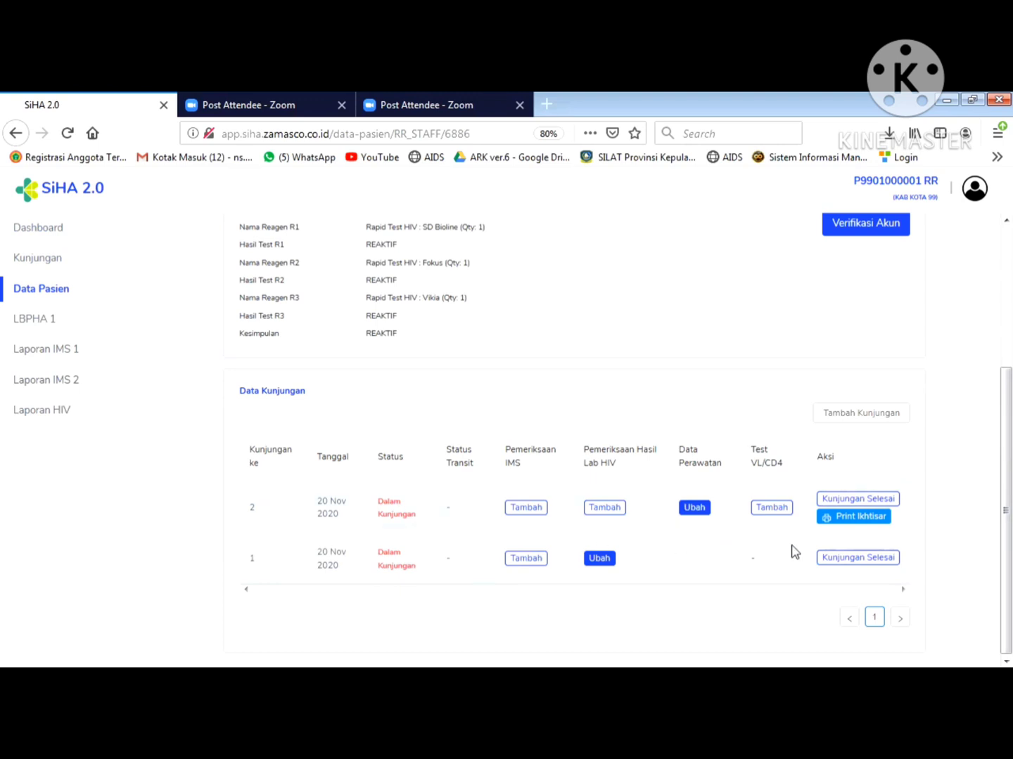
{"action": "left_click", "coordinate": [859, 562]}
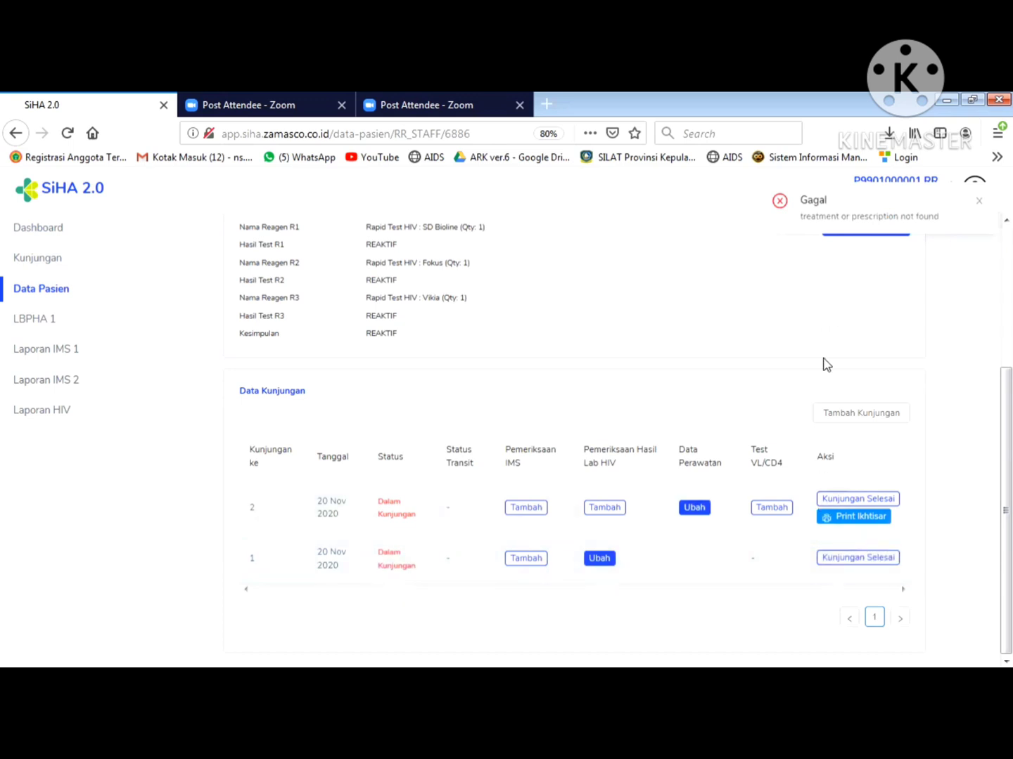
{"action": "left_click", "coordinate": [844, 497]}
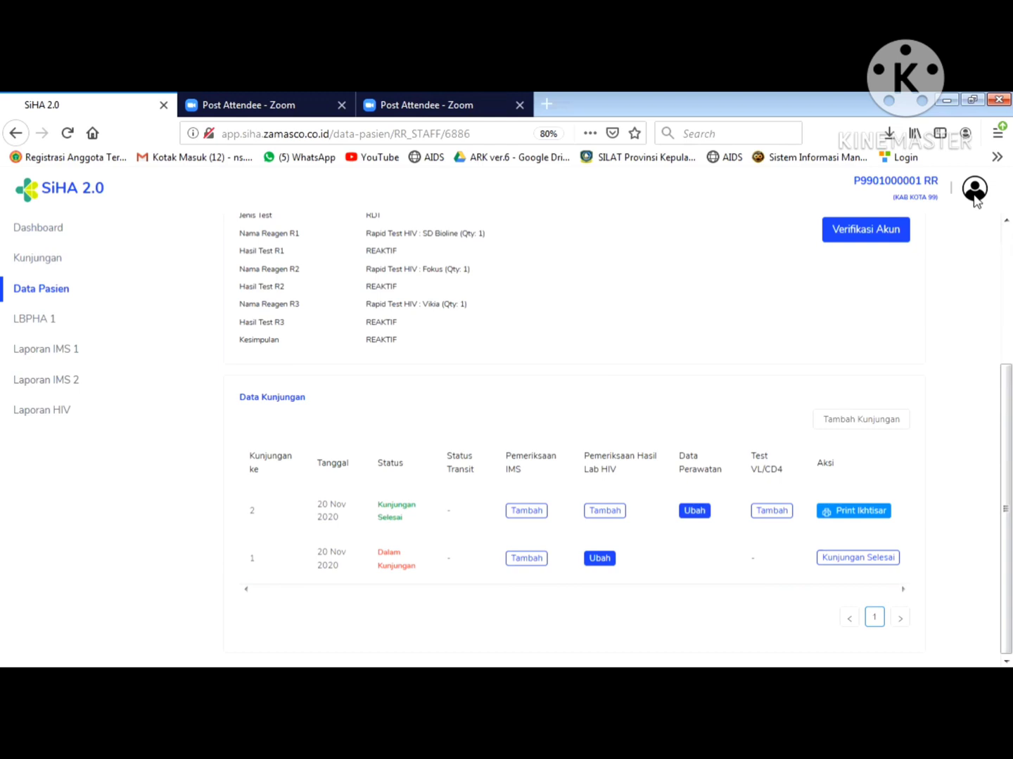
- Choose Keluar from the profile avatar menu to log the RR account out
{"action": "left_click", "coordinate": [974, 195]}
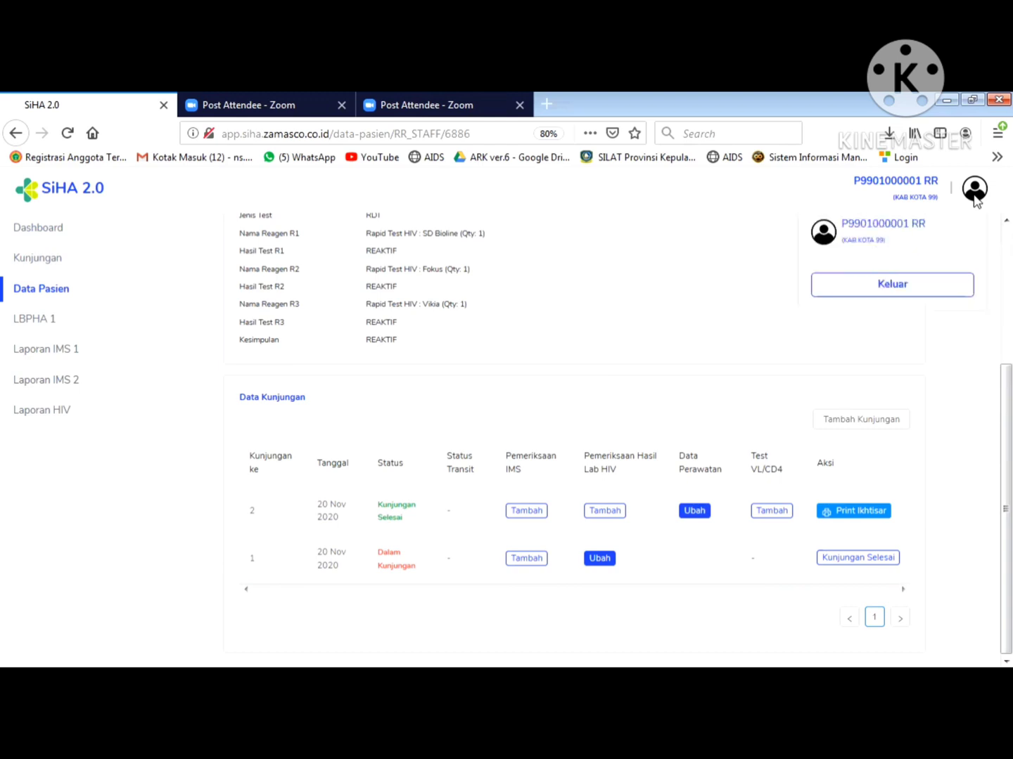
{"action": "left_click", "coordinate": [901, 308]}
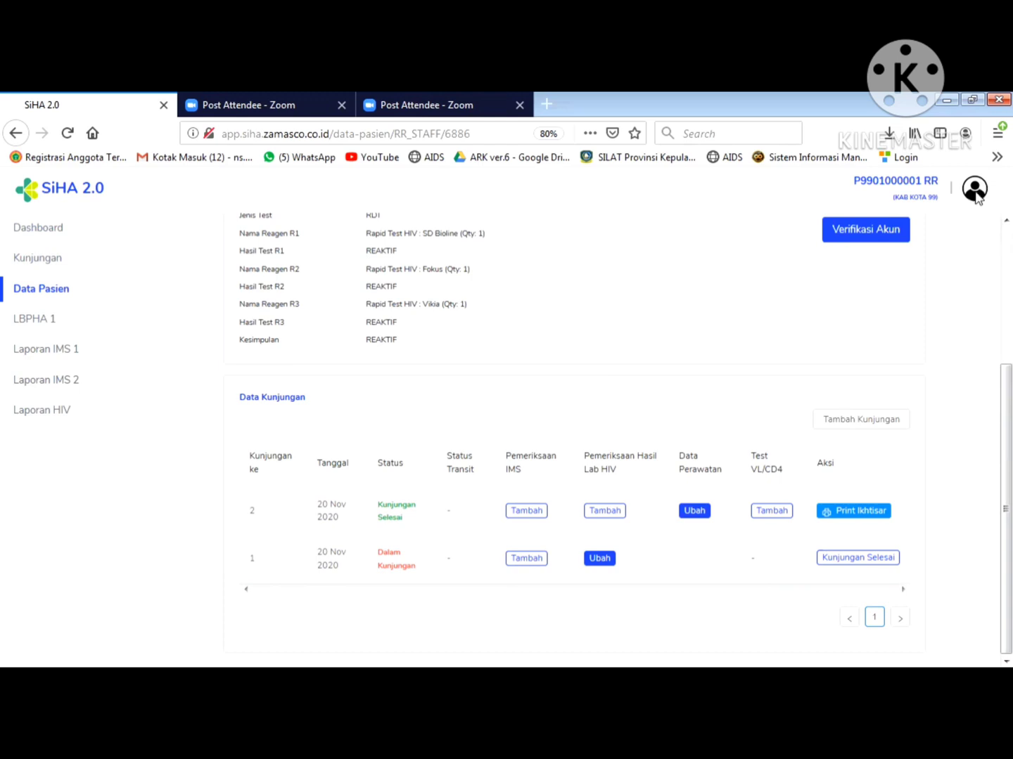
{"action": "left_click", "coordinate": [974, 191]}
{"action": "left_click", "coordinate": [908, 288]}
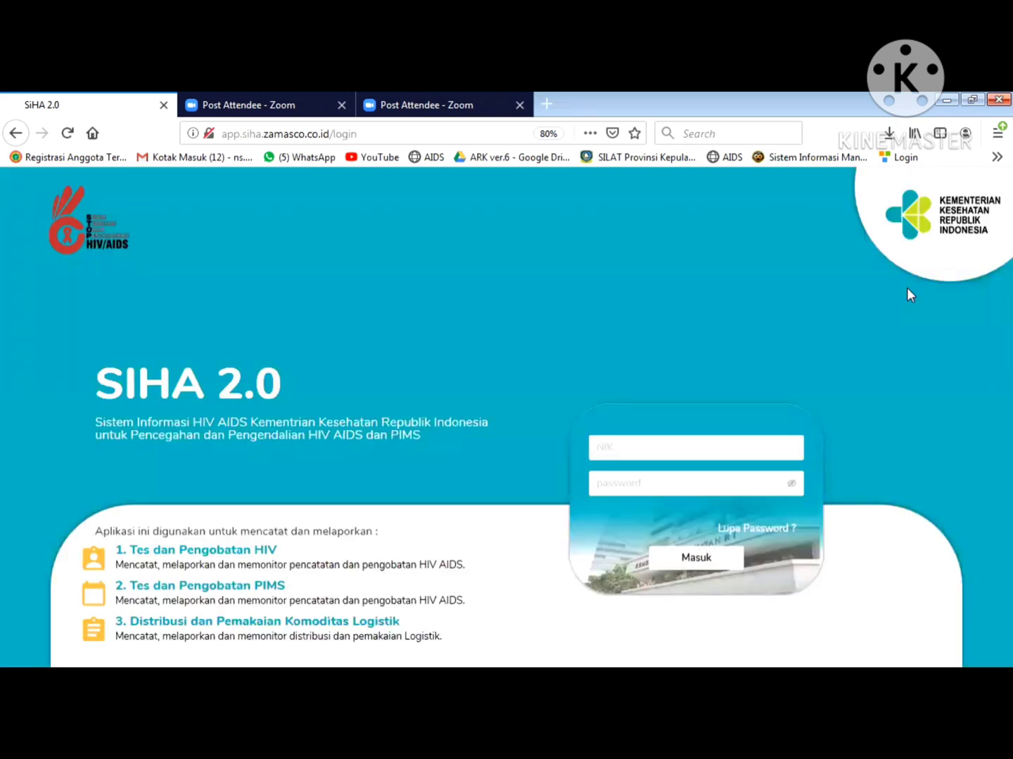